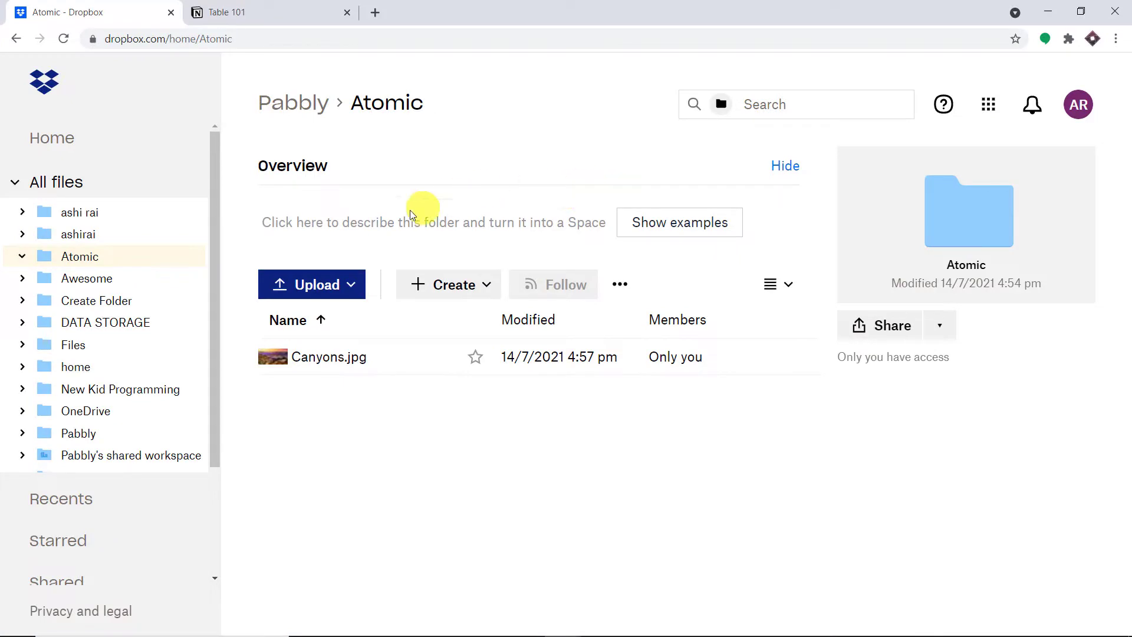
Compare the files in Dropbox's Atomic folder with the entries in Notion's Table 101.
click(266, 7)
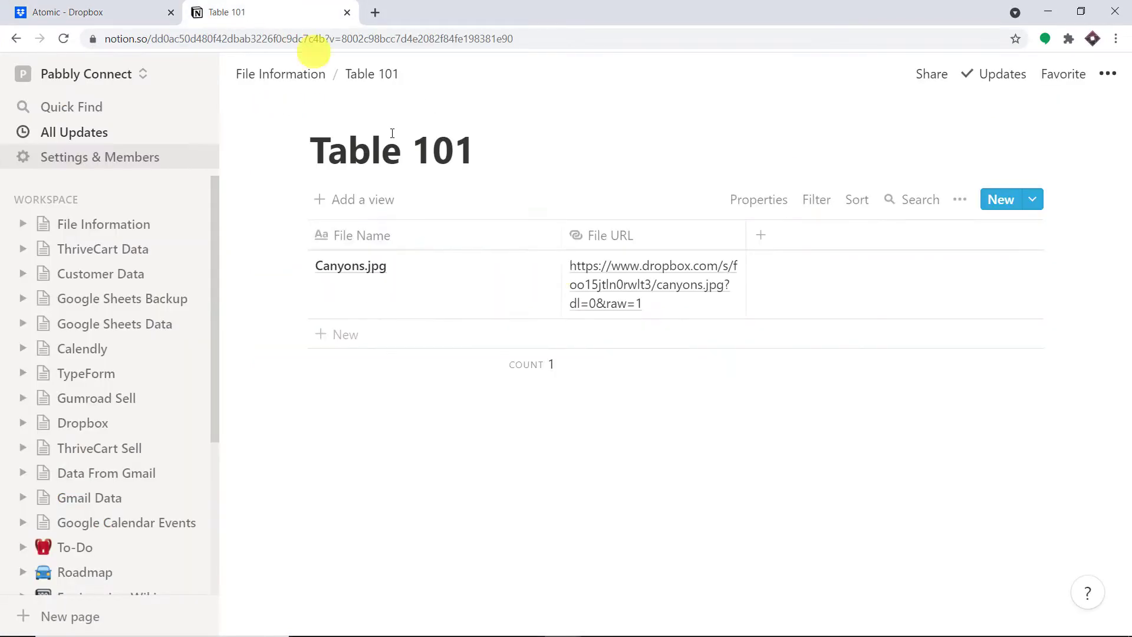
click(115, 9)
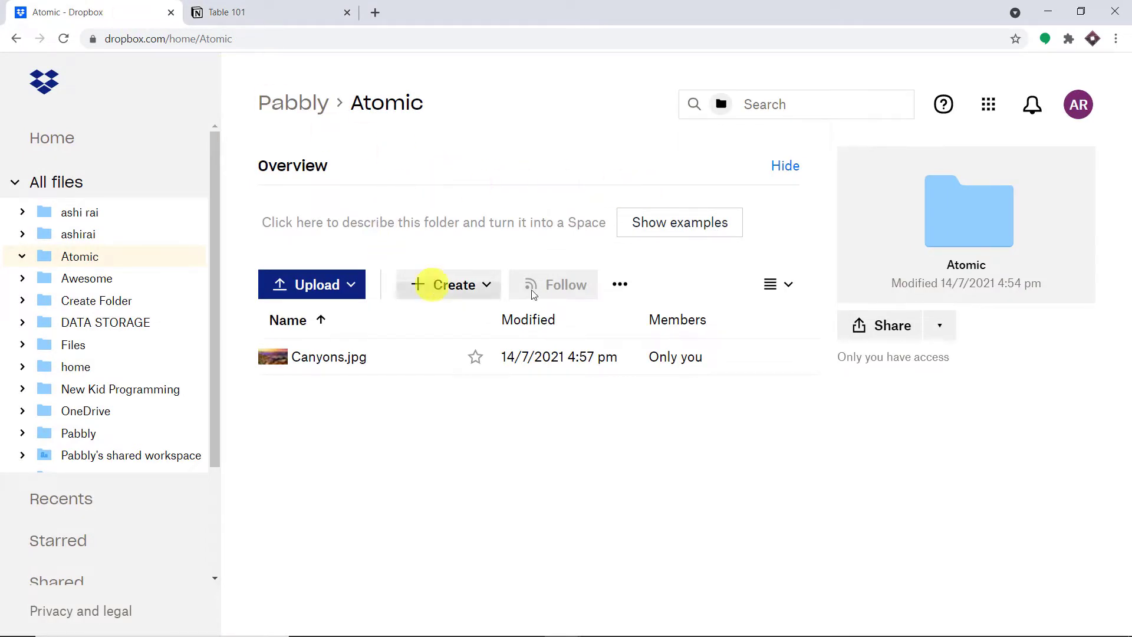
click(316, 7)
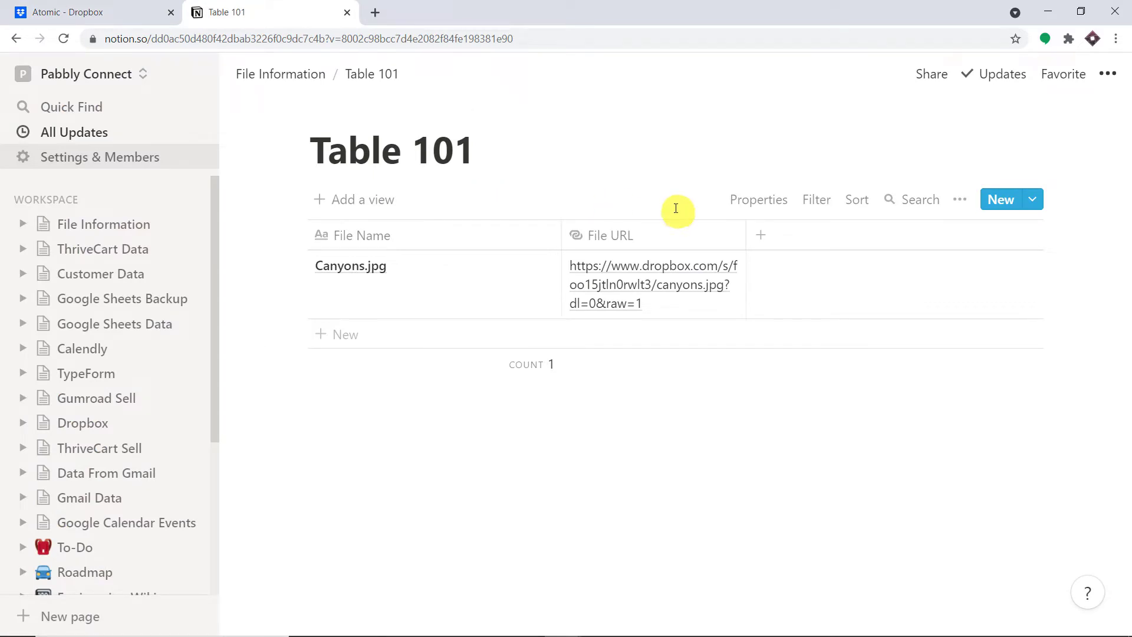
click(68, 9)
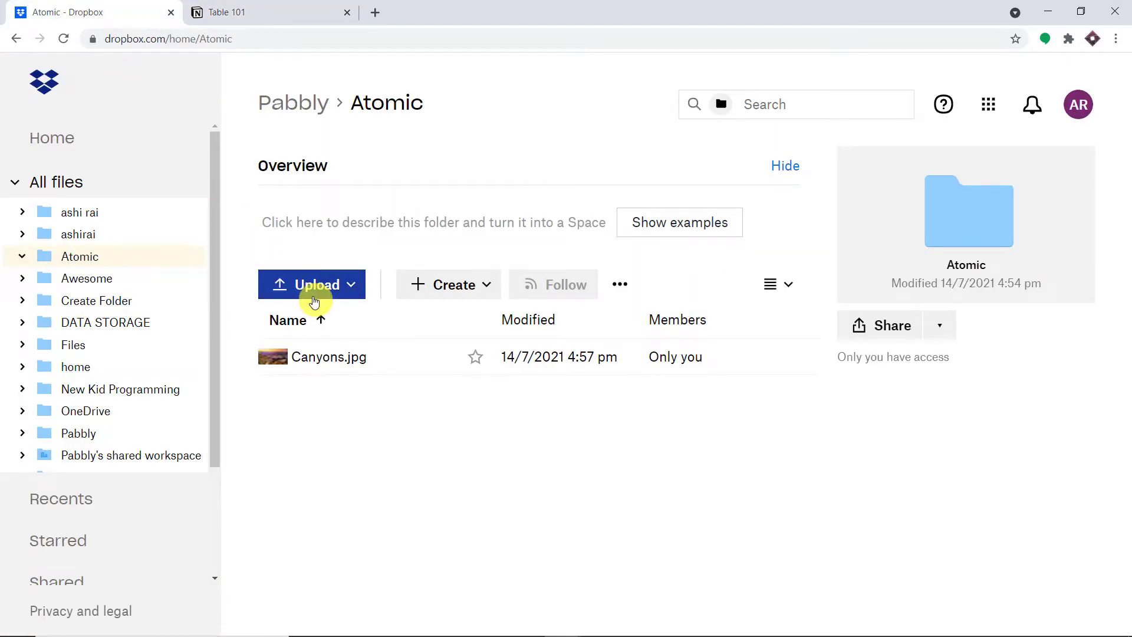
Upload the Lakes picture from the Saved Pictures folder to the Atomic folder in Dropbox.
click(317, 296)
click(317, 295)
click(324, 293)
click(326, 328)
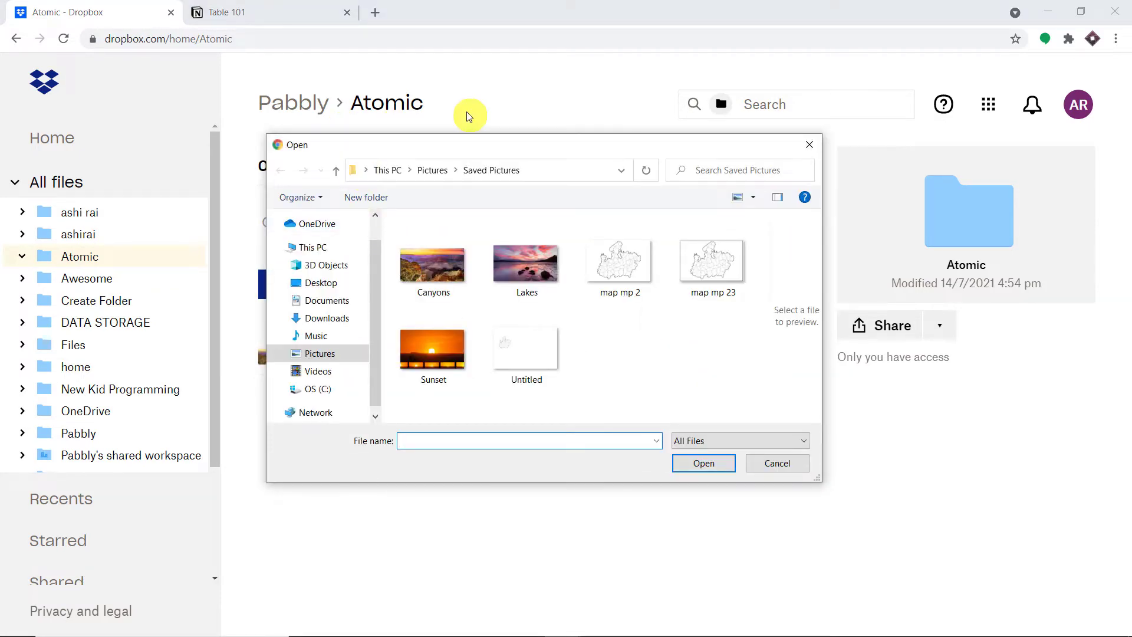
click(542, 271)
click(715, 461)
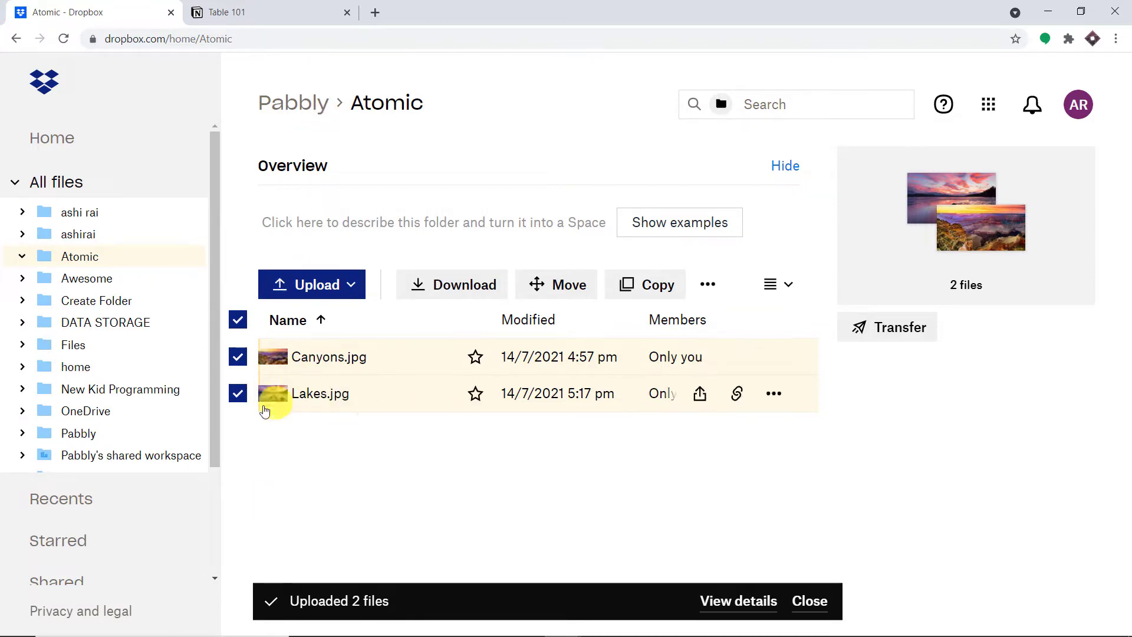
Switch to Notion, refresh Table 101, and copy the File URL from the Lakes.jpg record.
click(291, 9)
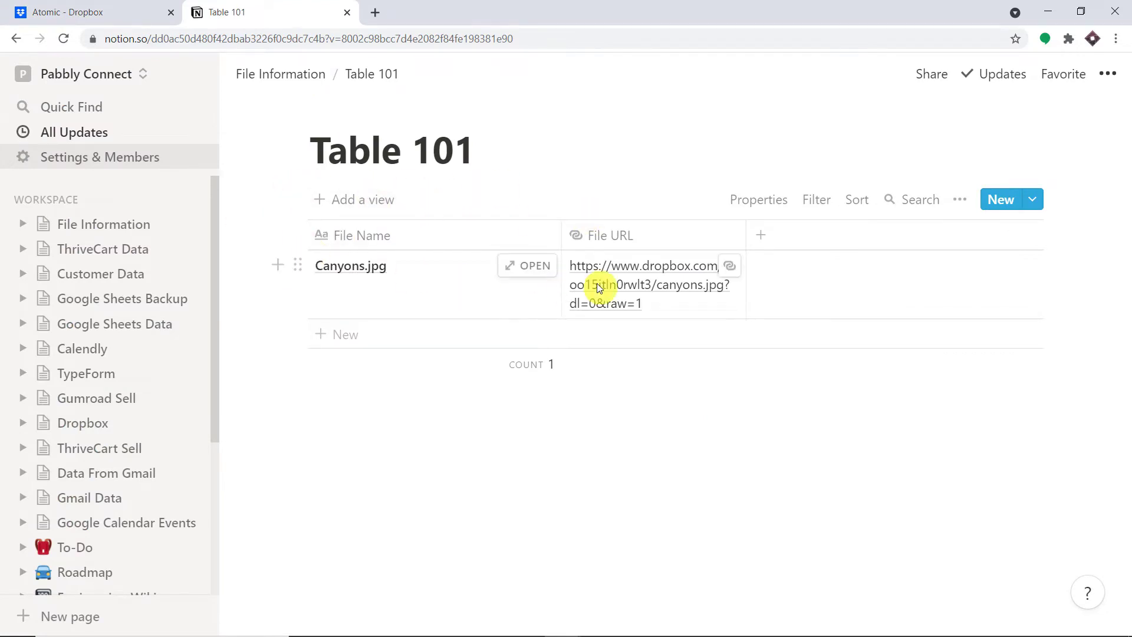
click(64, 38)
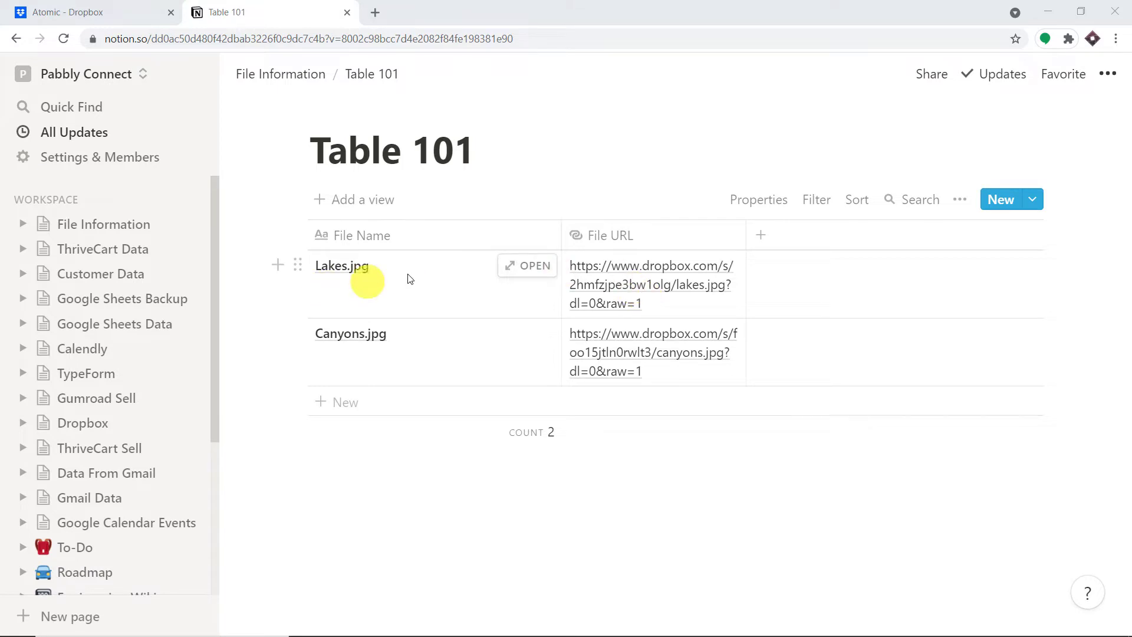
click(522, 269)
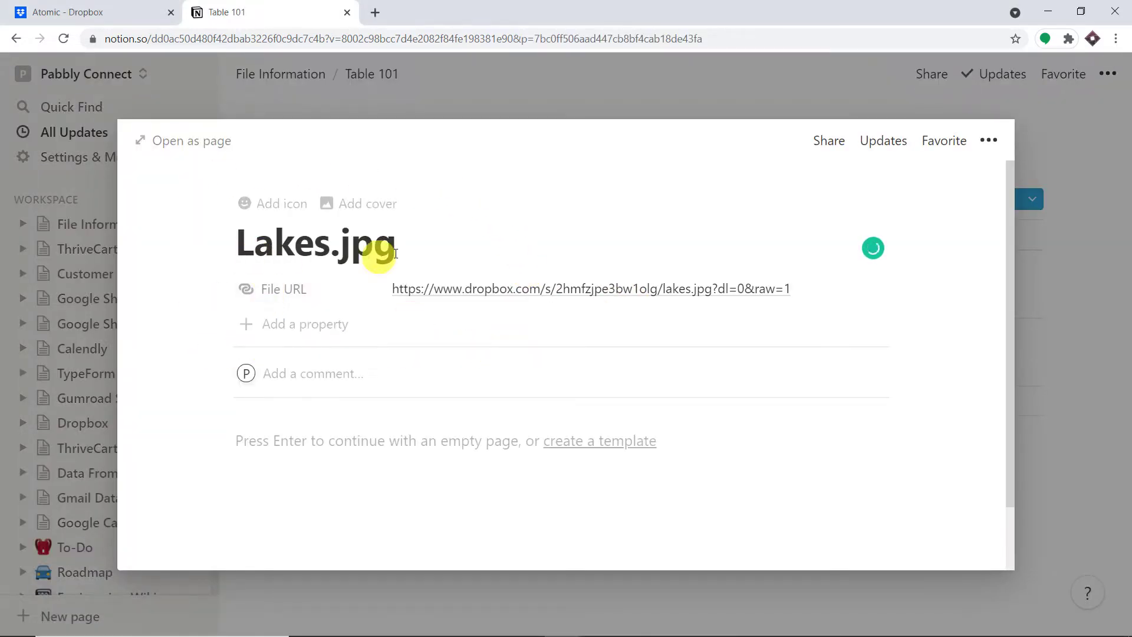
click(562, 295)
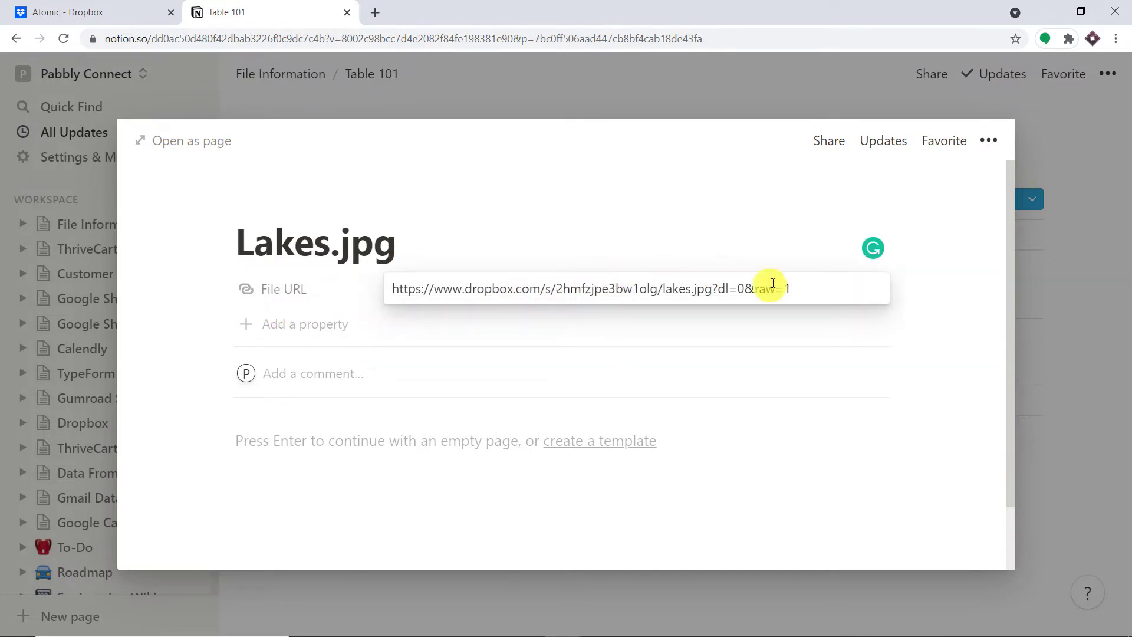
drag(811, 289, 310, 292)
right_click(428, 291)
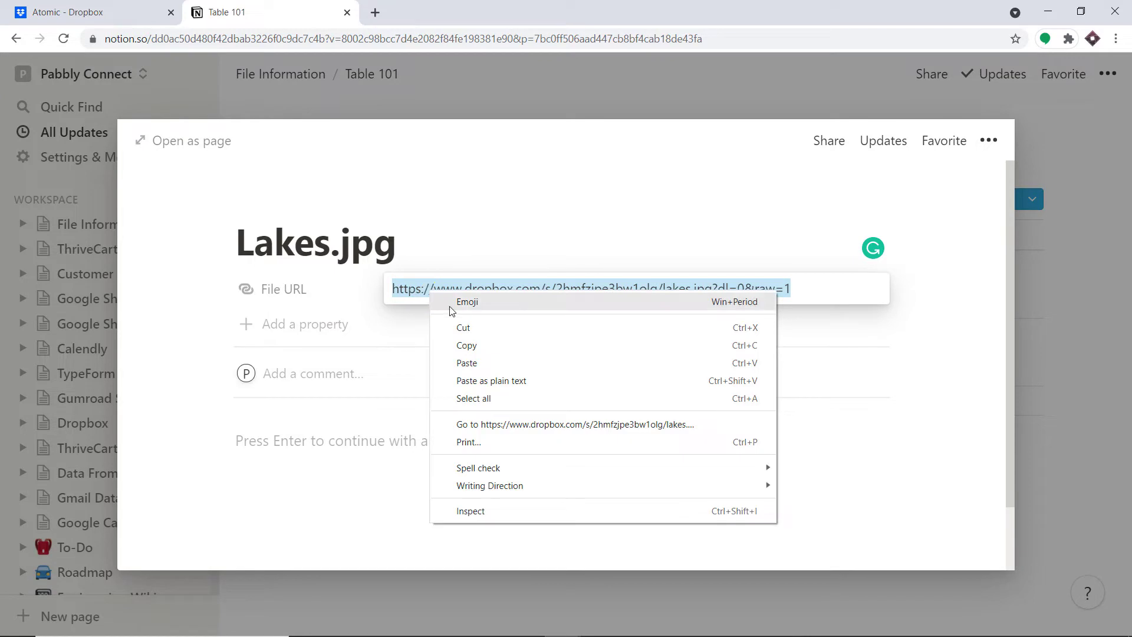
click(466, 342)
View the image at the copied File URL in a new browser tab, and close that tab.
click(379, 7)
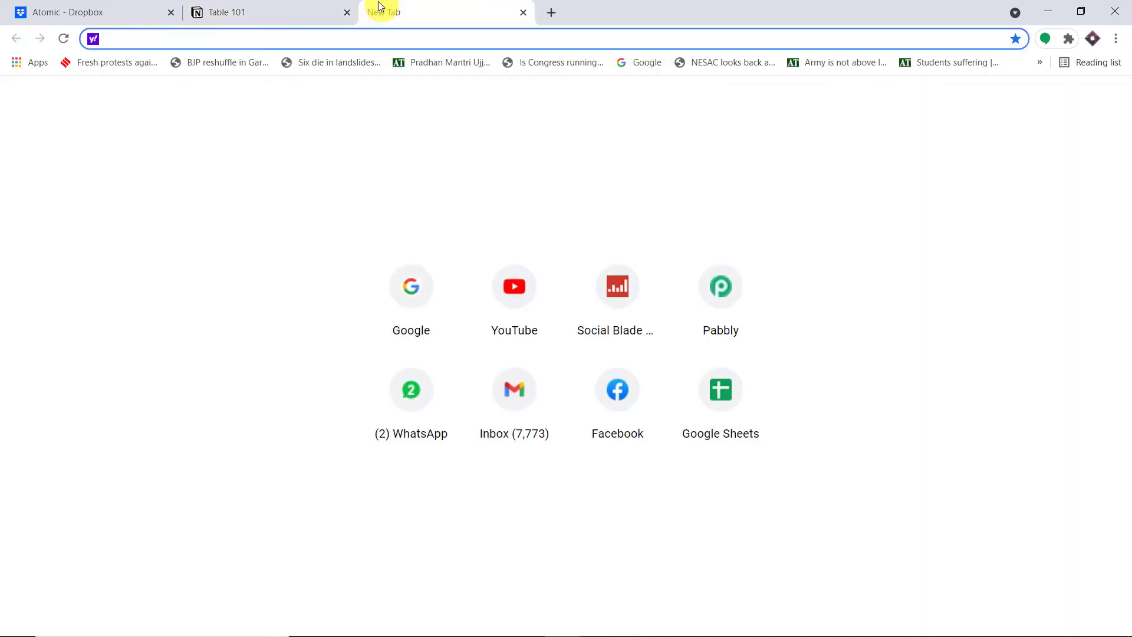
key(ctrl+v)
key(Return)
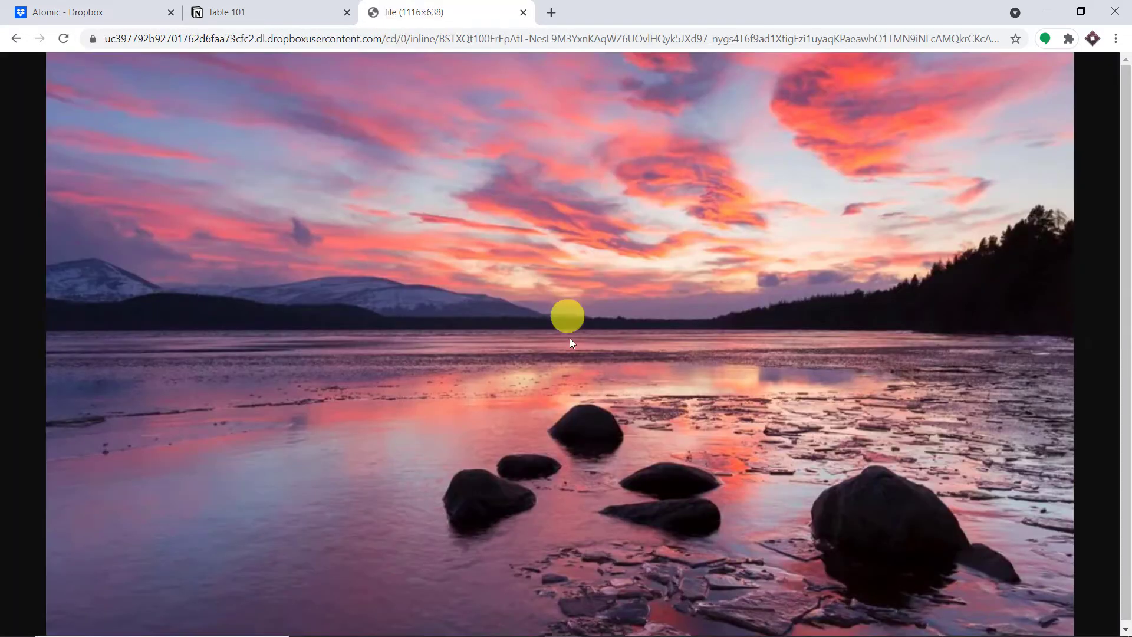
click(525, 13)
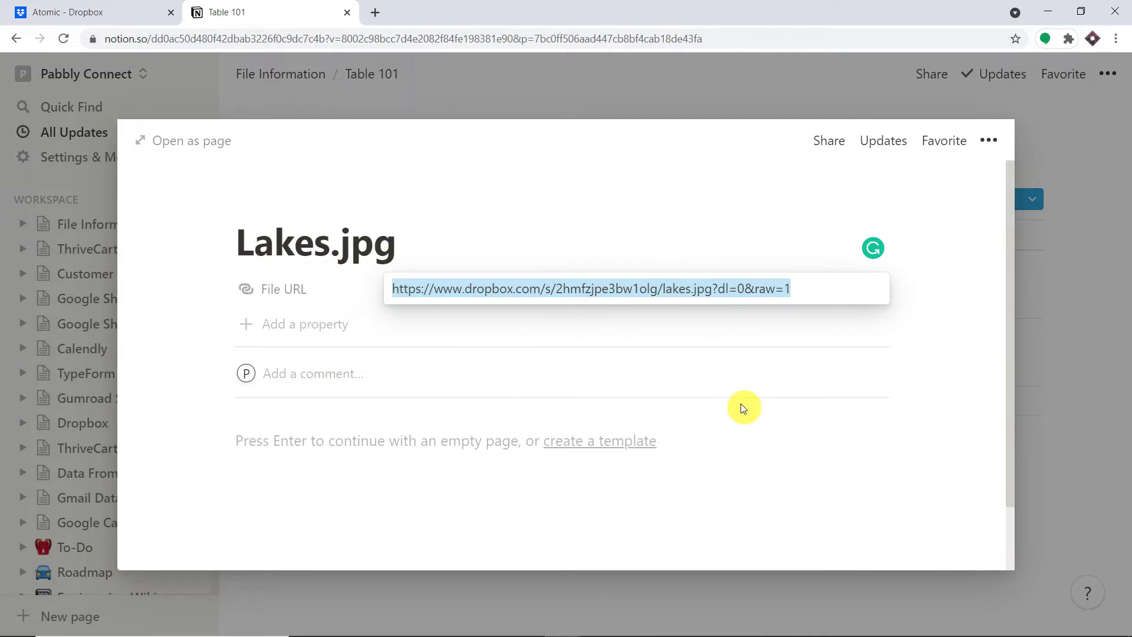
Go to pabbly.com in a new browser tab, sign in, and access the Connect app.
click(374, 12)
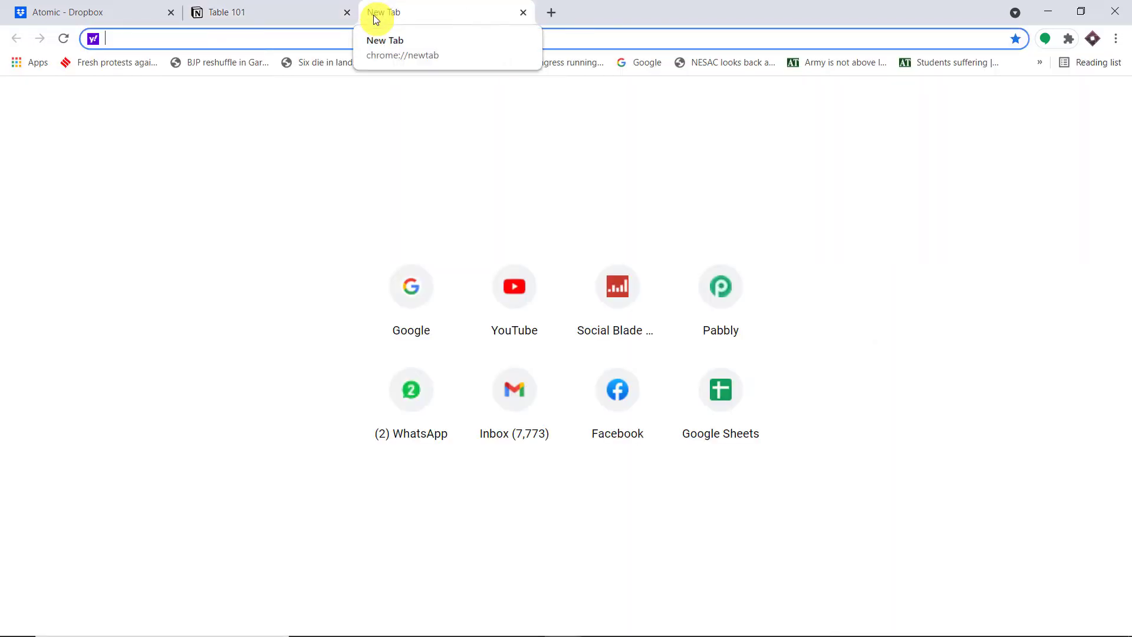
text(pabbly.com)
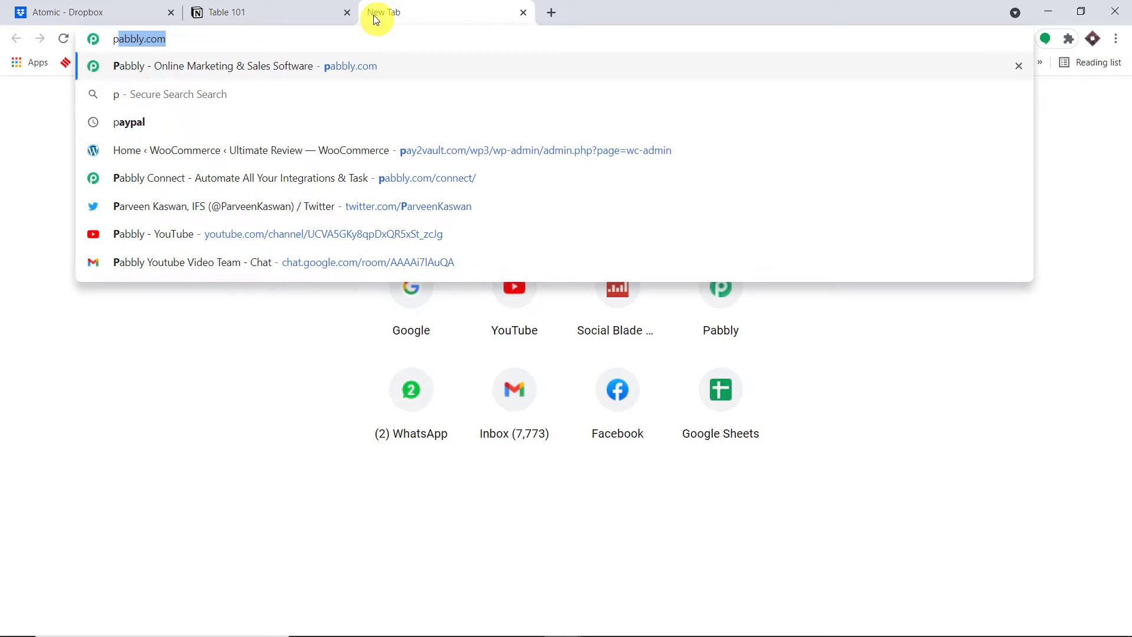
key(Return)
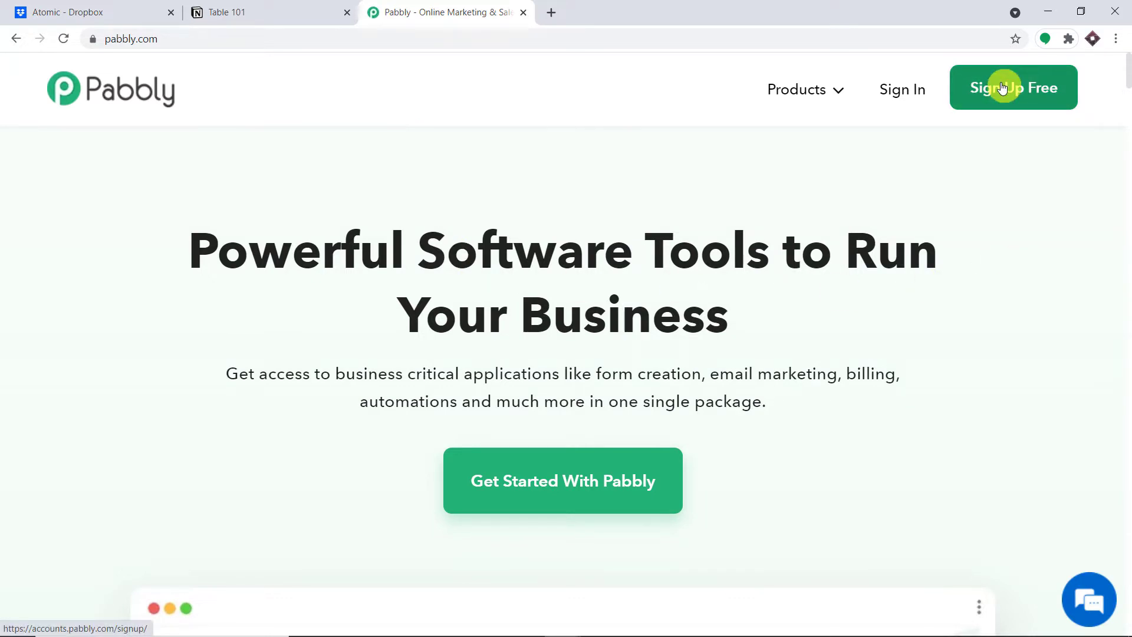
click(897, 101)
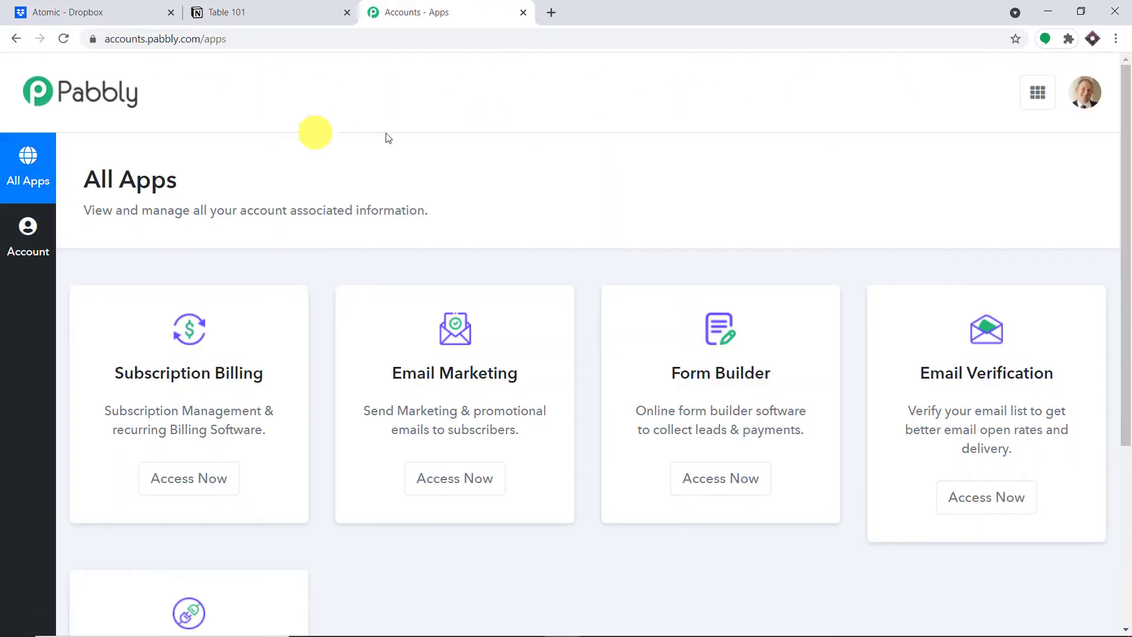
scroll(491, 176, down, 5)
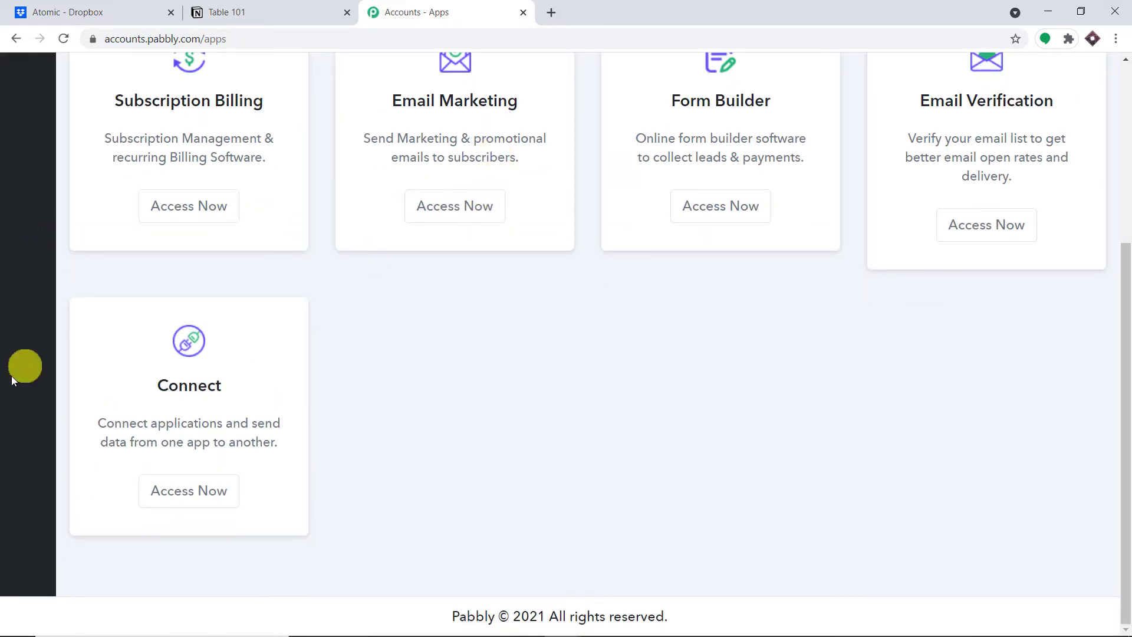
click(188, 491)
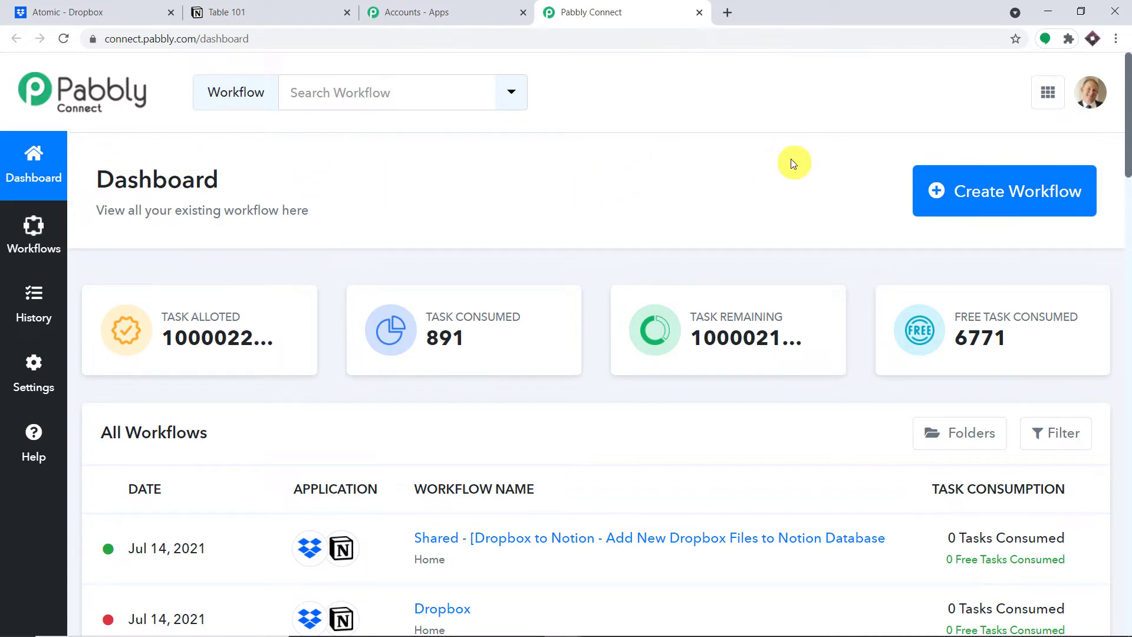
Create a new workflow named "Dropbox to Notion" in Pabbly Connect.
click(988, 205)
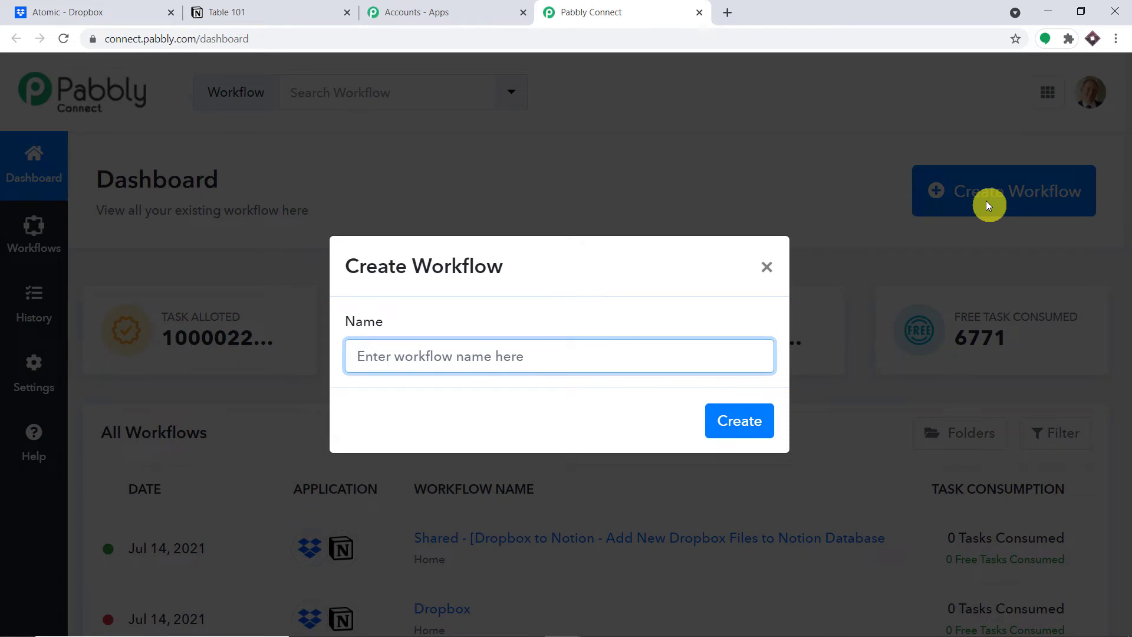
text(D)
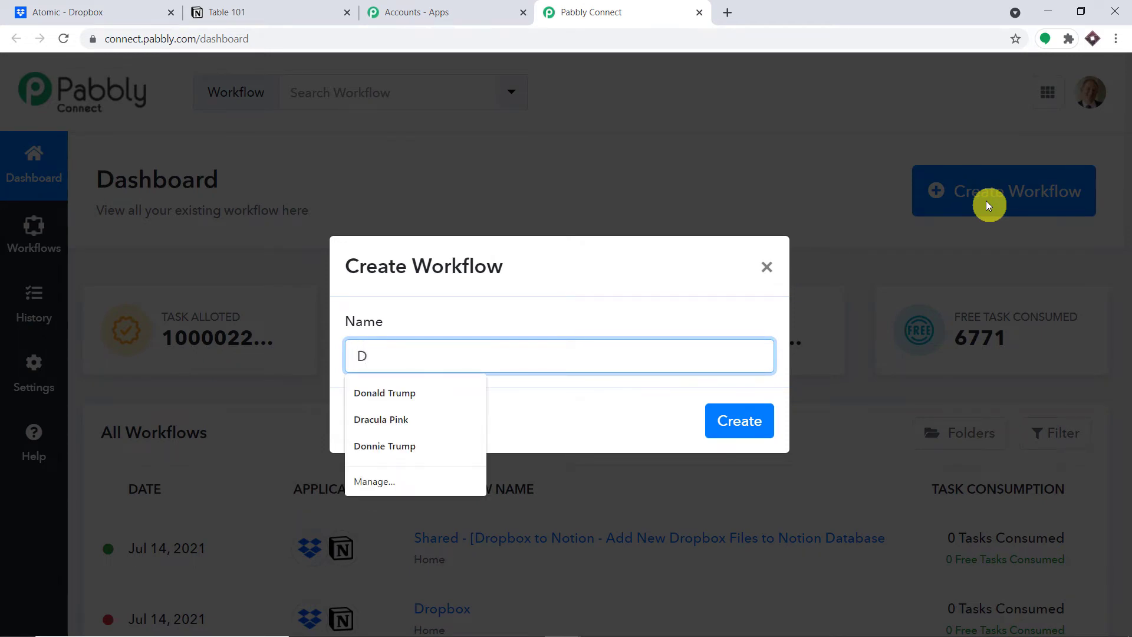
text(ropbox to )
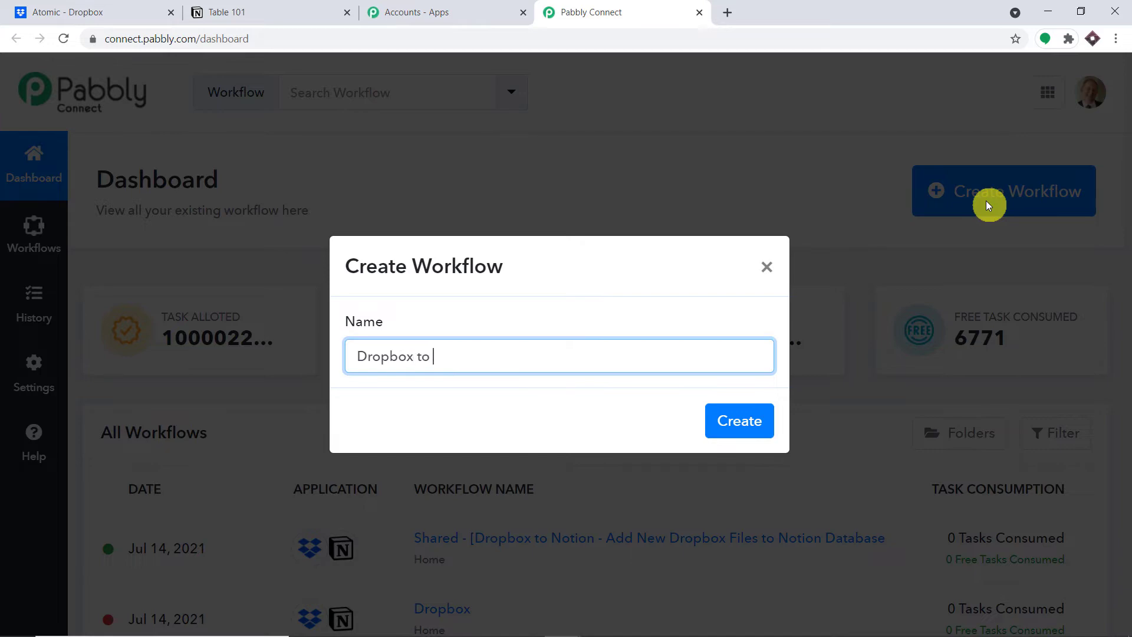
text(B)
key(BackSpace)
text(Notion)
click(741, 423)
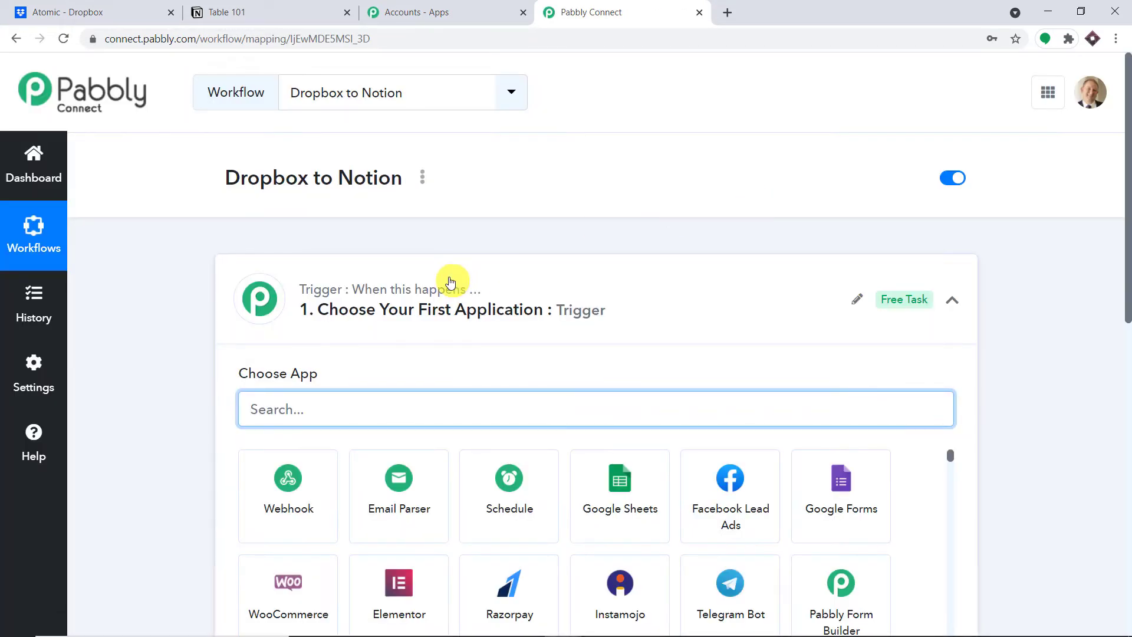
Choose Dropbox as the trigger application of the workflow.
click(450, 282)
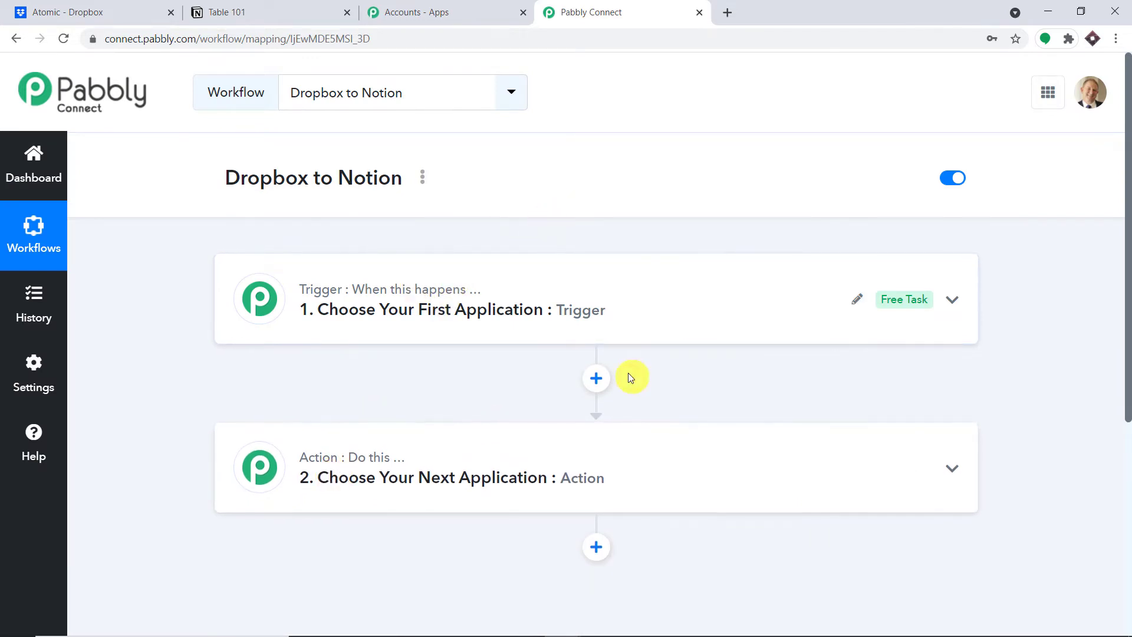
click(373, 273)
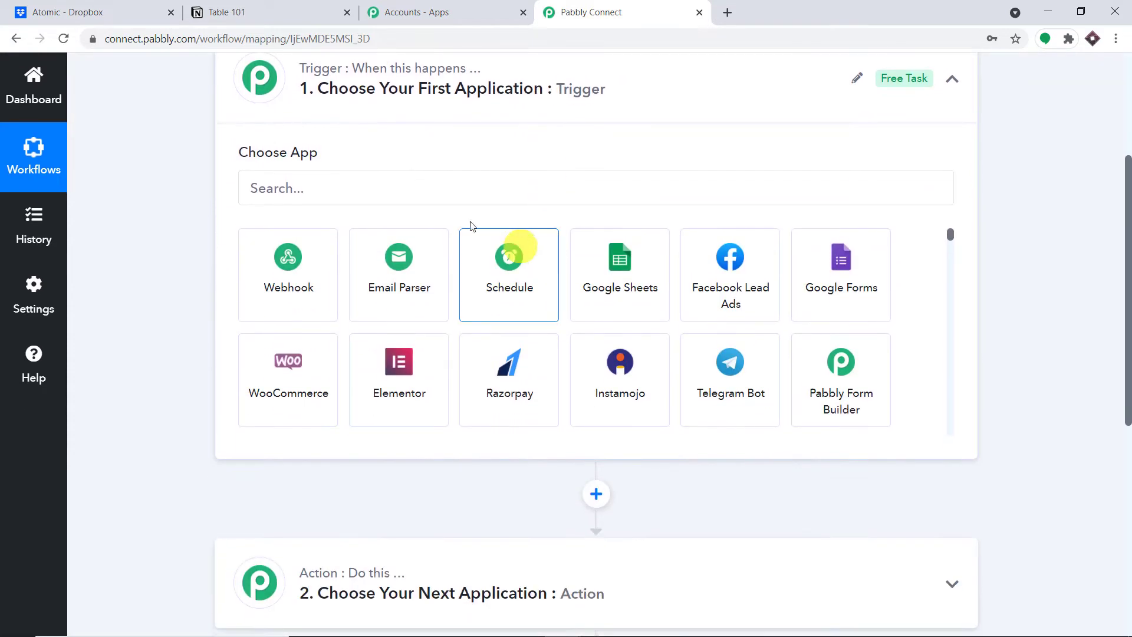
click(381, 195)
text(dropx)
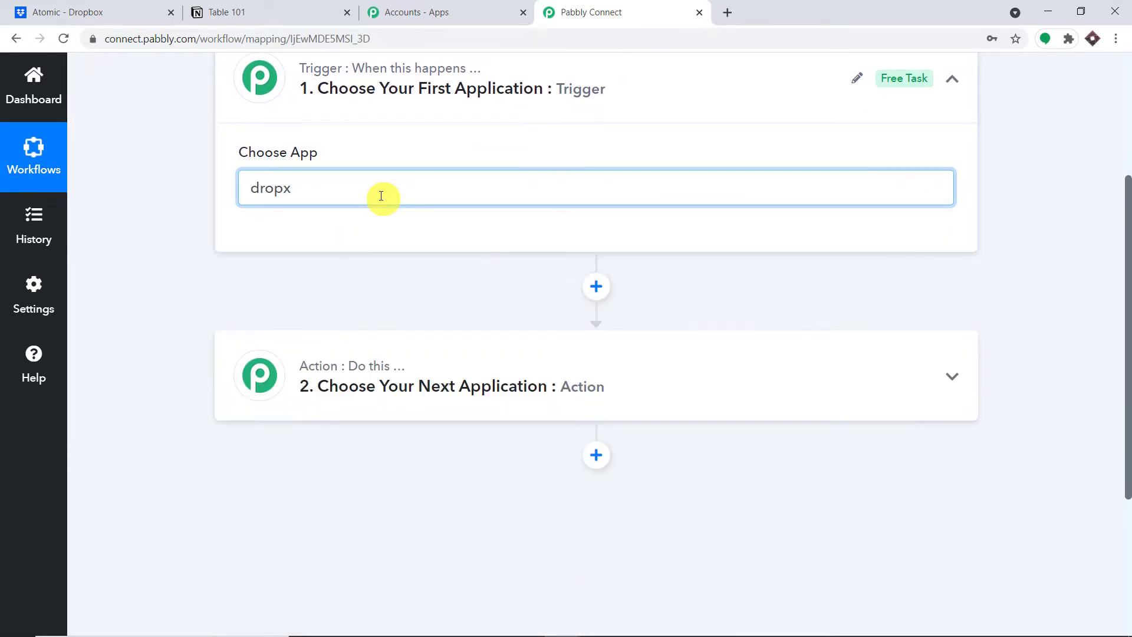
key(BackSpace)
text(bo)
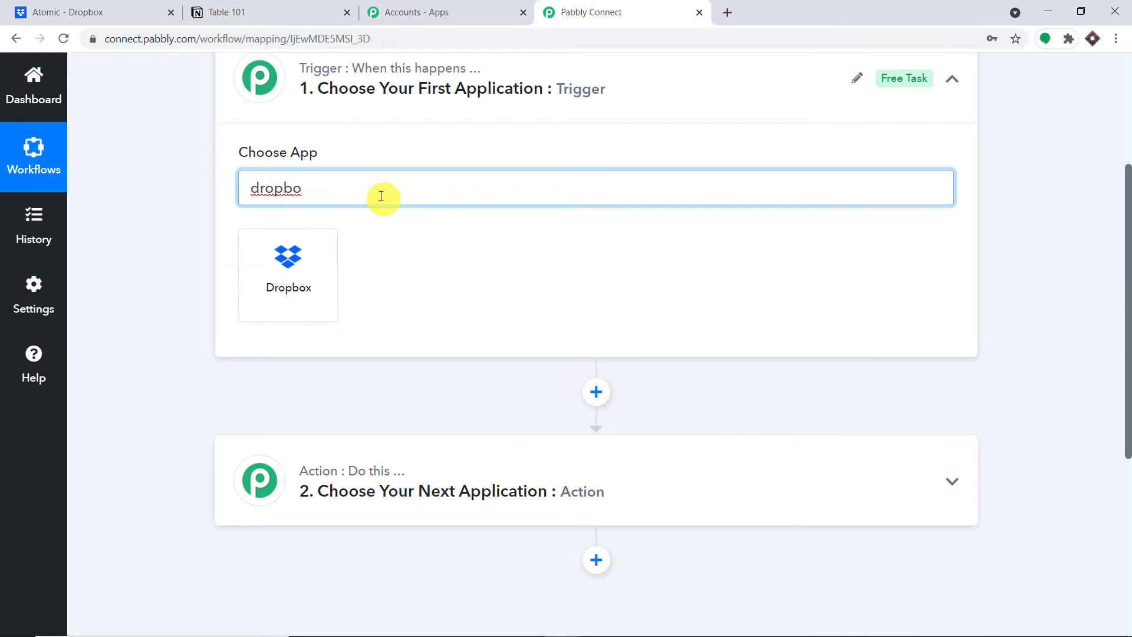
click(296, 277)
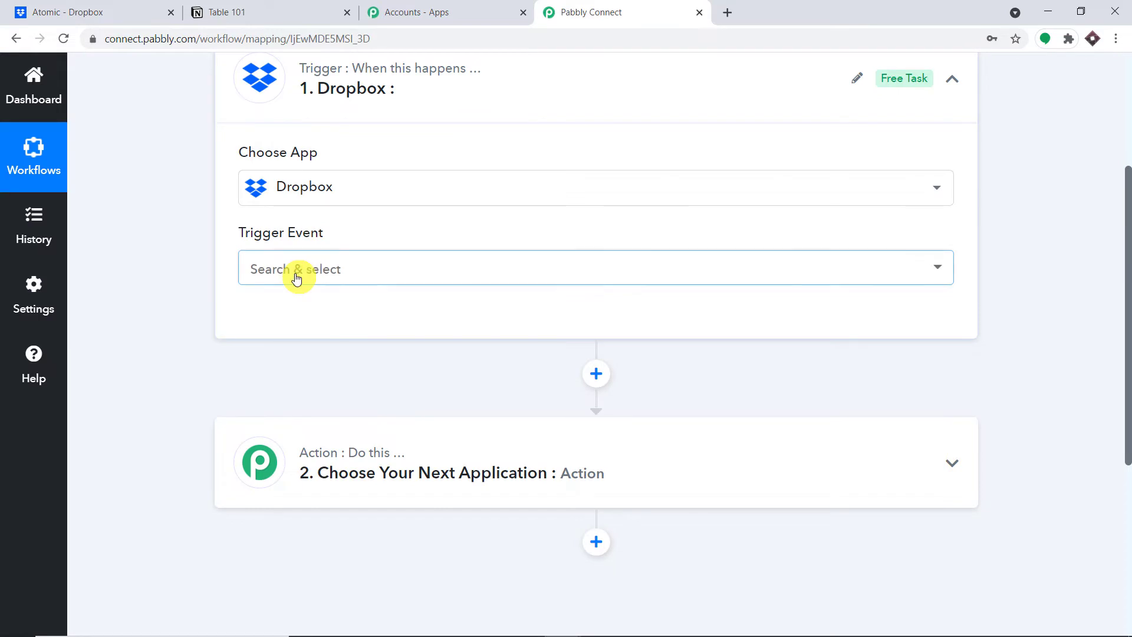
Set the trigger event to New File and connect the Dropbox account through a new connection.
click(296, 275)
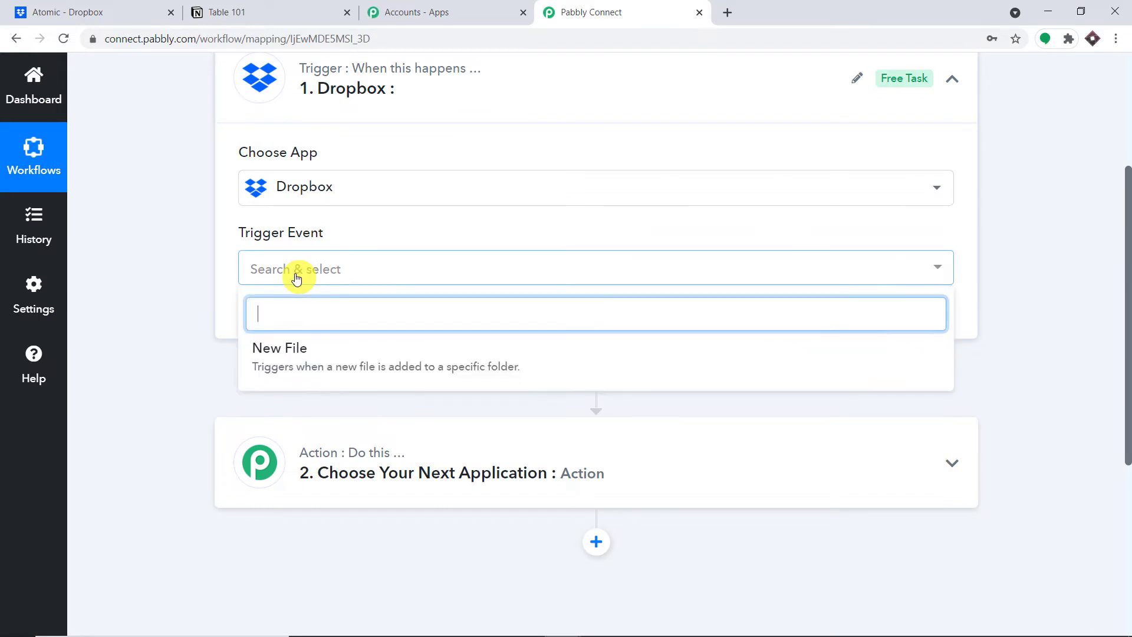
click(302, 352)
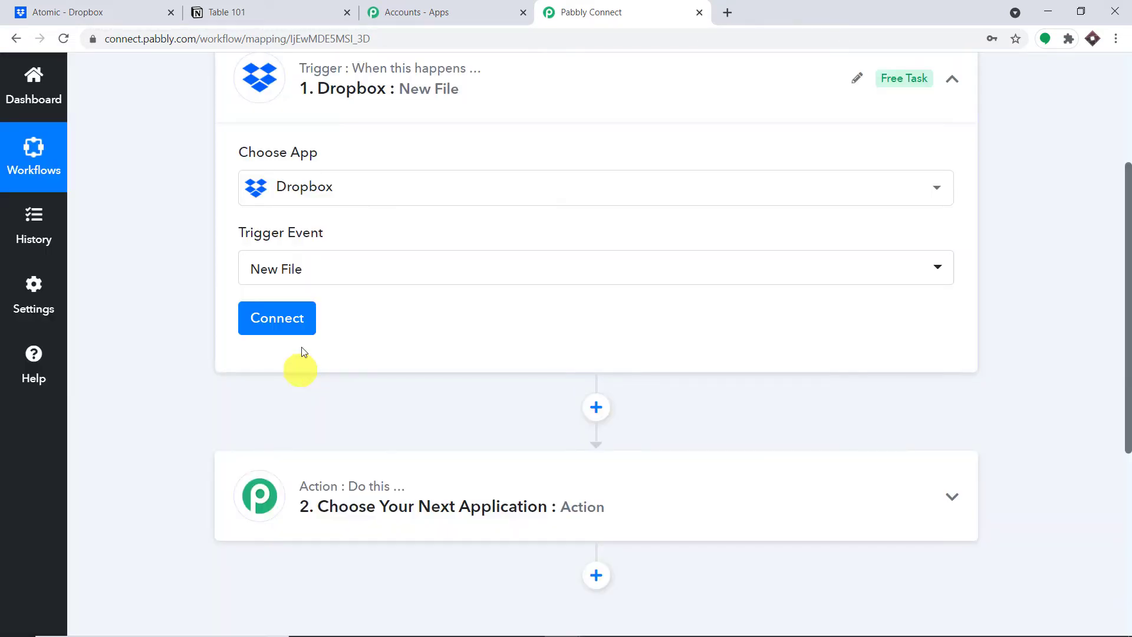
click(285, 319)
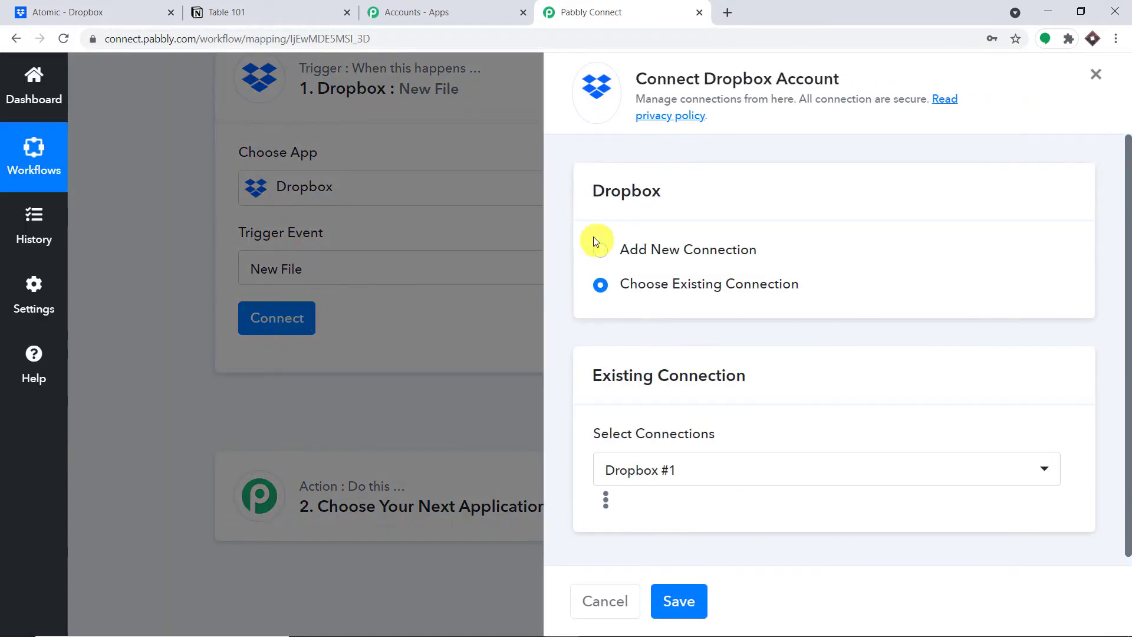
click(595, 239)
click(655, 447)
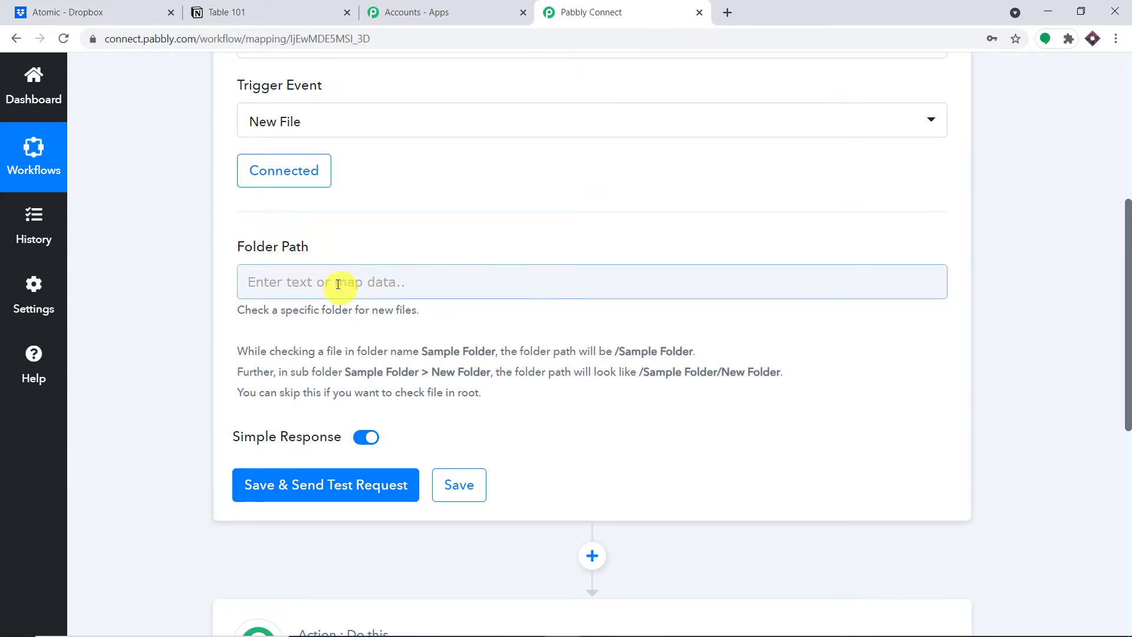
Switch to Dropbox and go from the Atomic folder to the top-level listing of all files.
scroll(338, 284, up, 3)
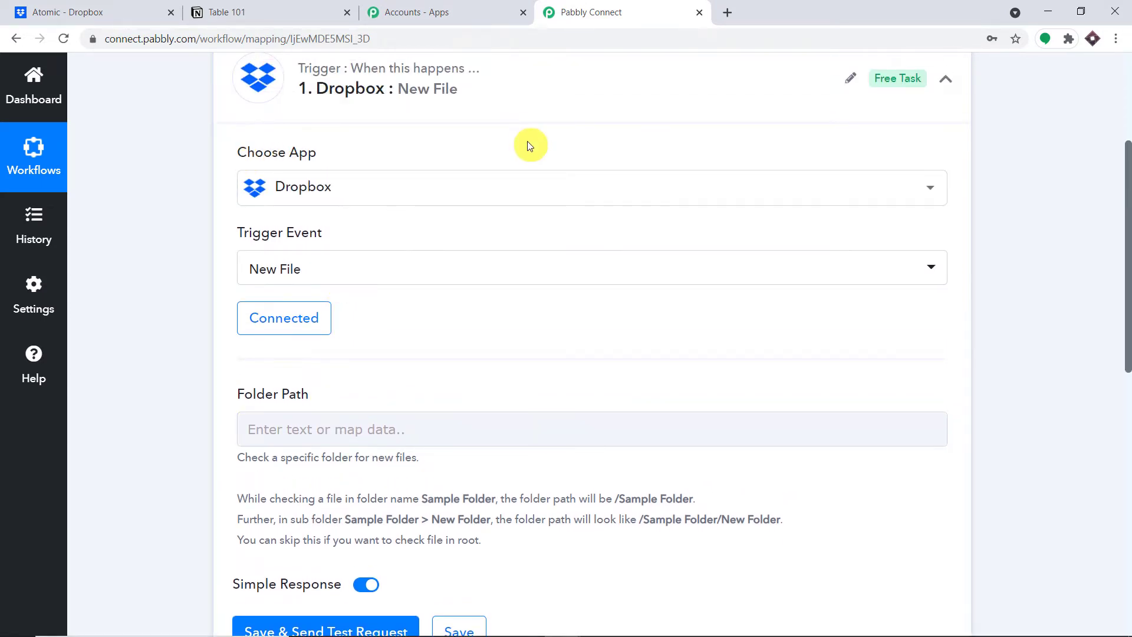
click(87, 10)
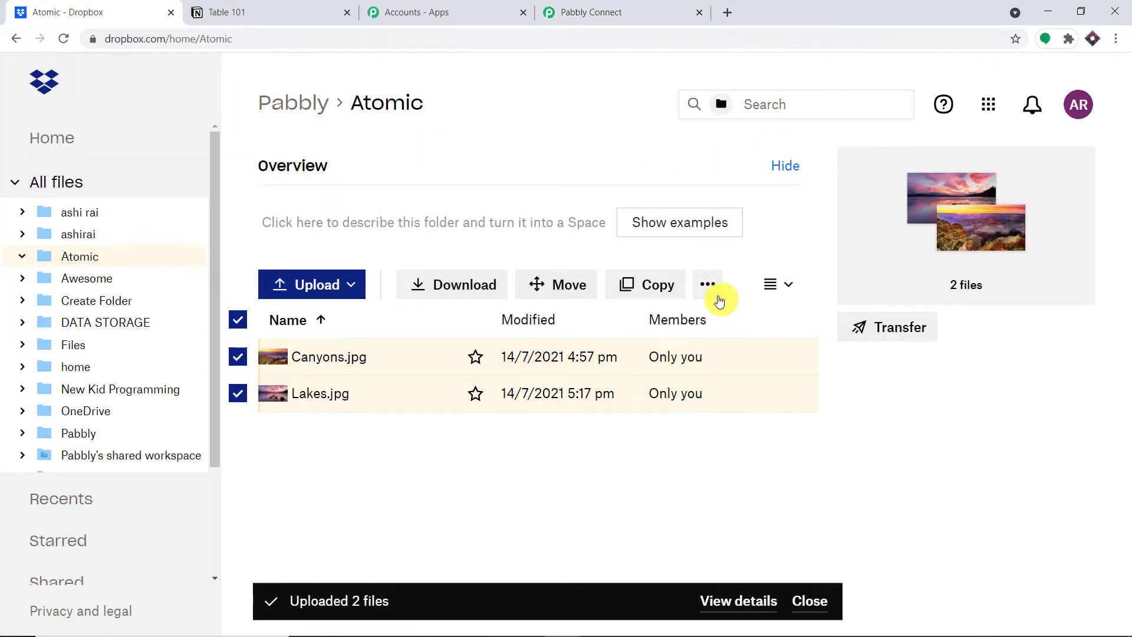
click(581, 10)
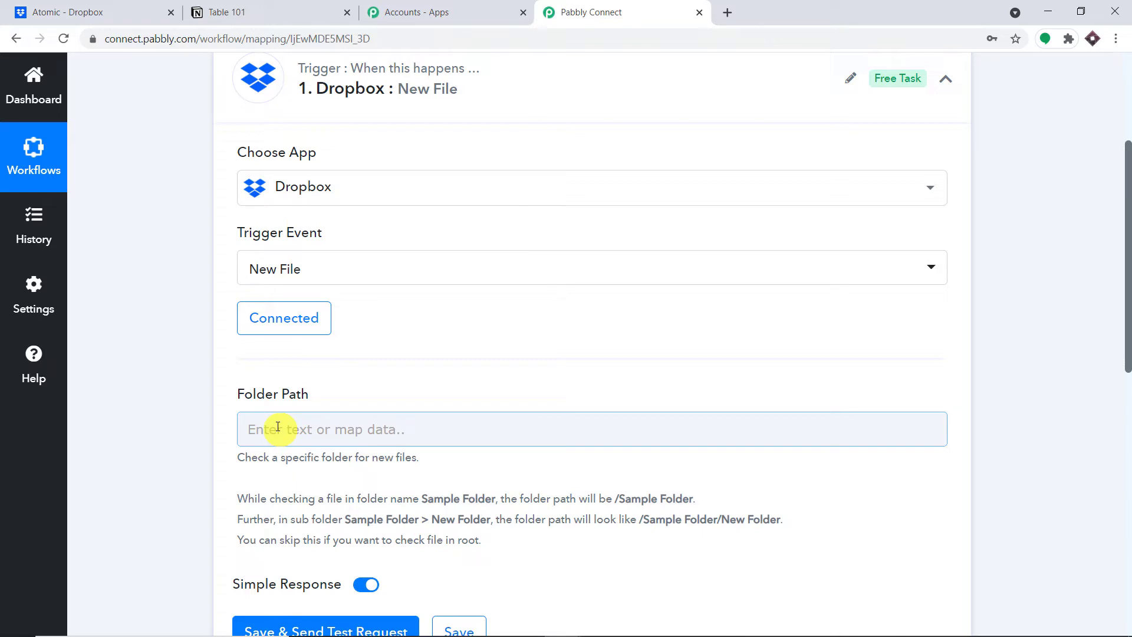
click(121, 11)
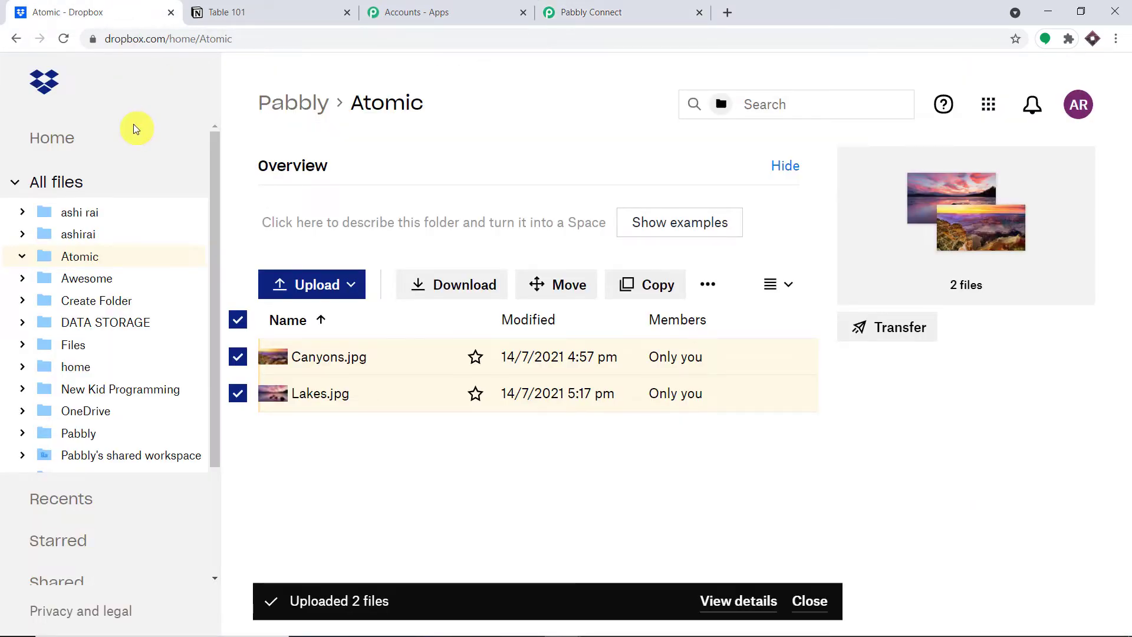
click(56, 139)
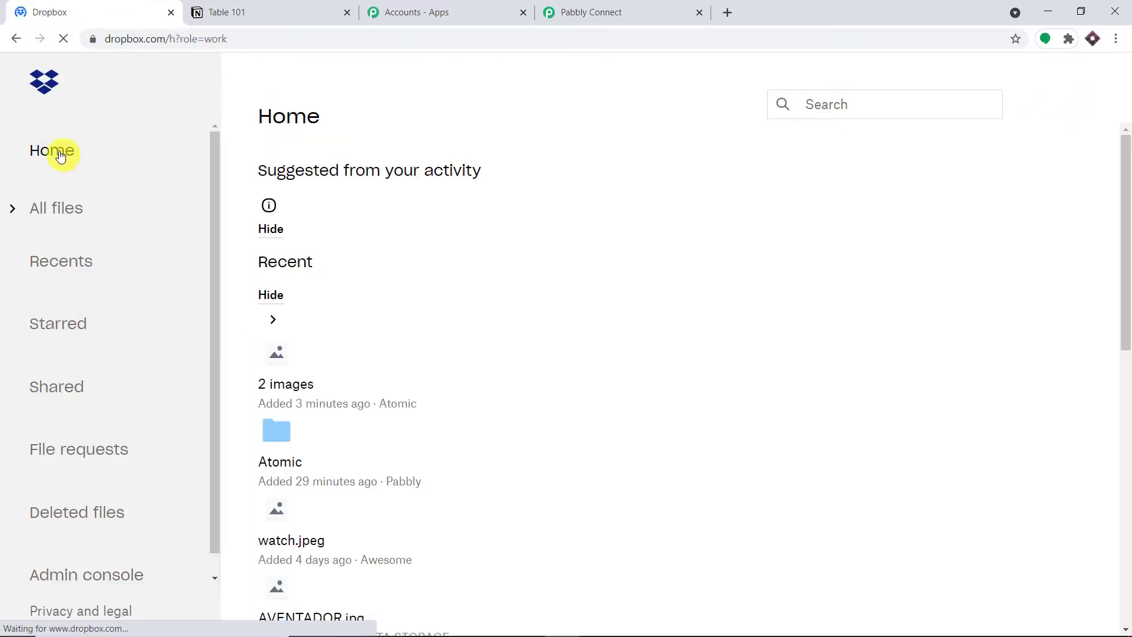
click(47, 82)
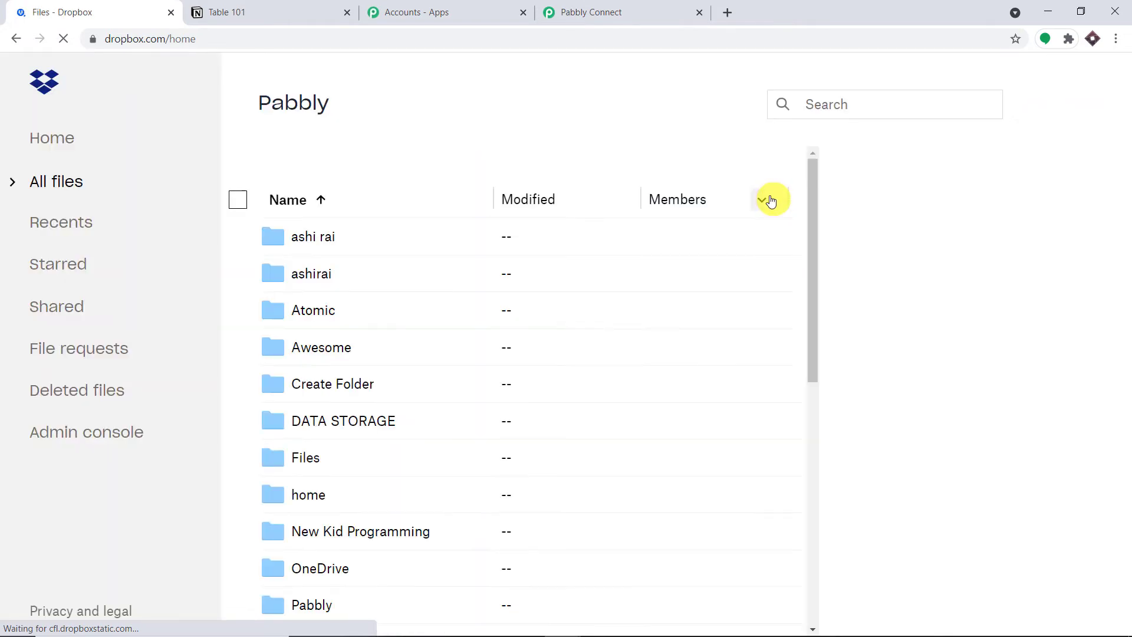
scroll(377, 348, down, 10)
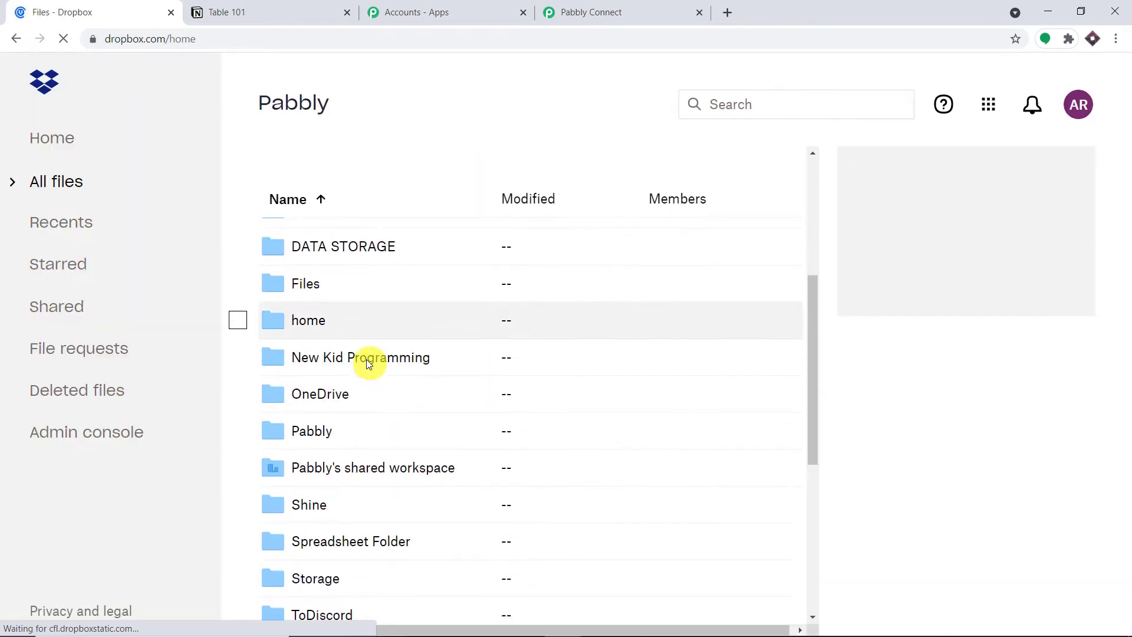
scroll(377, 389, up, 10)
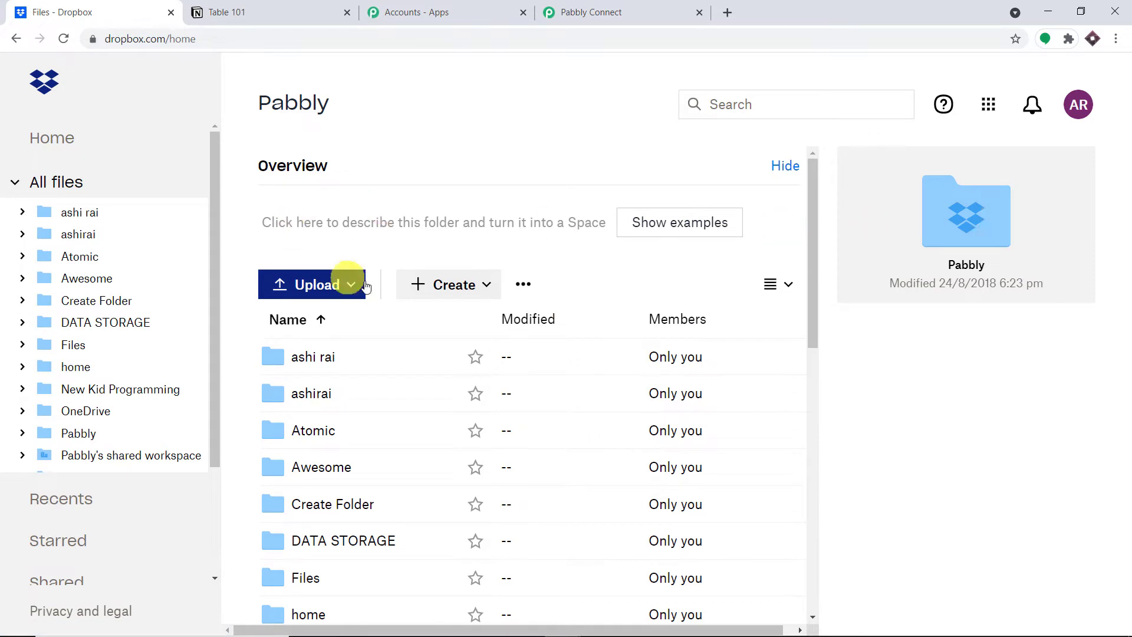
Create a new top-level Dropbox folder named "Notion Data Page" with access limited to "Only you".
click(448, 284)
click(462, 324)
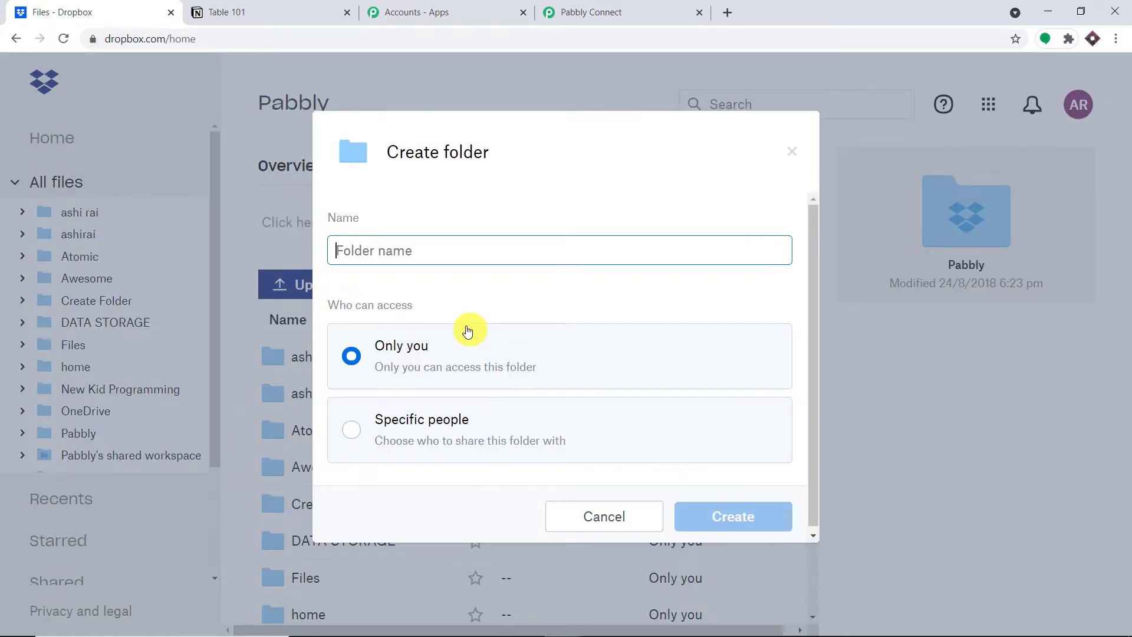
text(Notion Data Page)
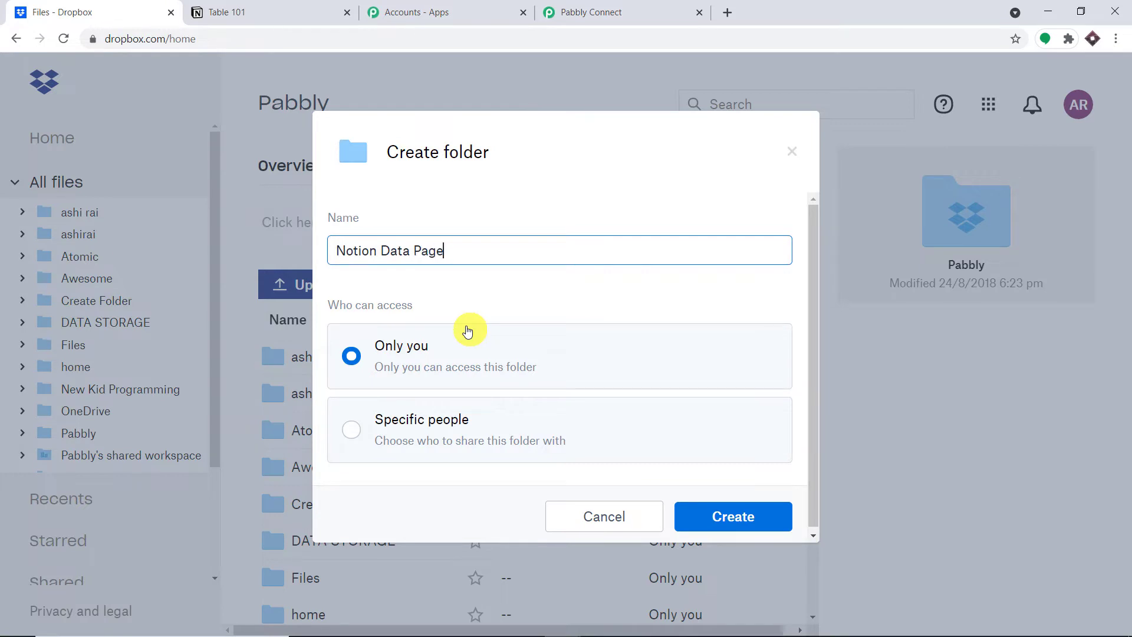
click(739, 516)
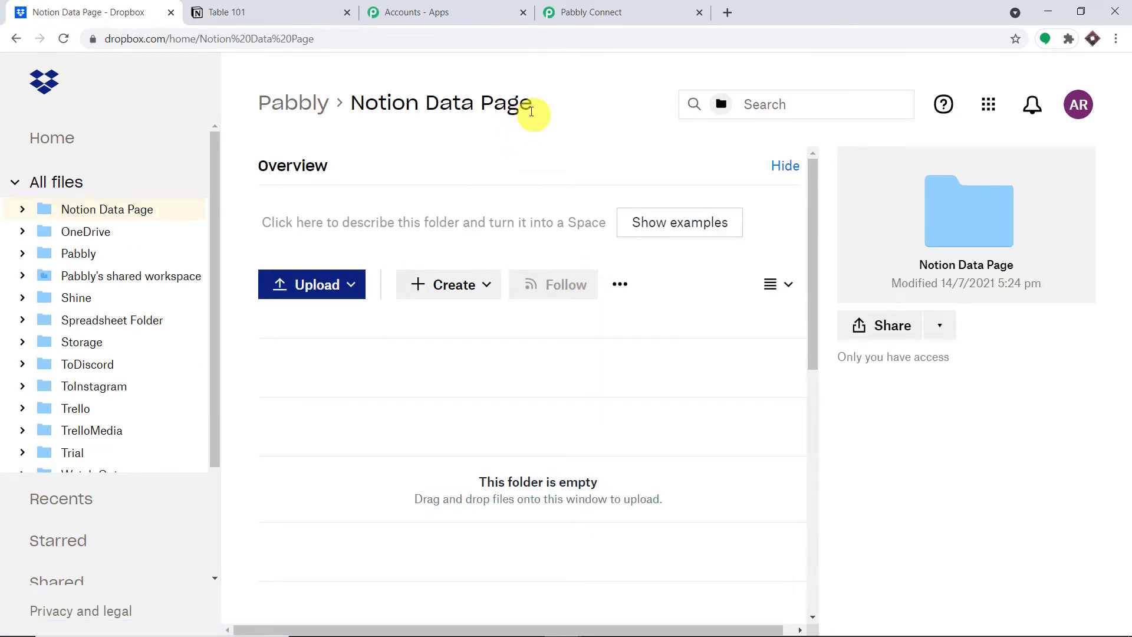
Copy the new folder's name from Dropbox and set the Pabbly Connect trigger's Folder Path to "/Notion Data Page".
drag(532, 111, 352, 101)
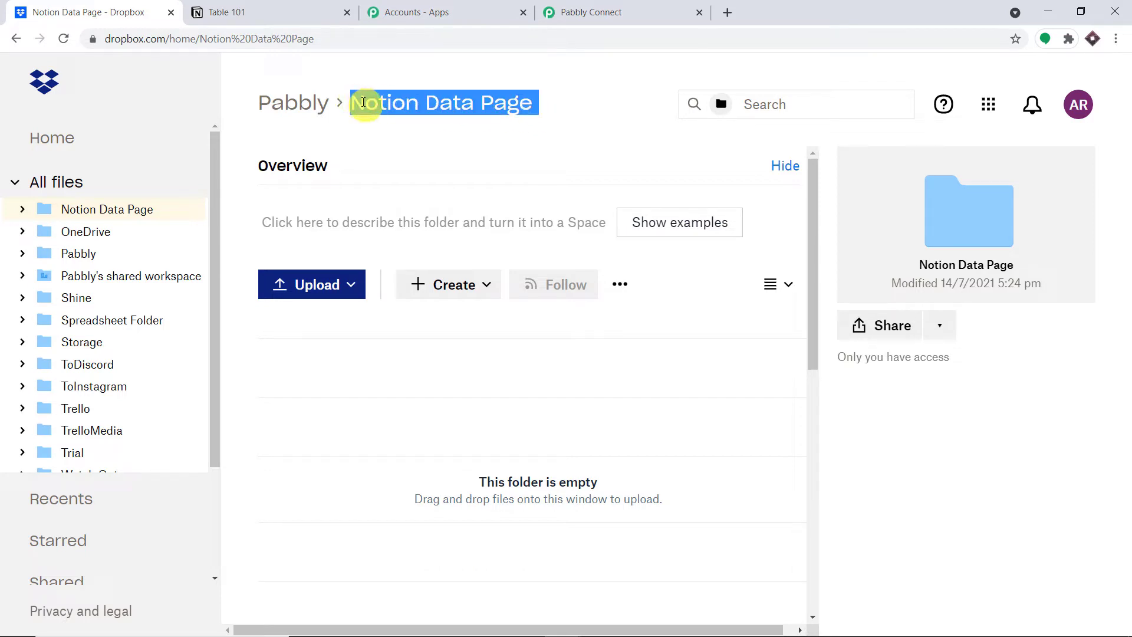
right_click(364, 102)
click(387, 110)
click(637, 10)
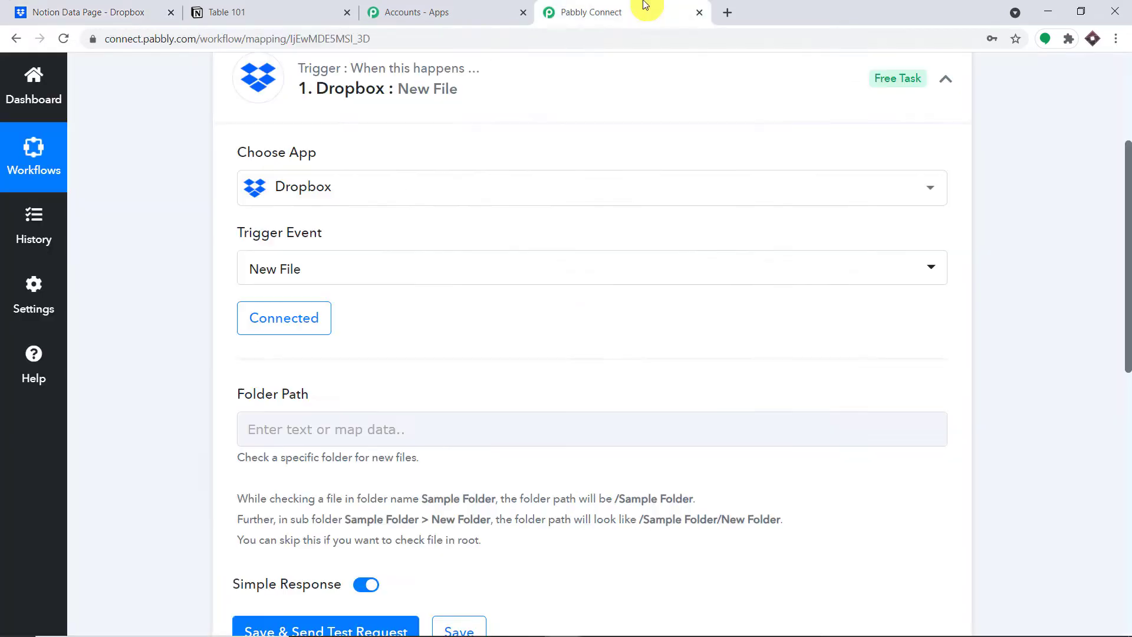
click(324, 435)
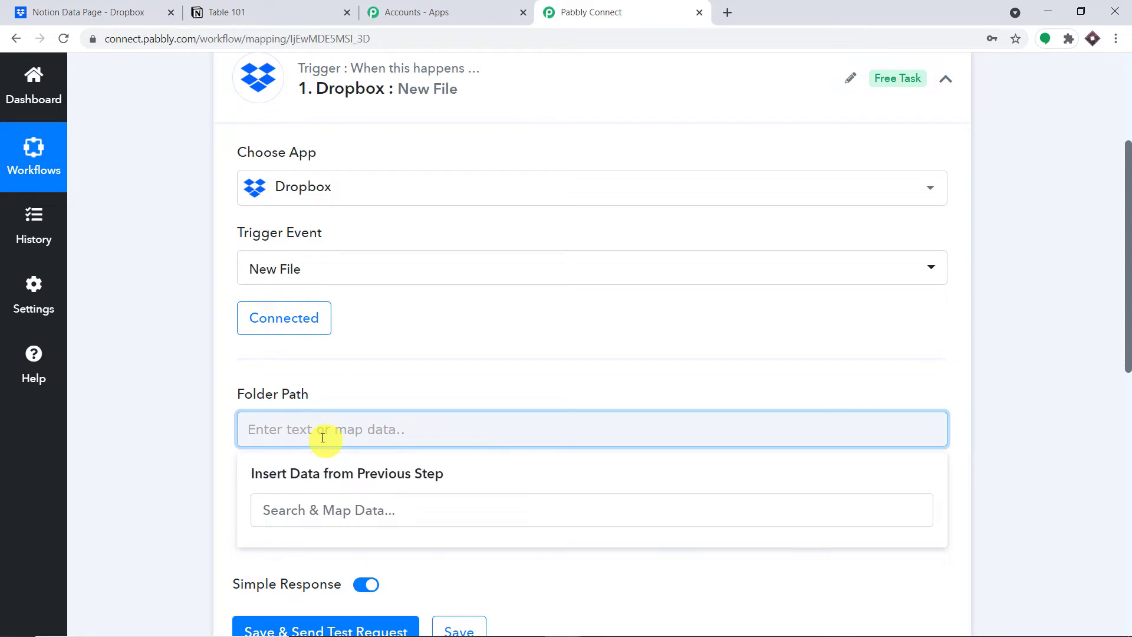
key(ctrl+v)
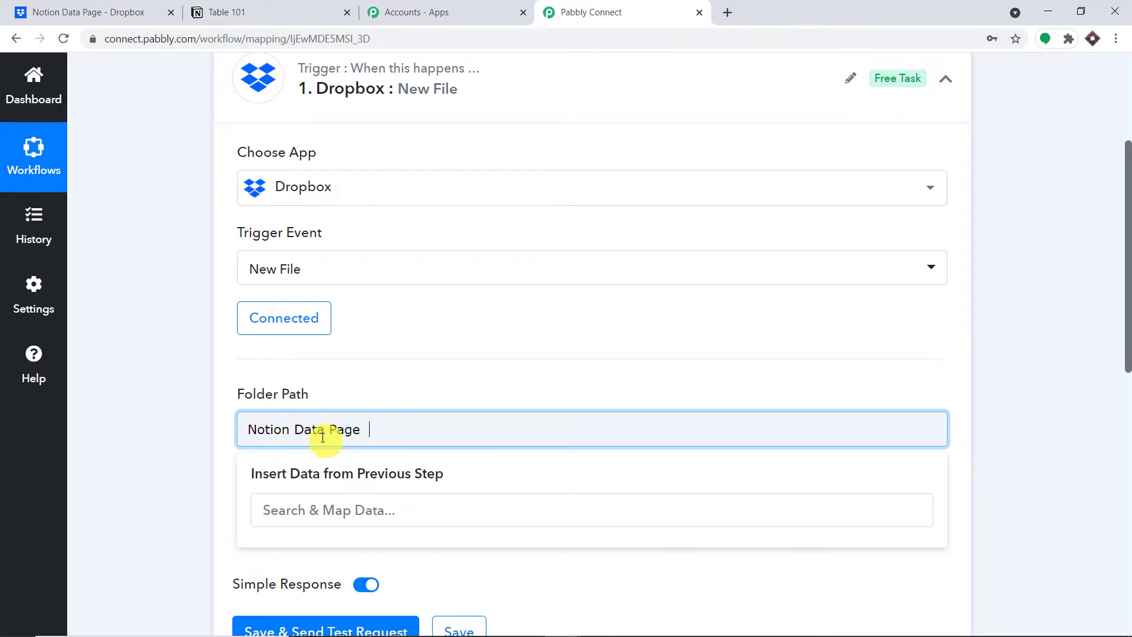
click(419, 353)
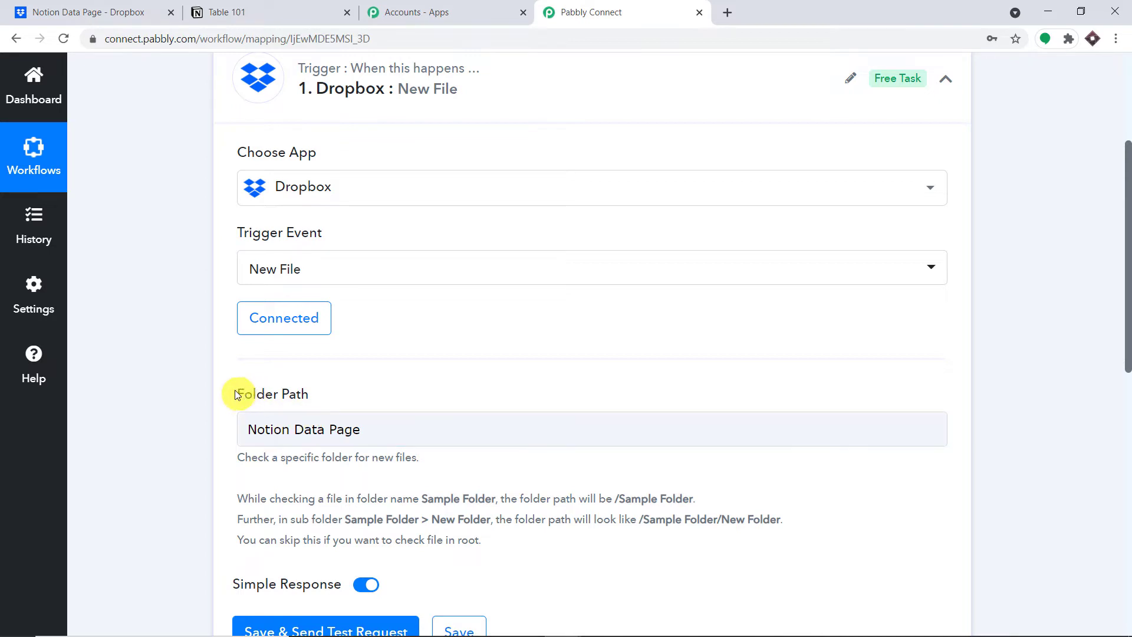
drag(234, 390, 302, 394)
click(250, 426)
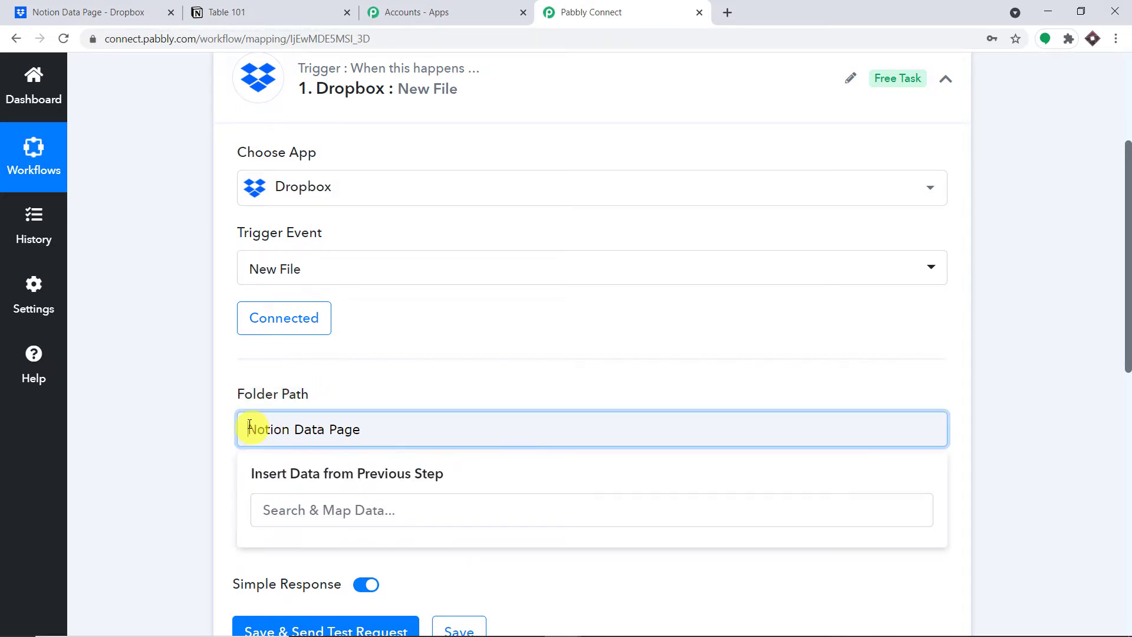
text(/)
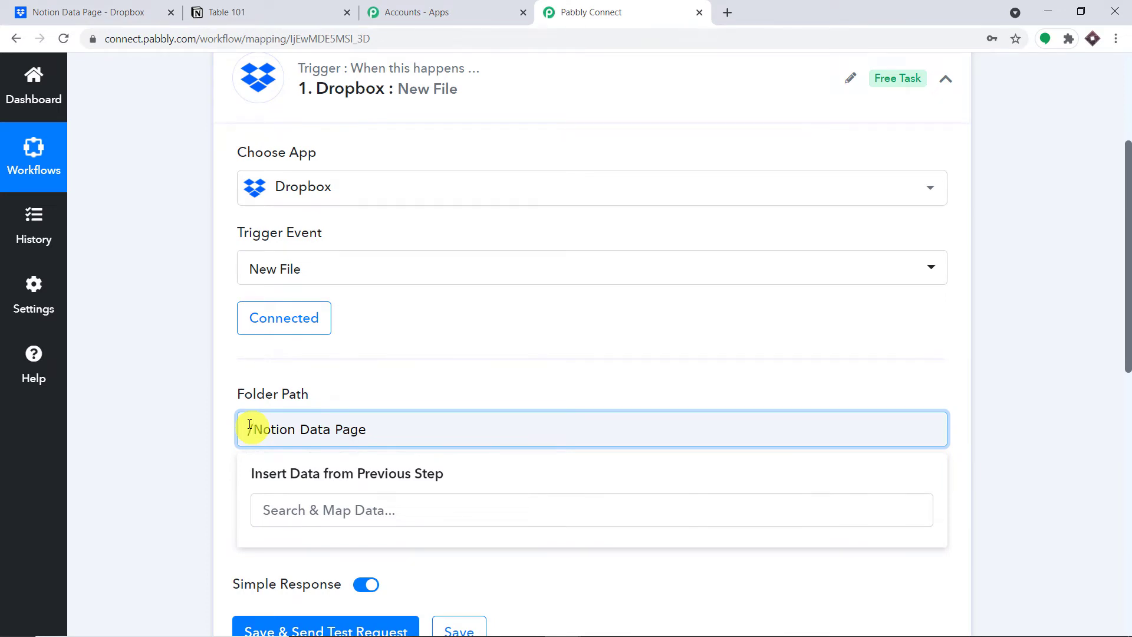
click(444, 326)
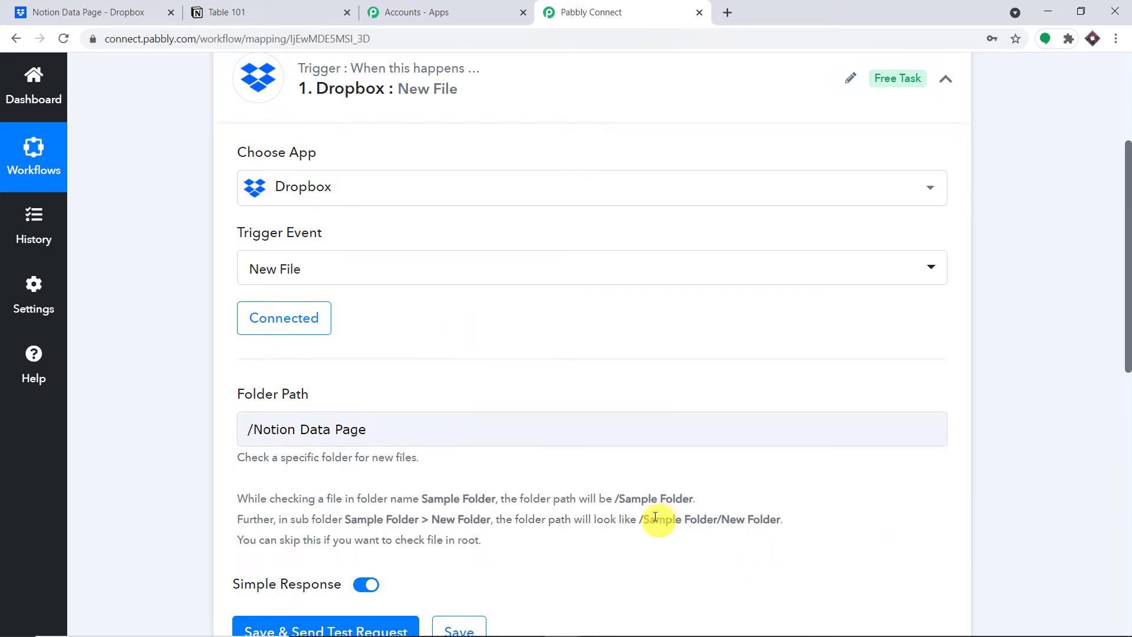
Review the folder path format examples and available trigger events, and compare the entered path with the Dropbox folder.
drag(641, 519, 809, 528)
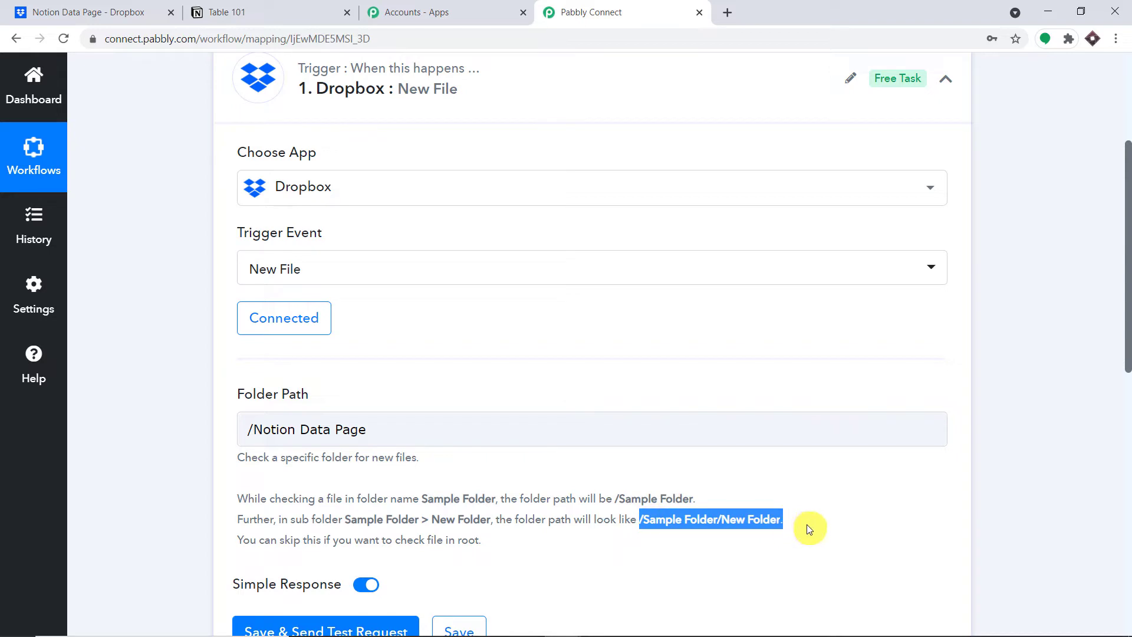
drag(727, 506, 566, 488)
click(541, 278)
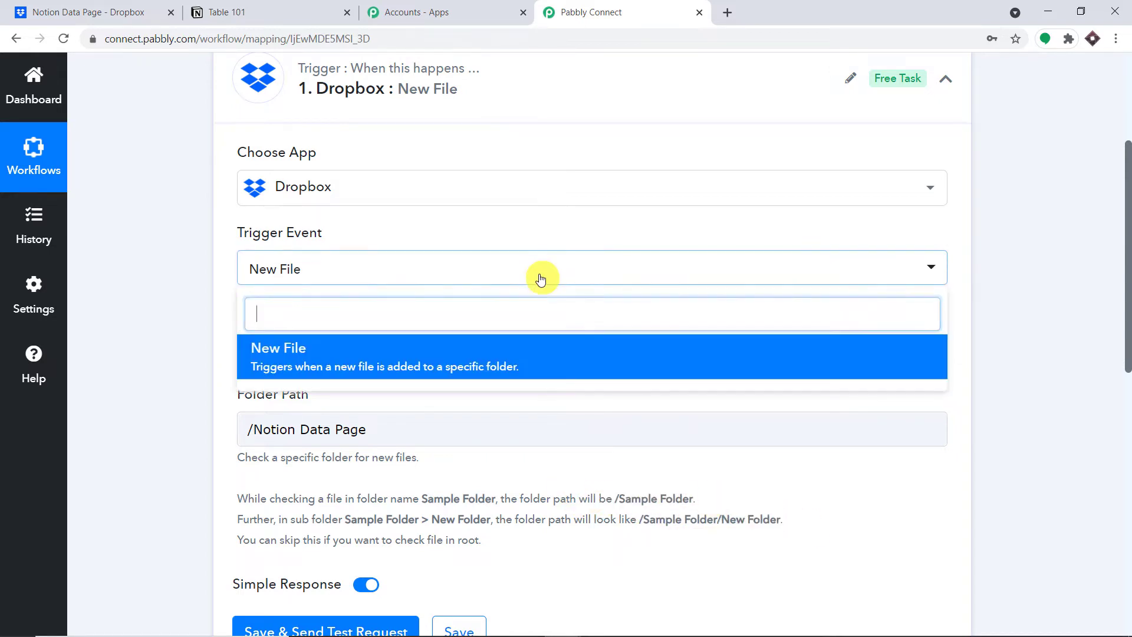
click(1072, 143)
scroll(675, 252, down, 2)
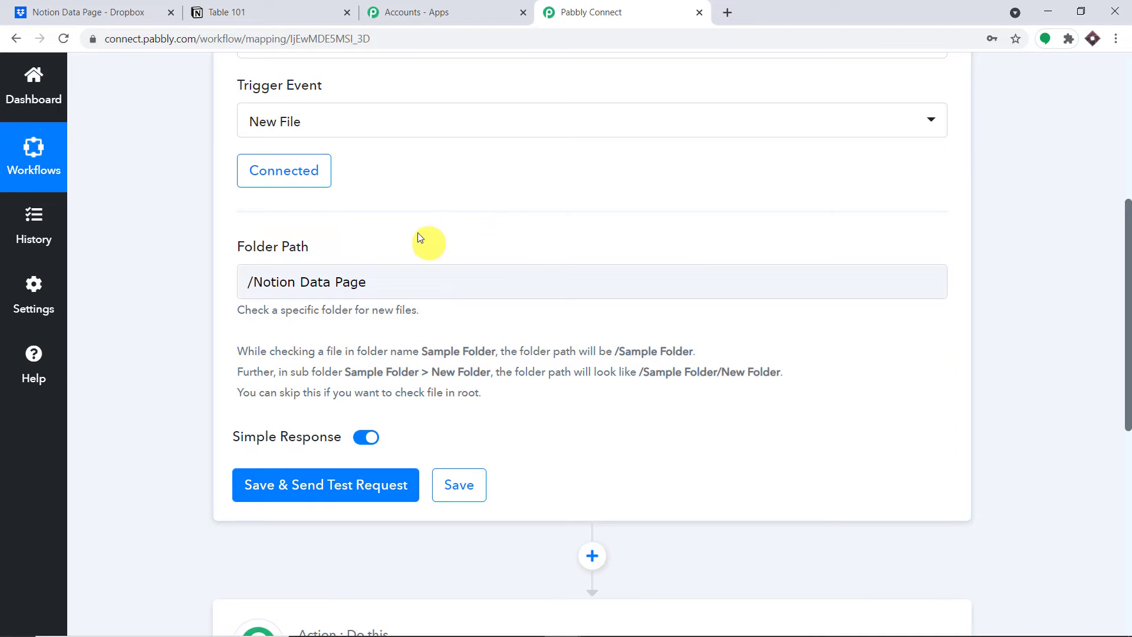
click(160, 9)
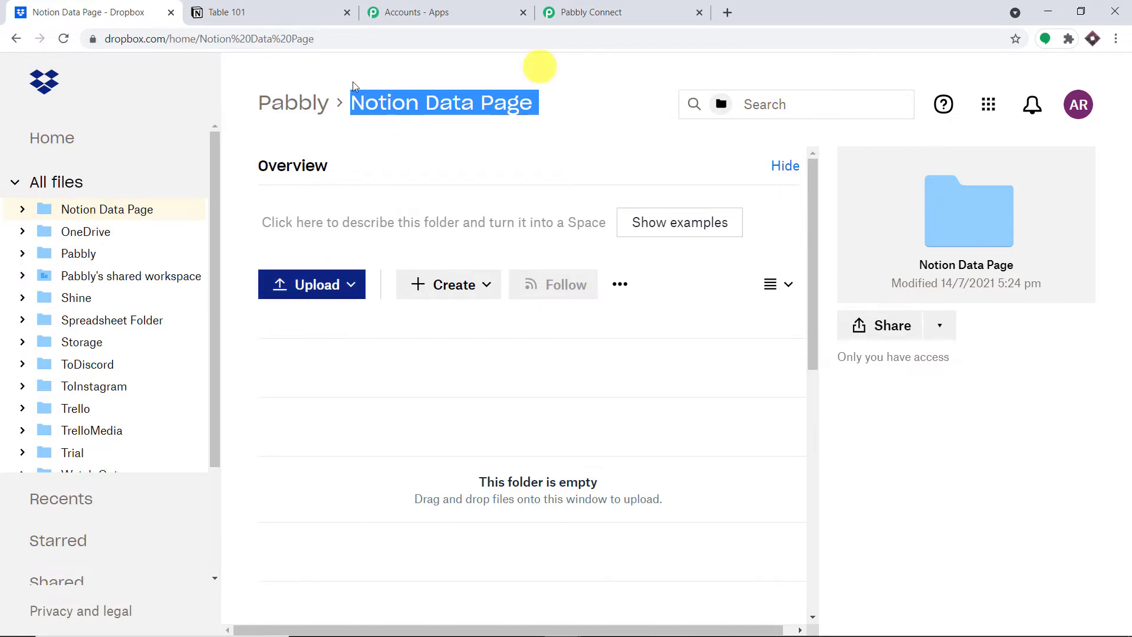
click(614, 8)
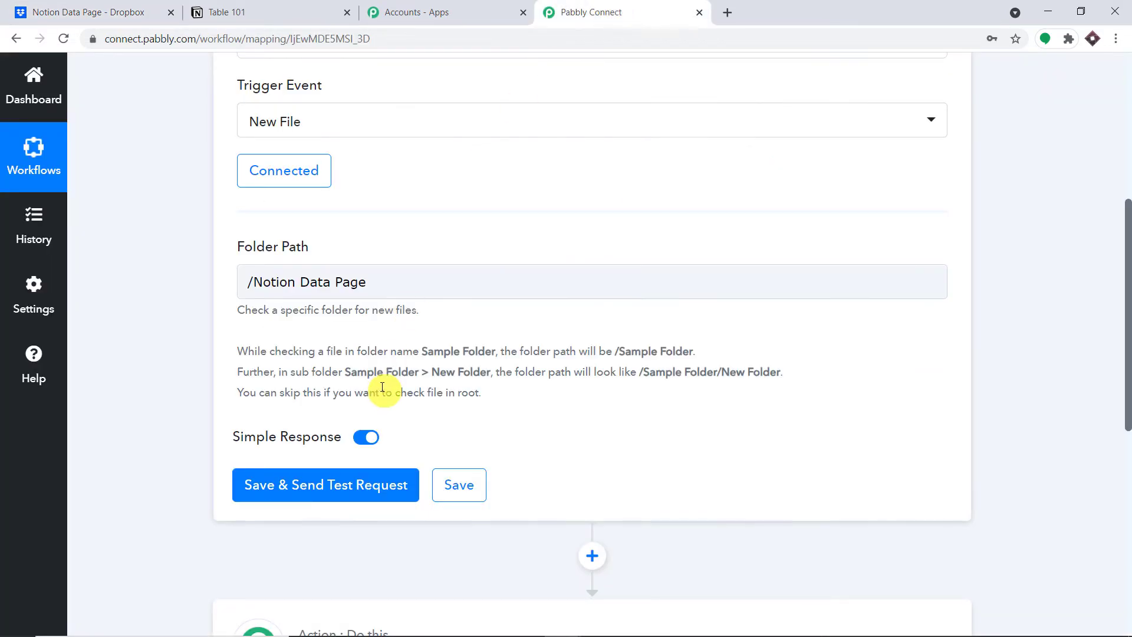
scroll(389, 377, down, 1)
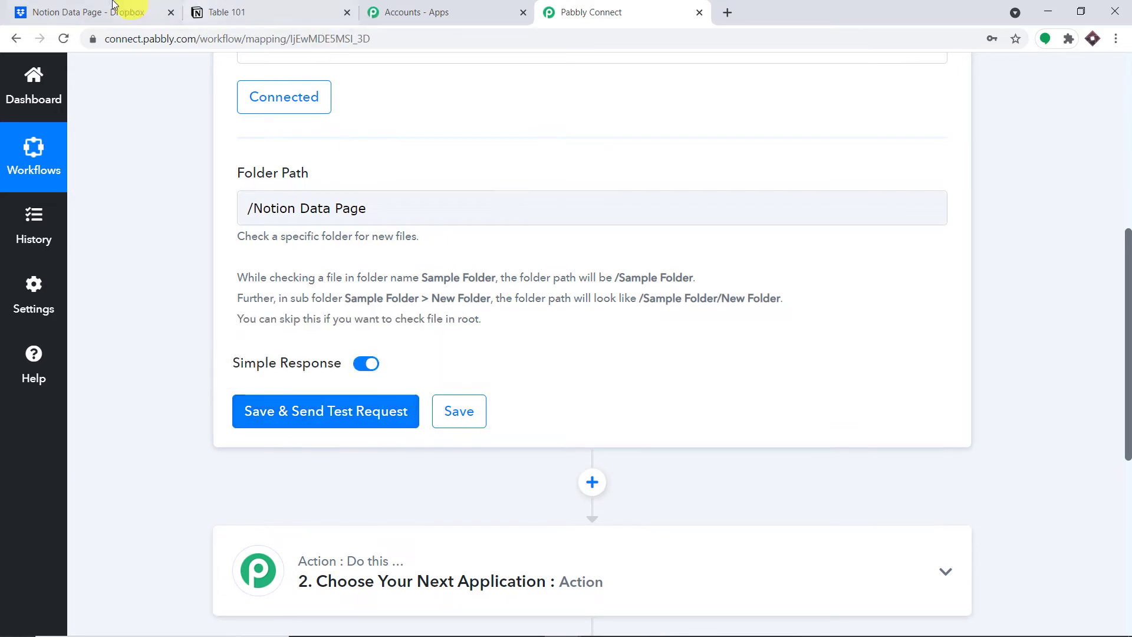
click(126, 10)
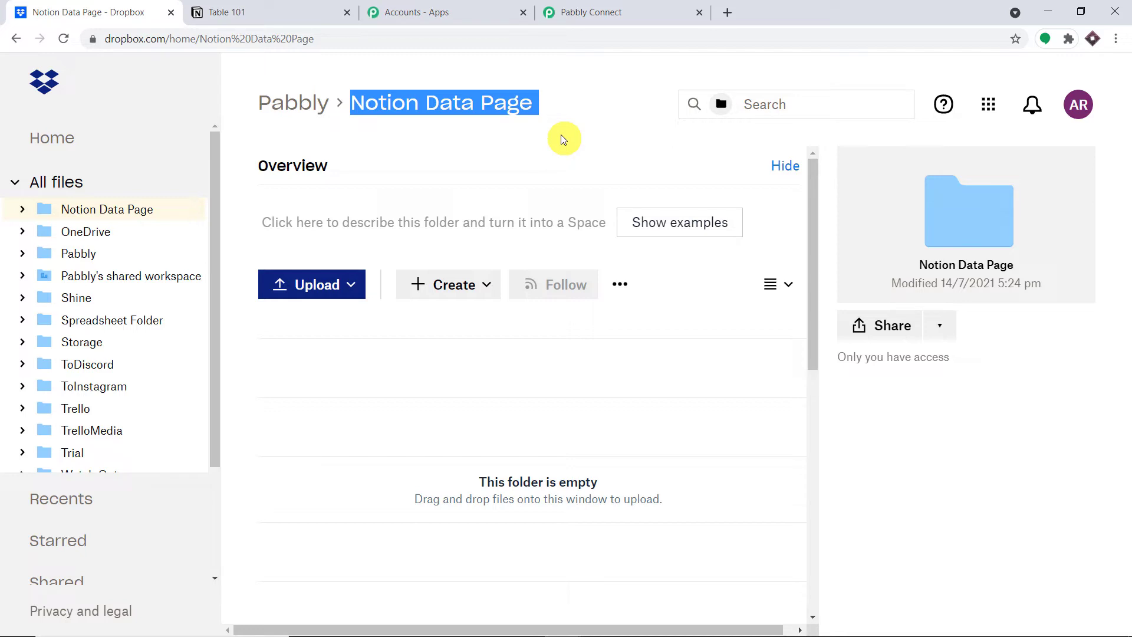
click(575, 10)
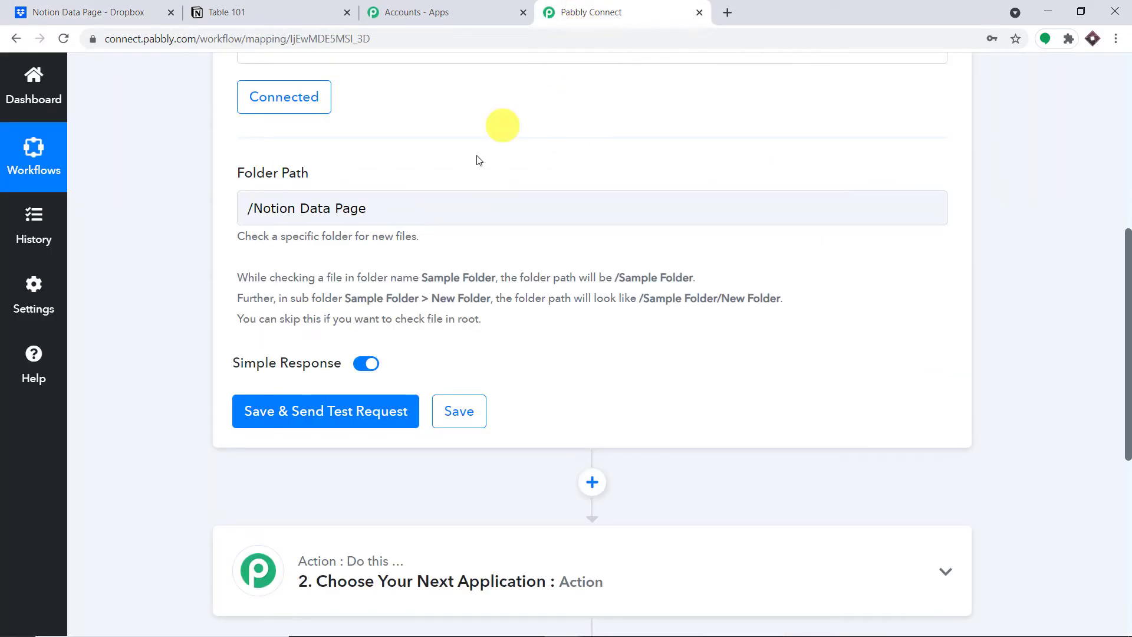
Save the Dropbox trigger with a test request and inspect the error summary and path tag in the received response.
click(335, 426)
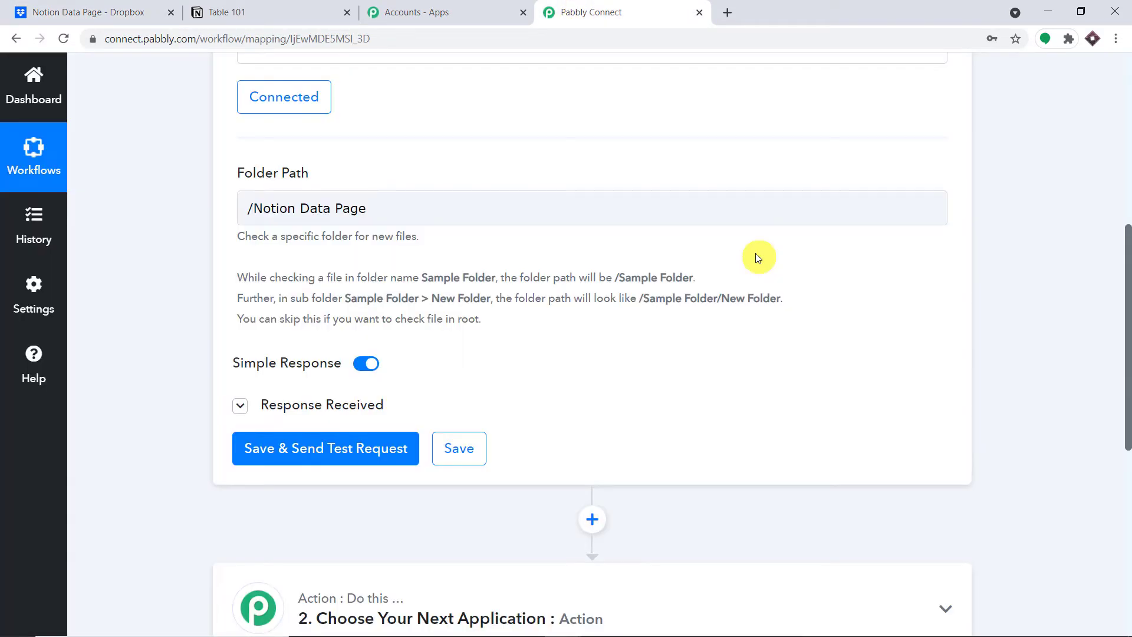
scroll(757, 257, down, 4)
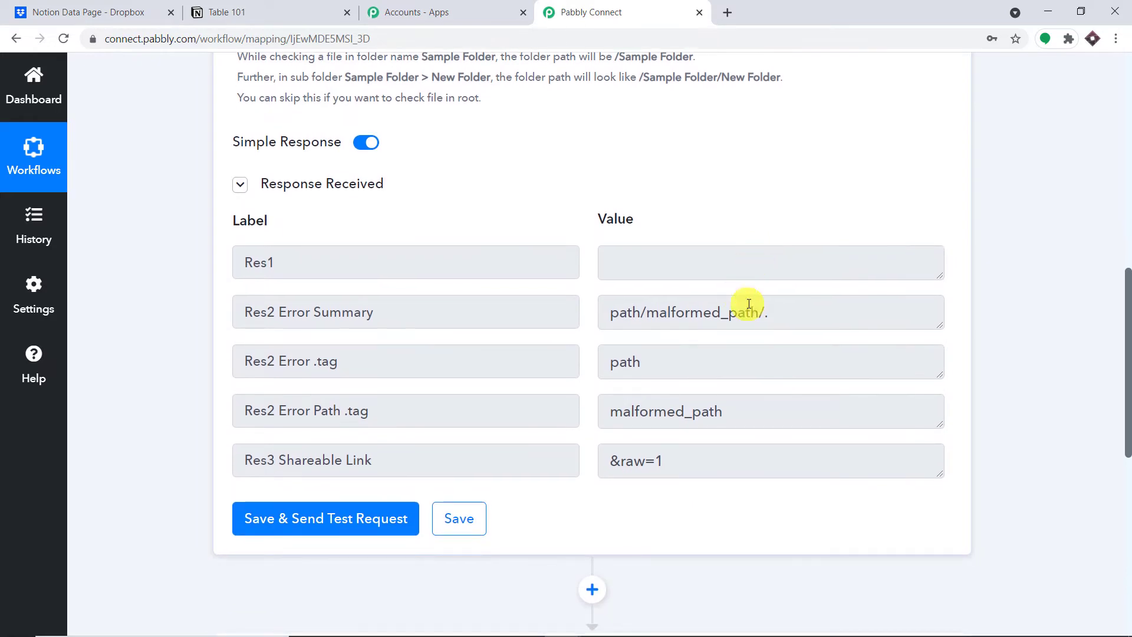
click(797, 314)
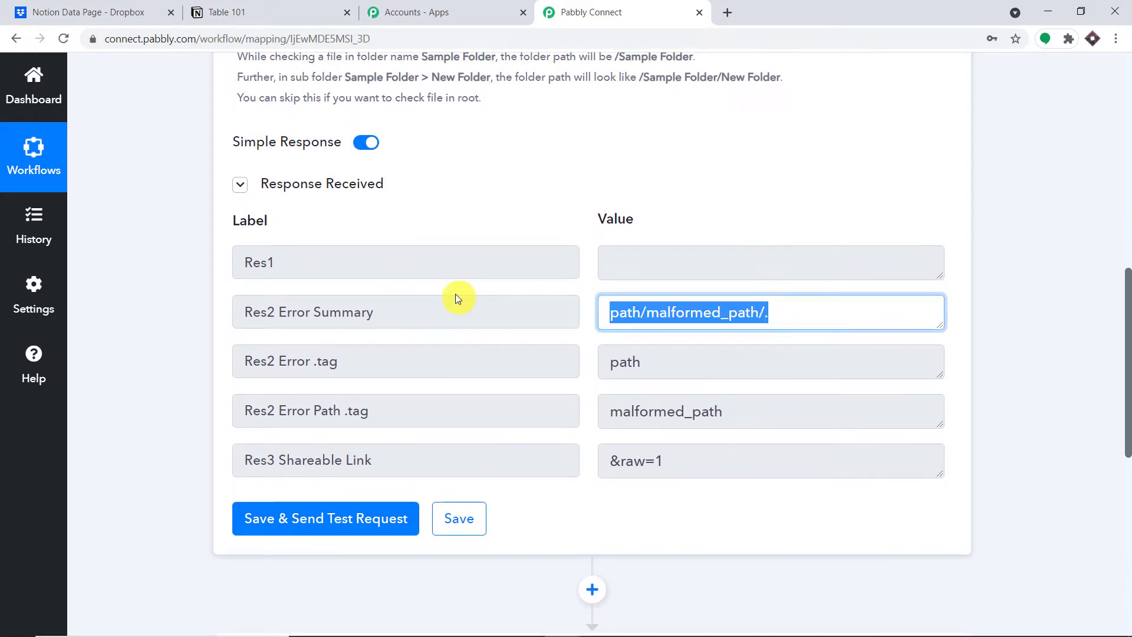
click(733, 412)
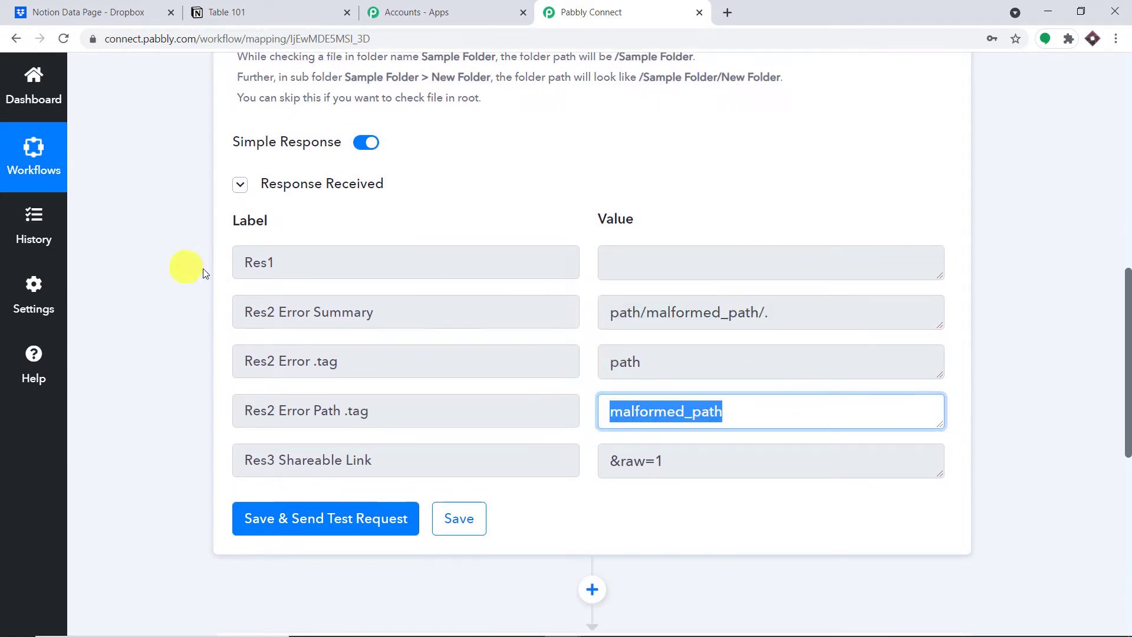
Upload Sunset.jpg from the Saved Pictures folder to the "Notion Data Page" folder in Dropbox.
click(106, 10)
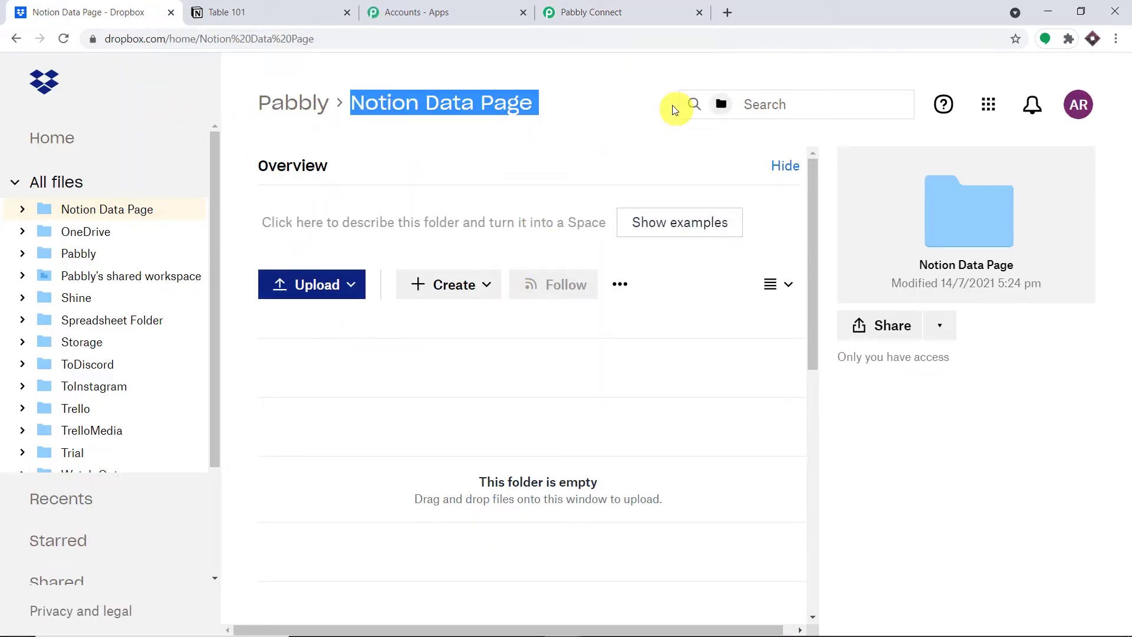
click(316, 285)
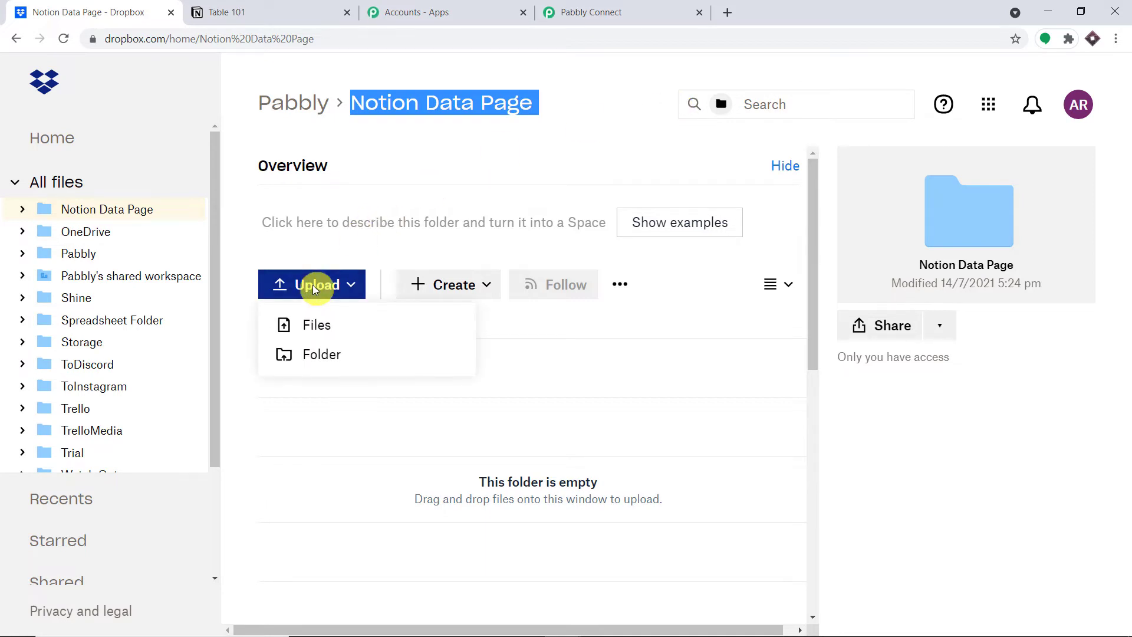
click(326, 334)
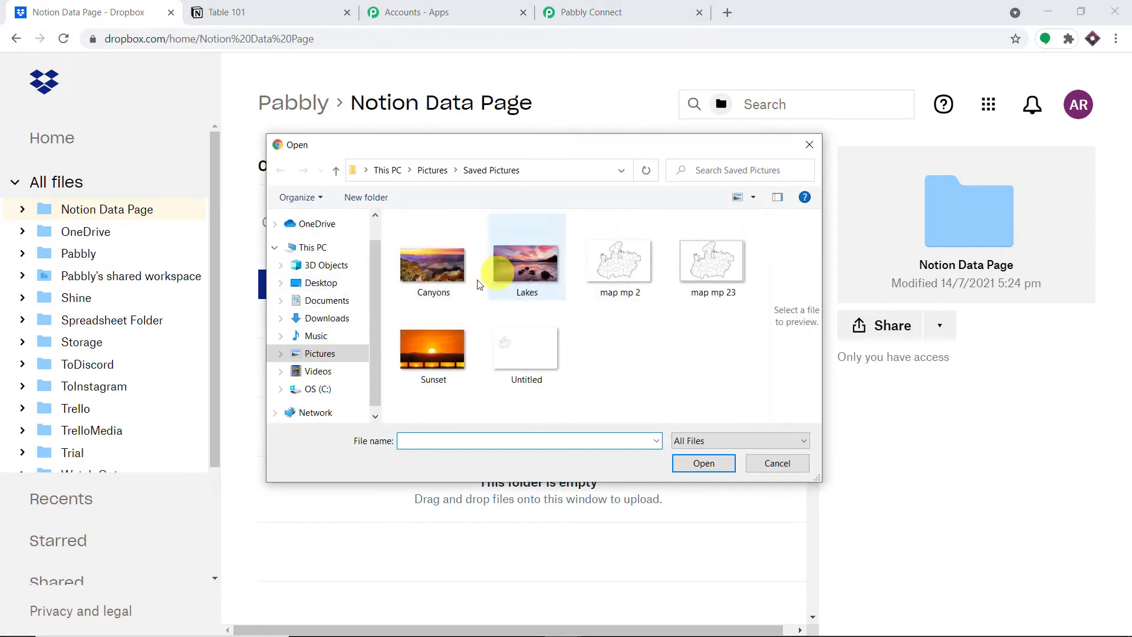
click(437, 356)
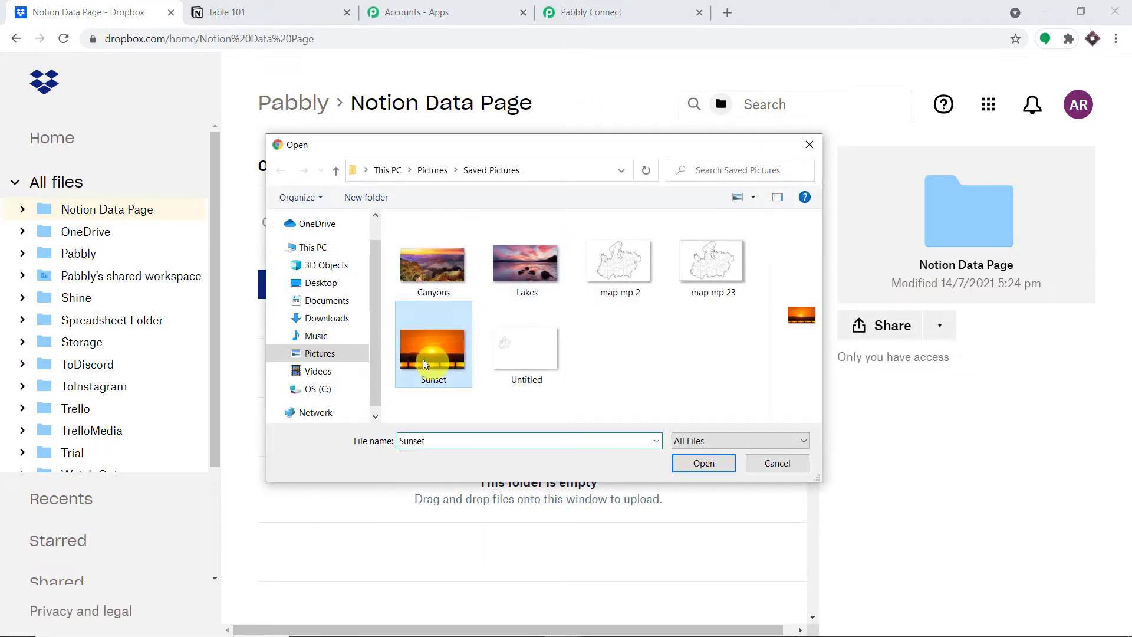
click(708, 464)
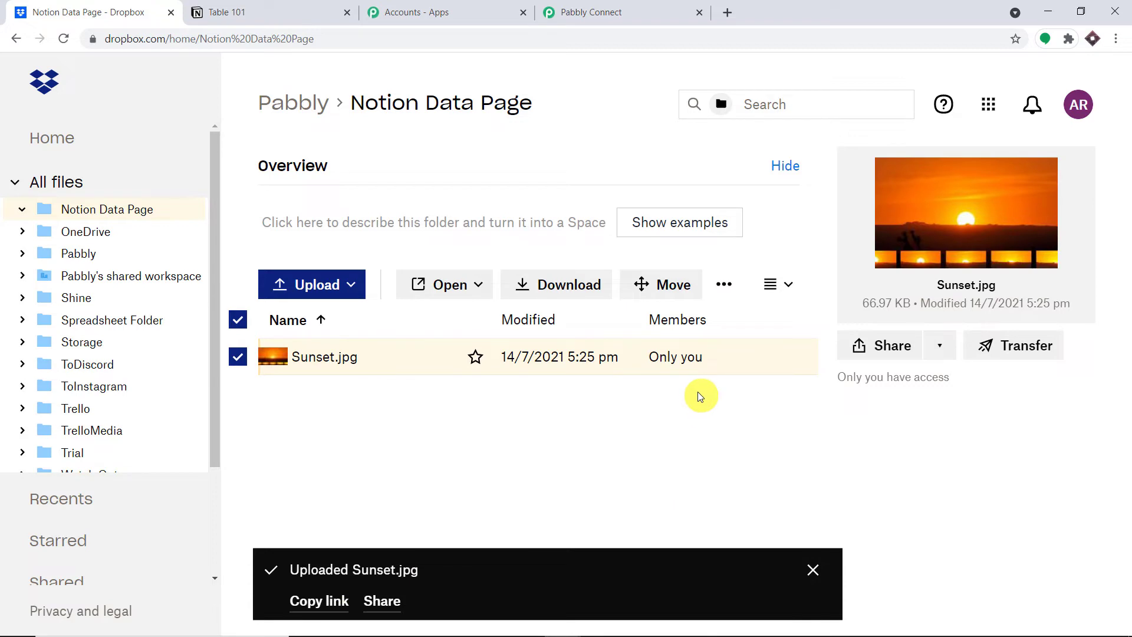
Switch back to Pabbly Connect, save the Dropbox trigger with another test request, and review the received file details.
click(622, 7)
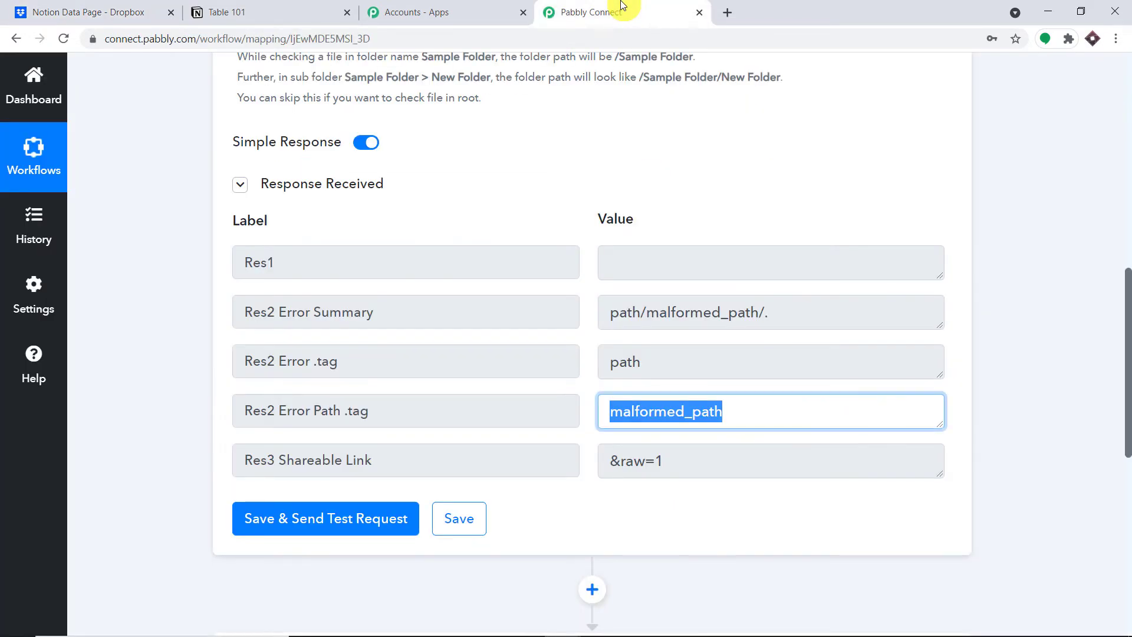
click(340, 511)
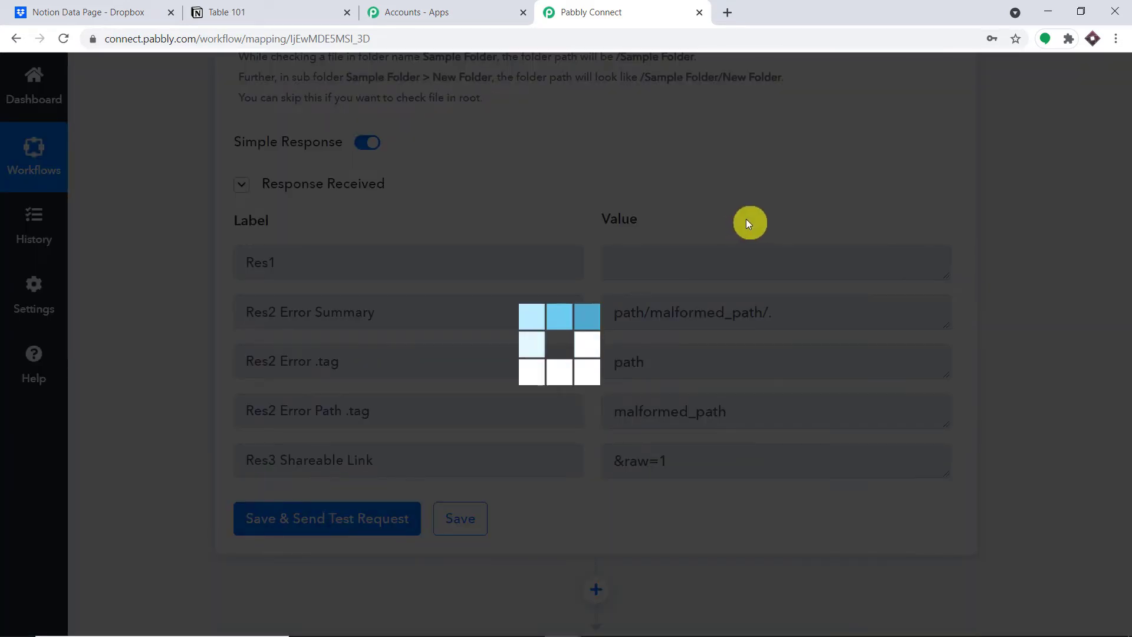
scroll(748, 222, down, 2)
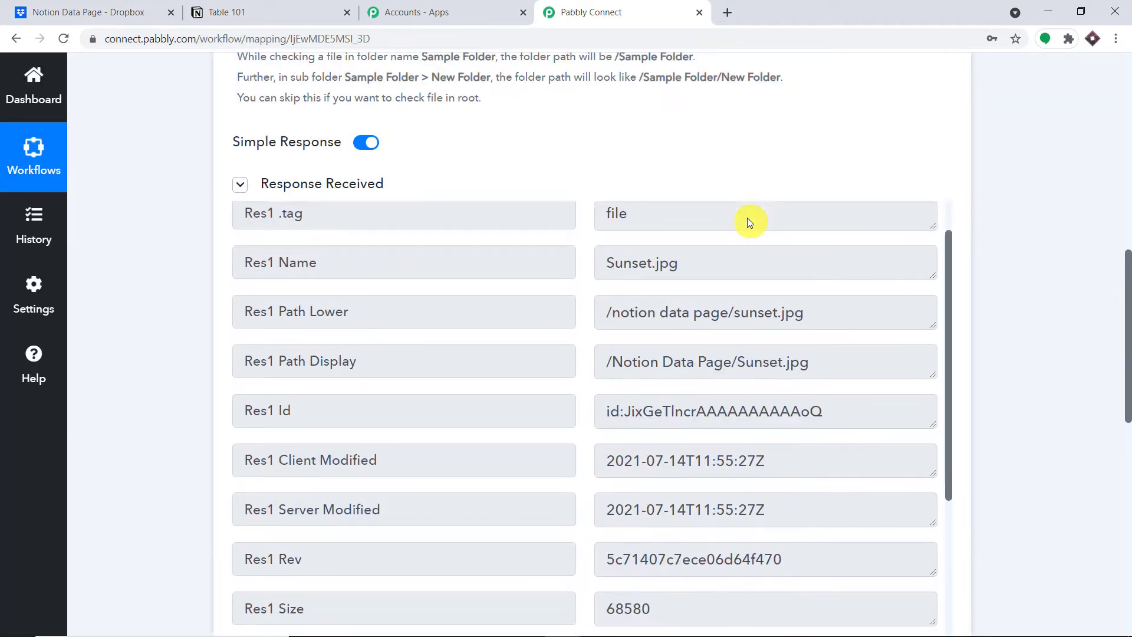
scroll(728, 247, up, 2)
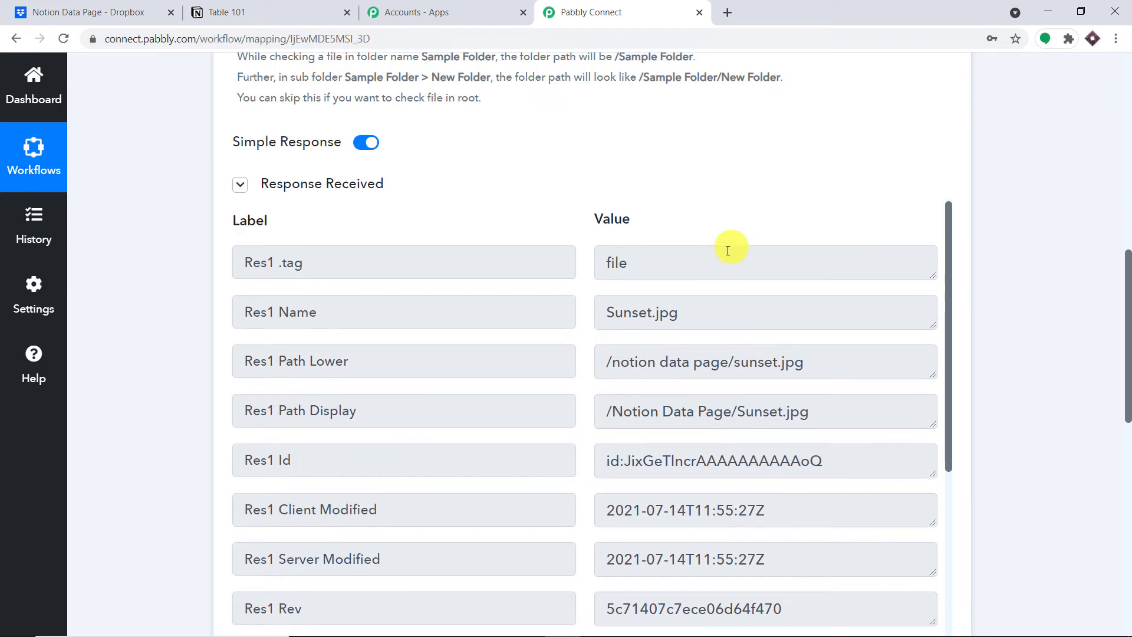
click(697, 319)
scroll(849, 344, down, 2)
drag(1123, 344, 1124, 408)
scroll(805, 215, down, 3)
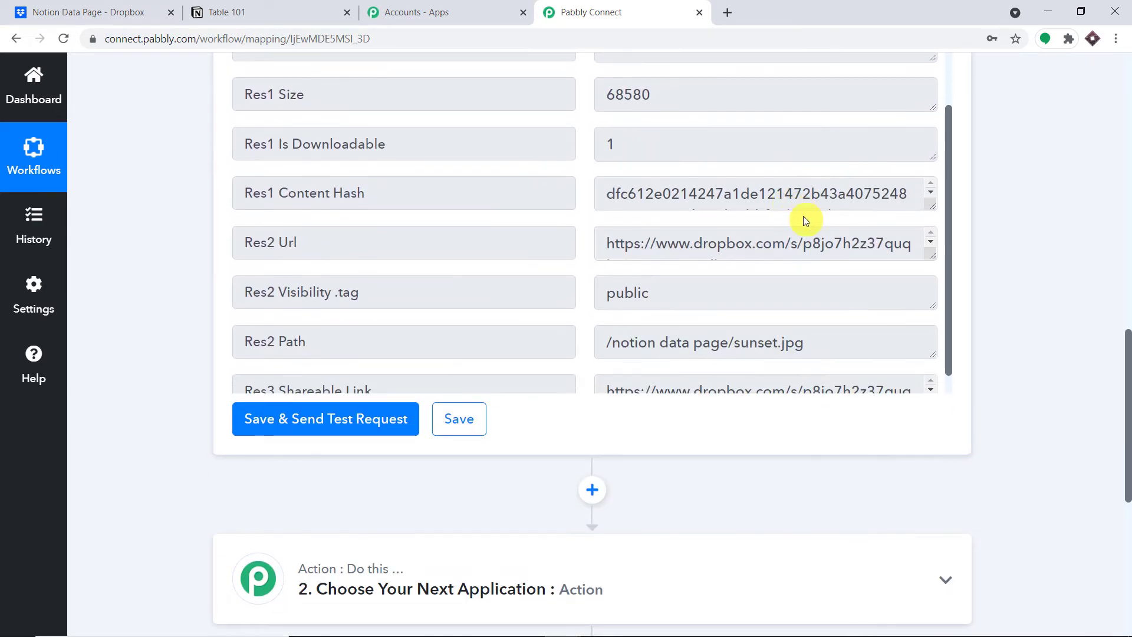
Copy the Res3 Shareable Link value, open it in a new browser tab to check the image, and look over the response again.
drag(608, 358, 938, 454)
scroll(750, 295, down, 1)
right_click(742, 308)
click(744, 308)
click(729, 12)
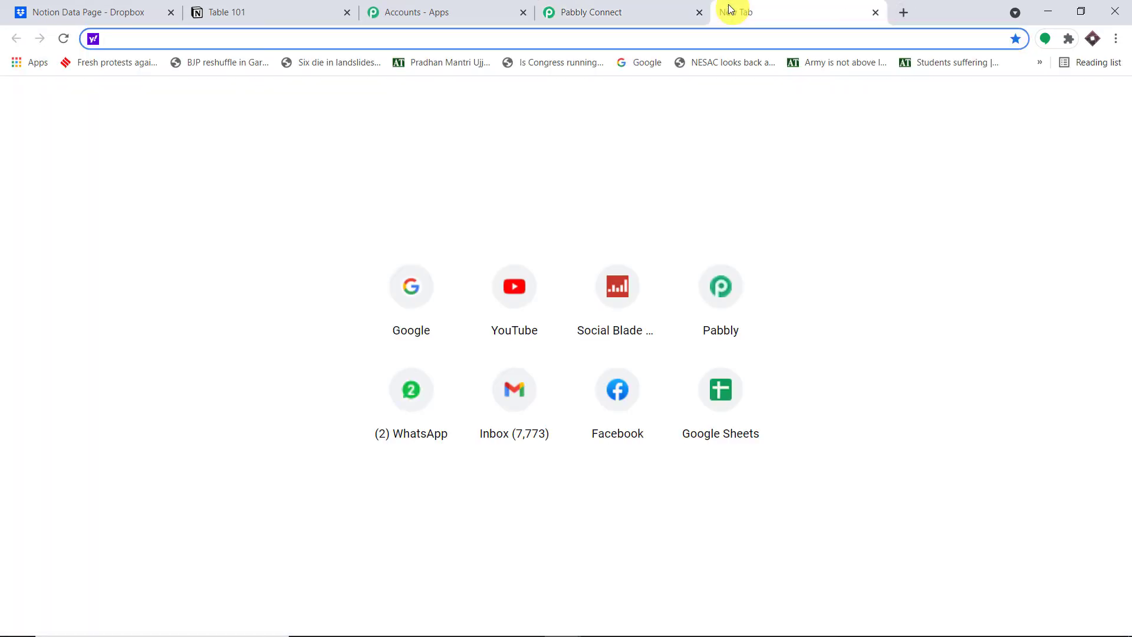
key(ctrl+v)
key(Return)
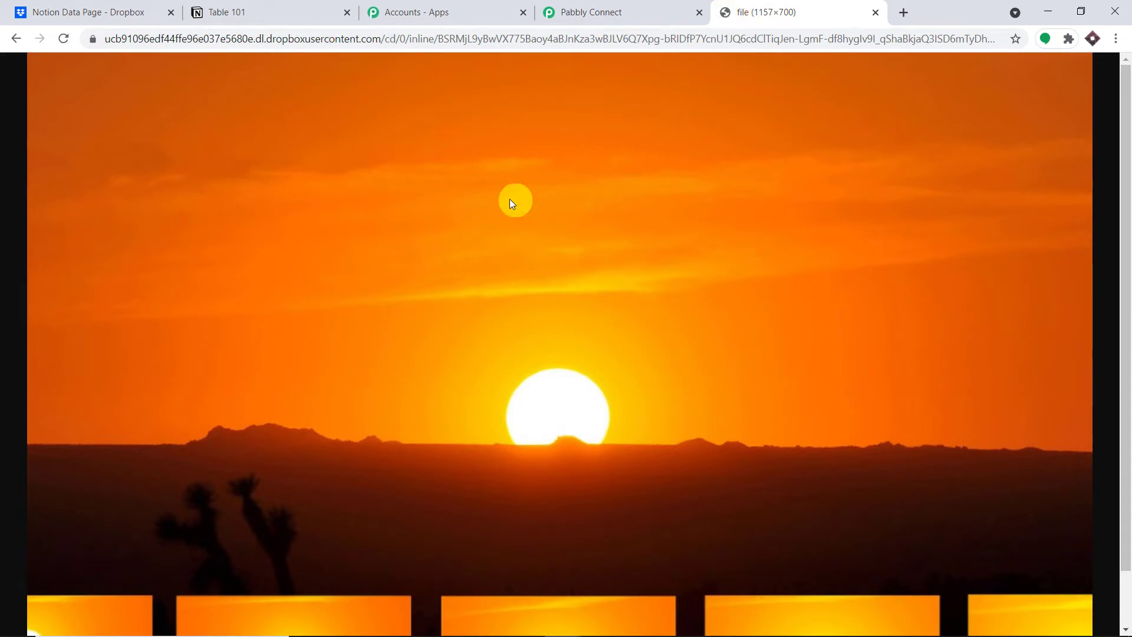
scroll(508, 218, down, 1)
scroll(499, 234, up, 1)
click(877, 12)
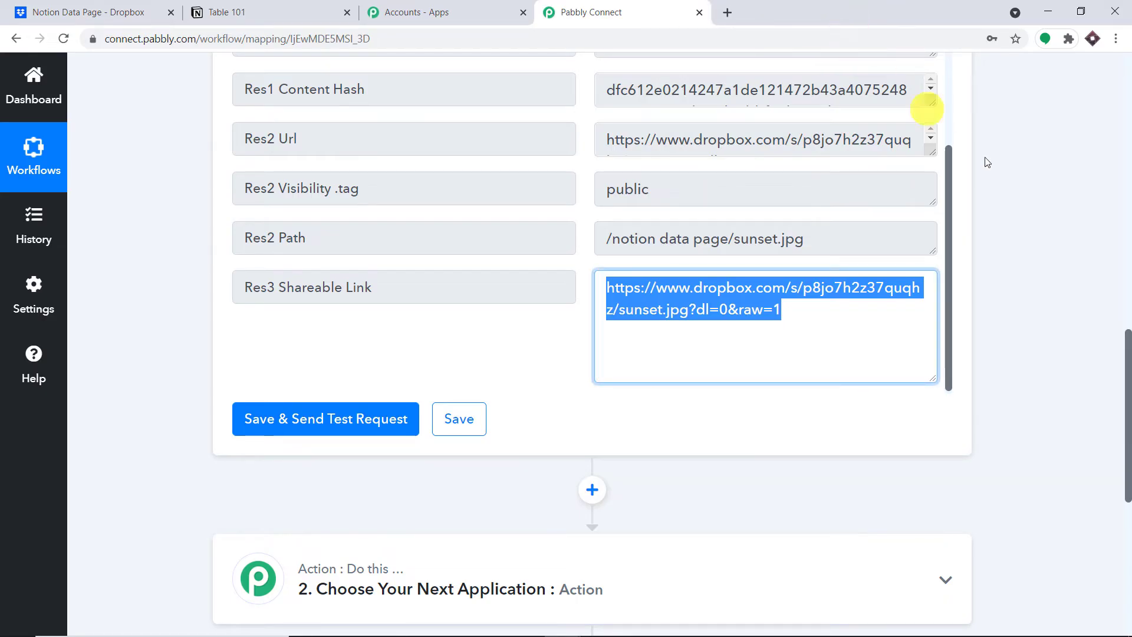
click(1046, 212)
scroll(710, 211, up, 4)
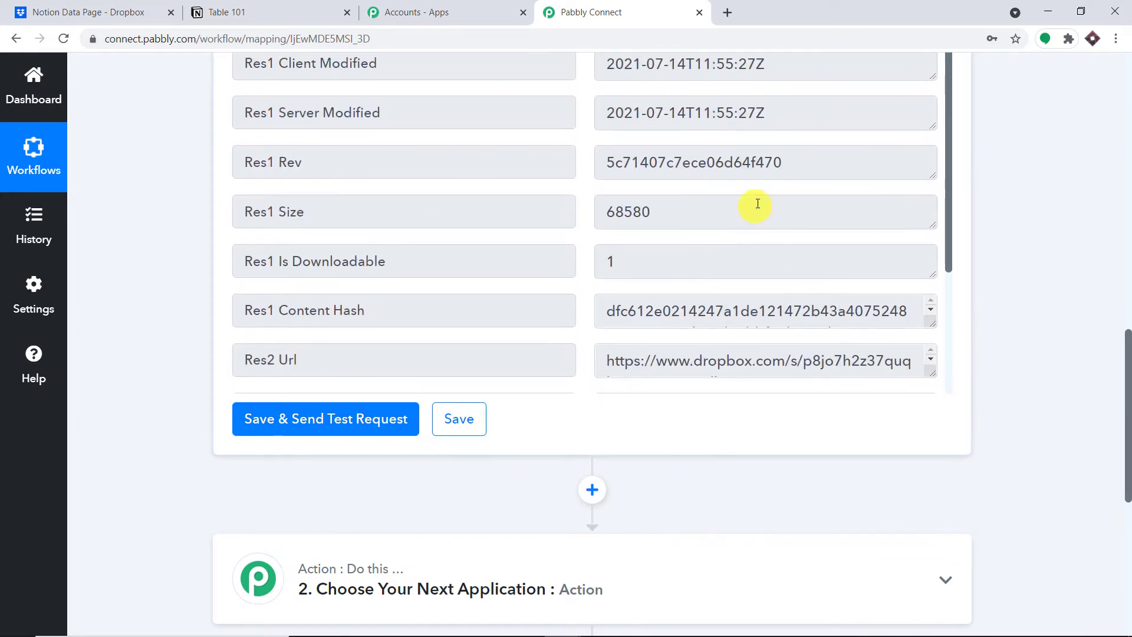
scroll(758, 204, down, 4)
Set the workflow's second step to the Notion app with the Create Page action event.
drag(1127, 405, 1128, 510)
click(483, 217)
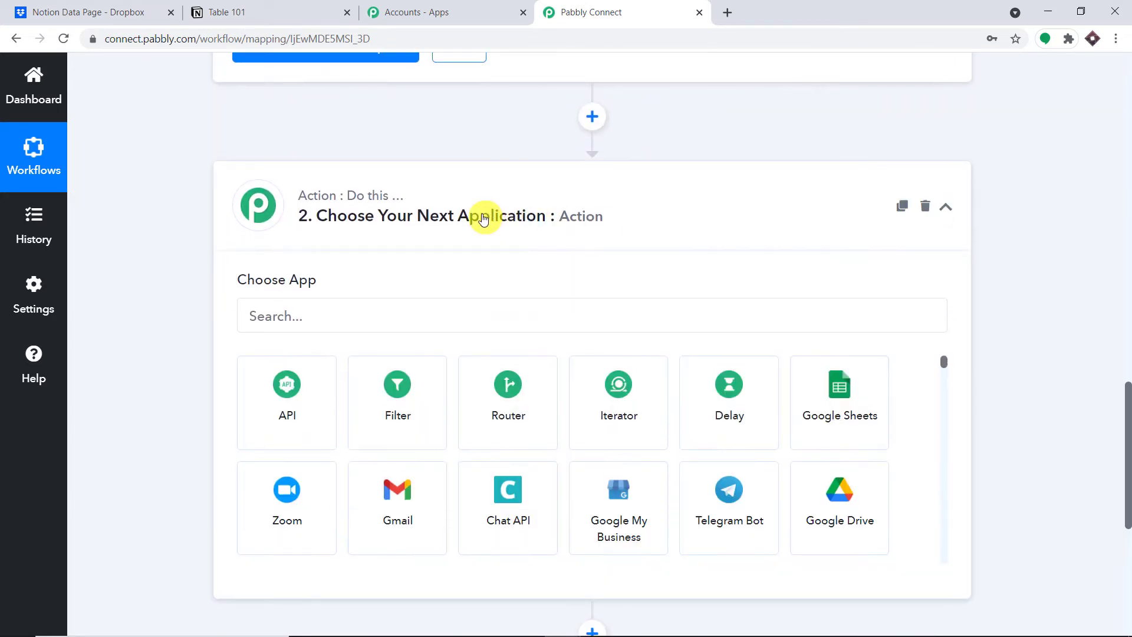
click(321, 315)
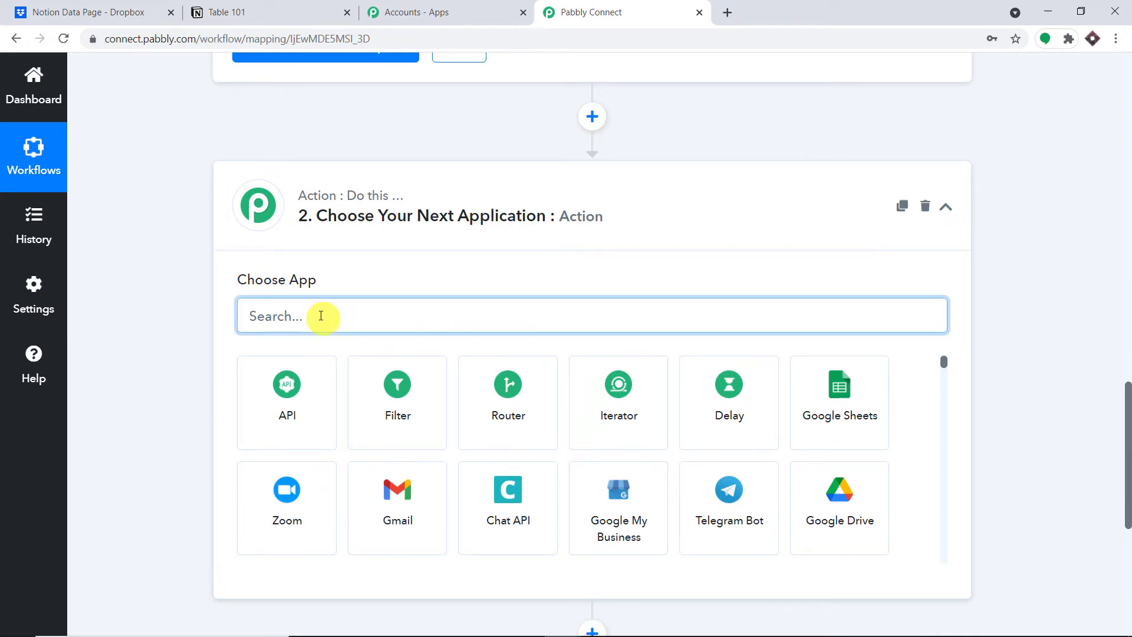
text(notion)
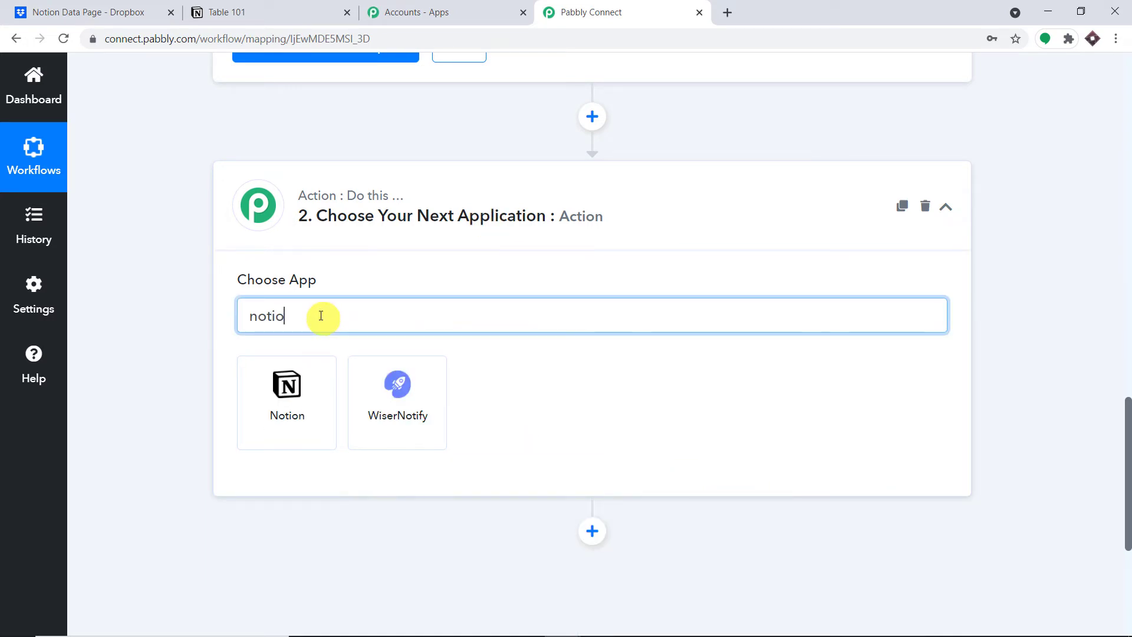
click(257, 394)
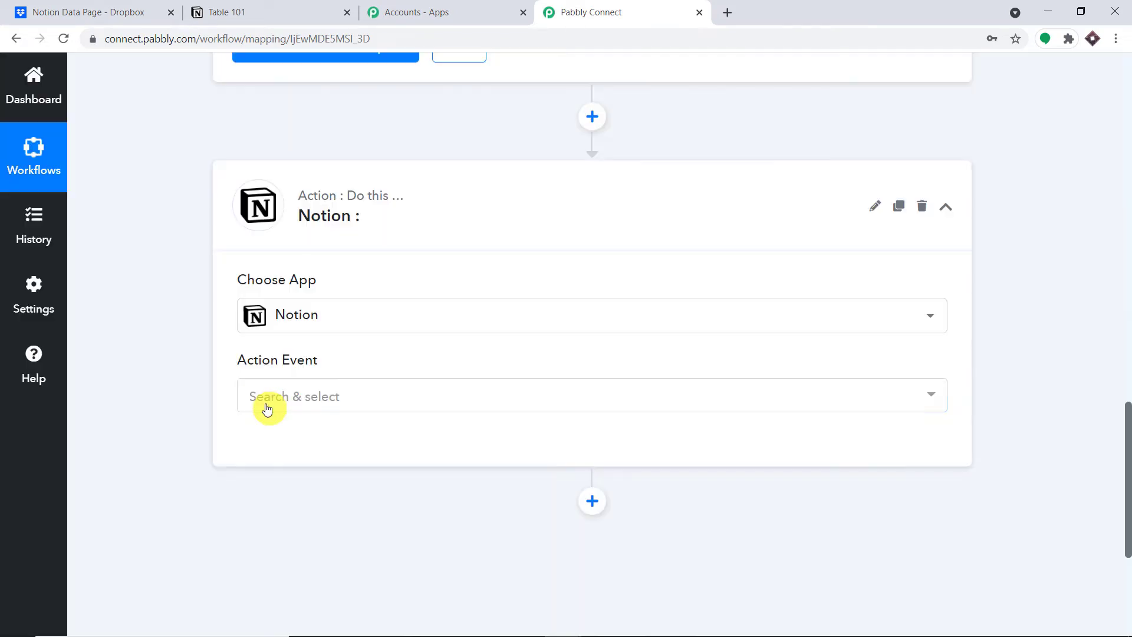
click(390, 403)
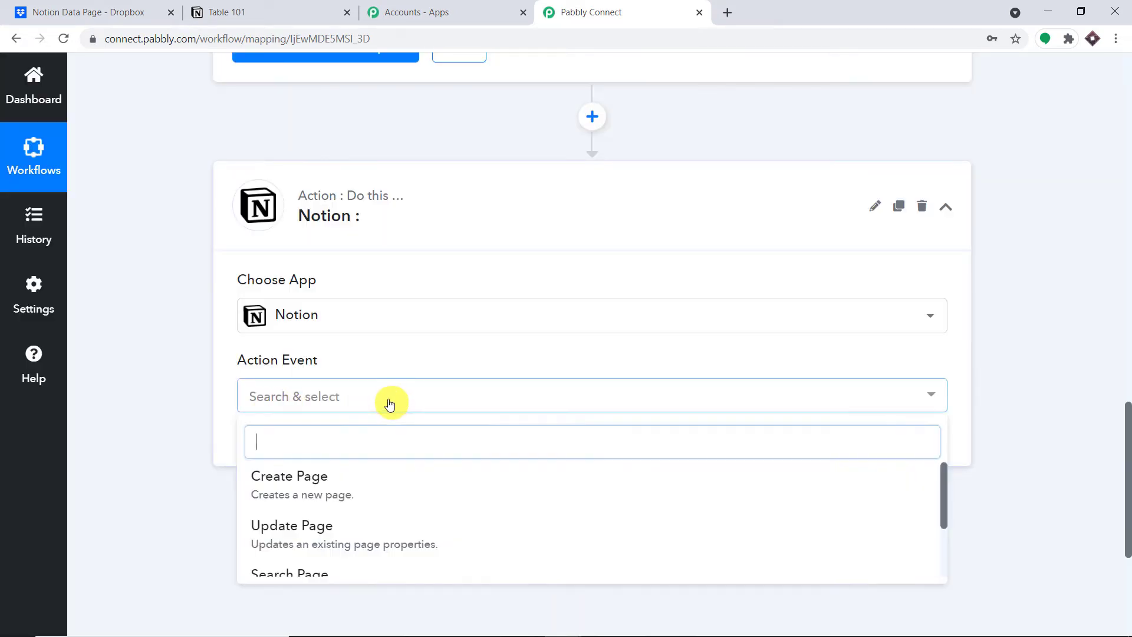
click(313, 496)
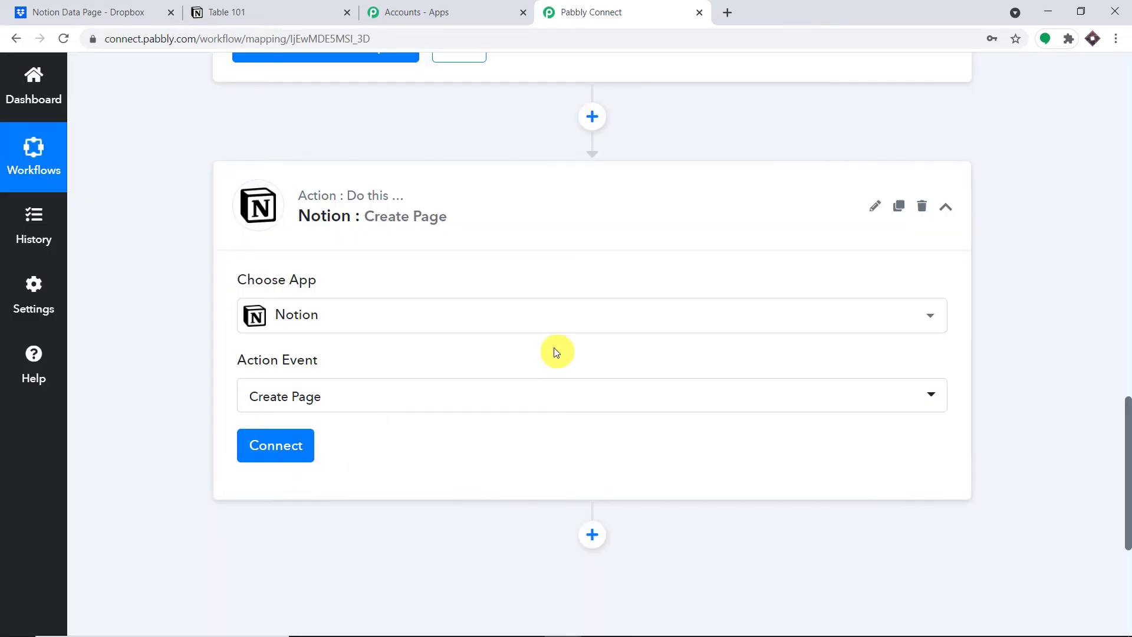
Start adding a new Notion connection for the action and read its integration token instructions.
click(286, 444)
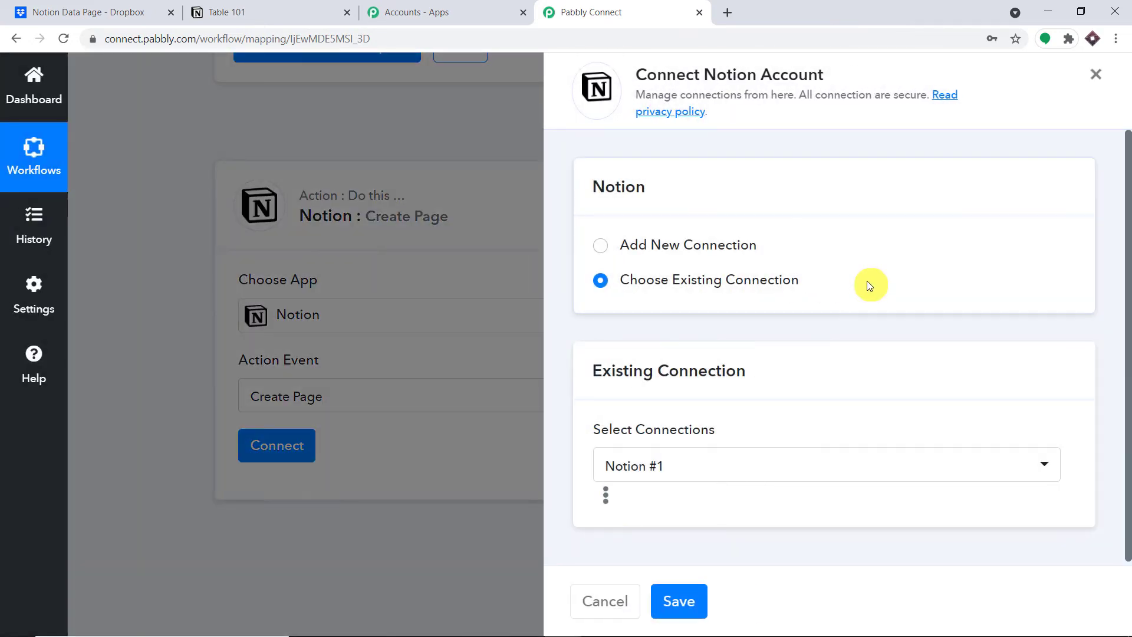
click(632, 246)
scroll(708, 336, down, 3)
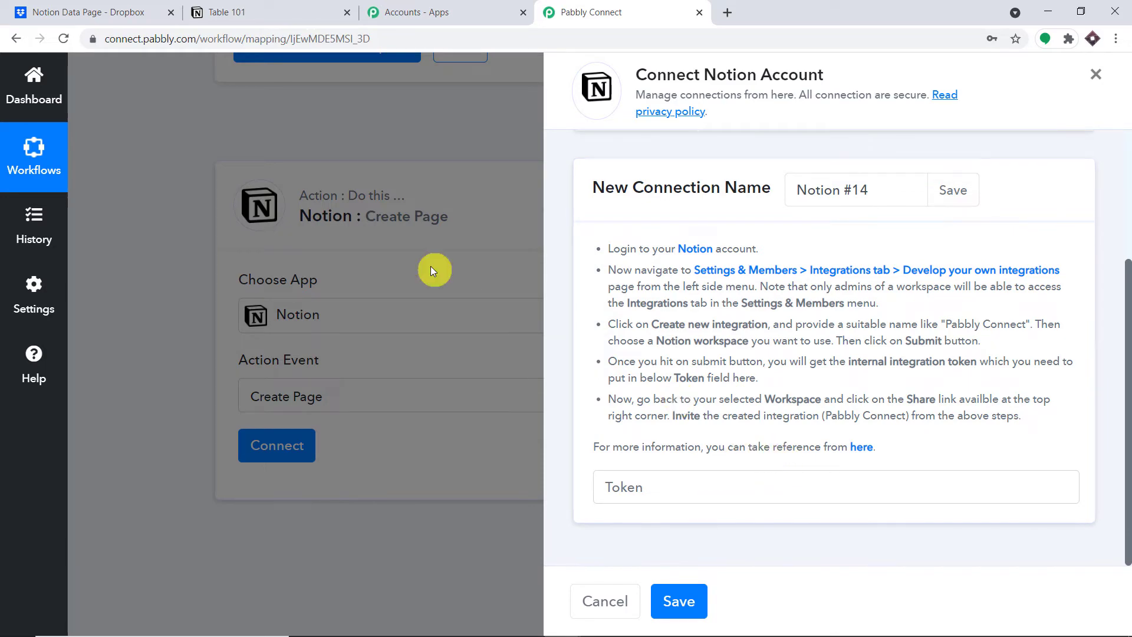
Switch to Notion, close the open Lakes.jpg entry, and create a new workspace page titled "Dropbox Data 101".
click(227, 12)
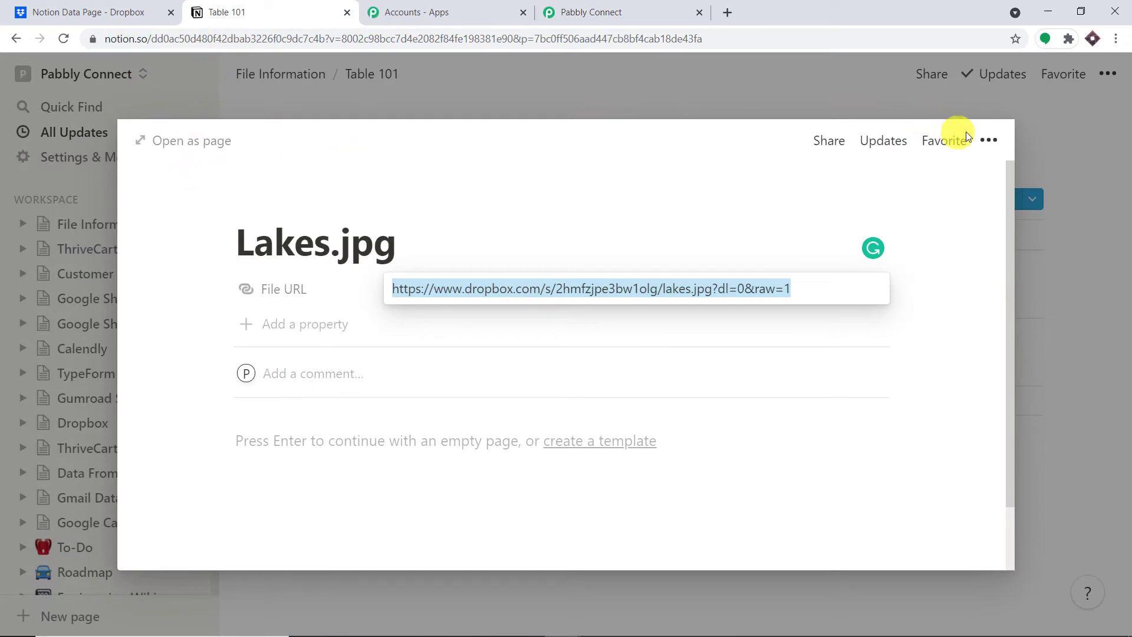
click(1084, 120)
click(434, 92)
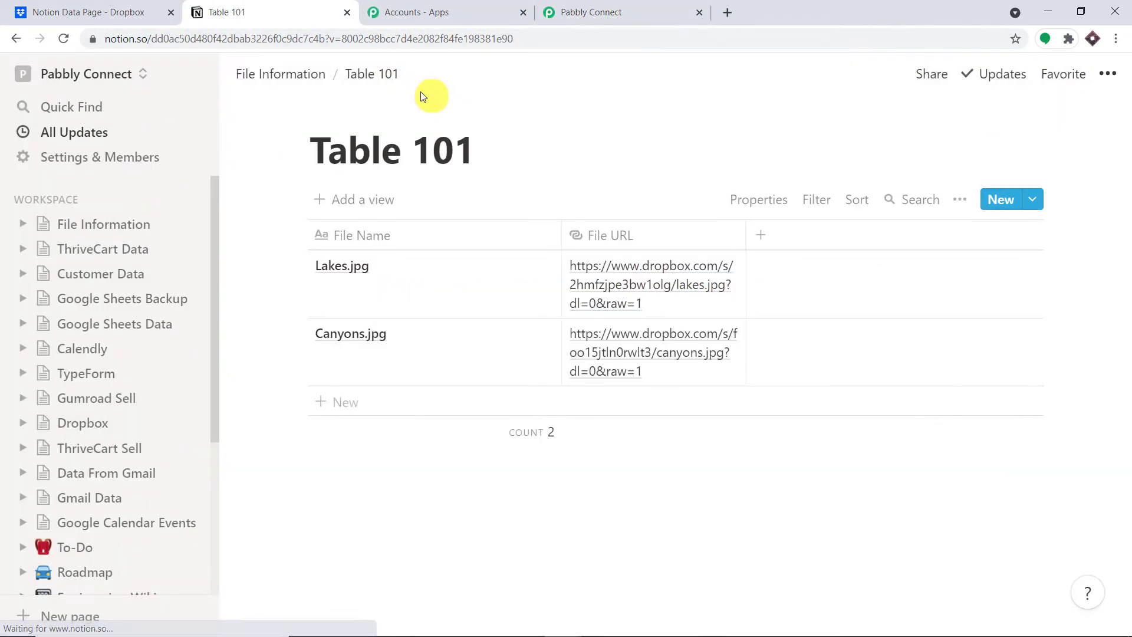
click(197, 203)
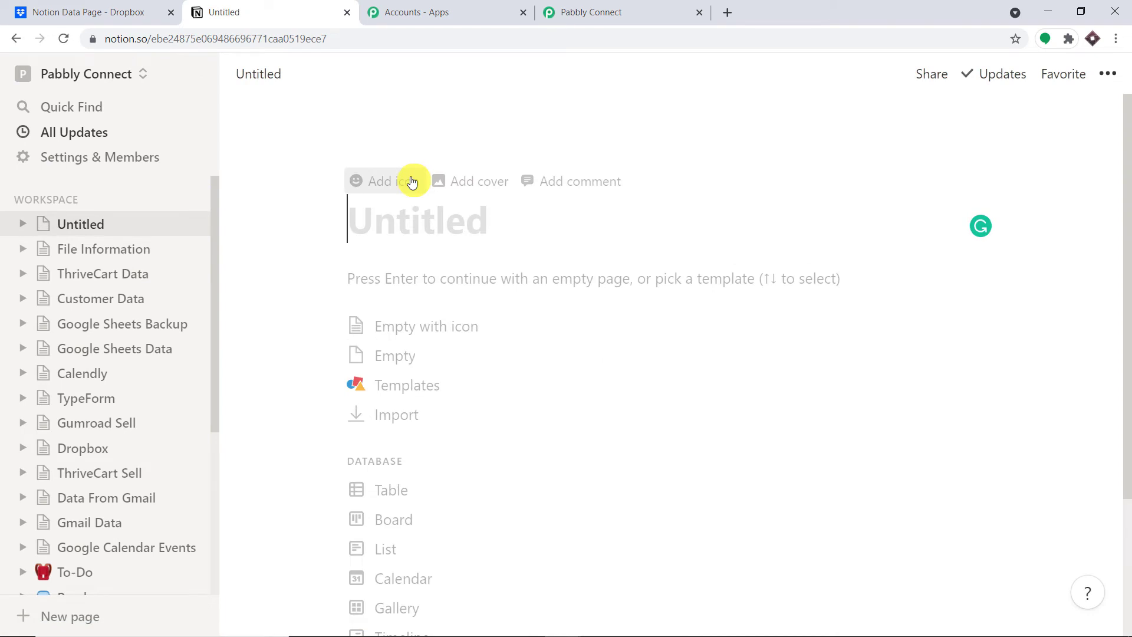
text(Drop)
text(box D)
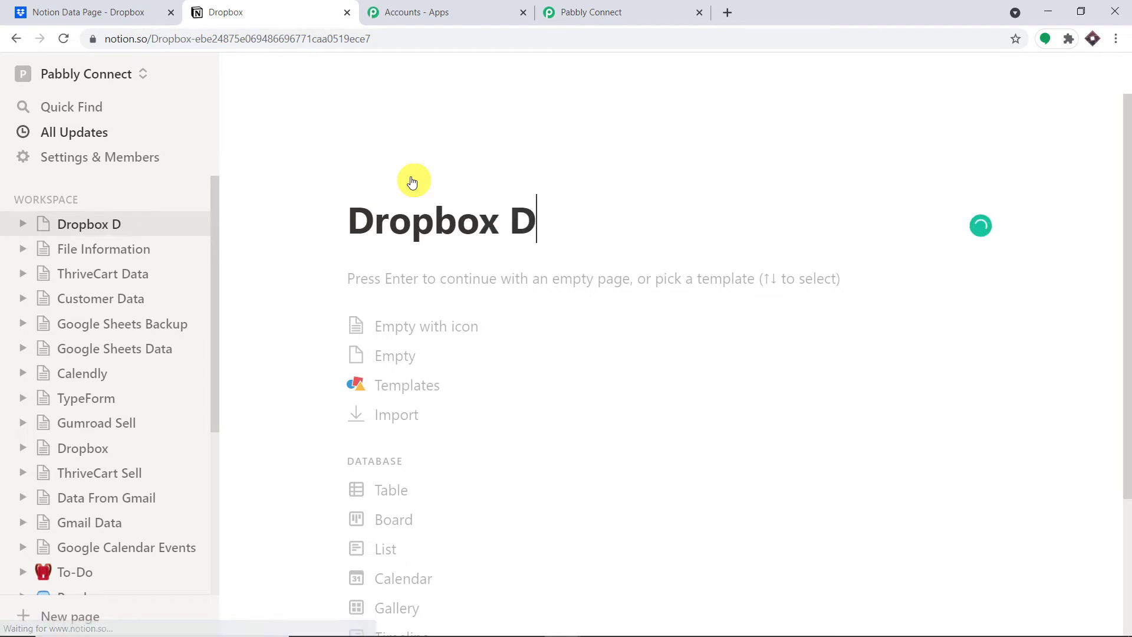
text(ata 101)
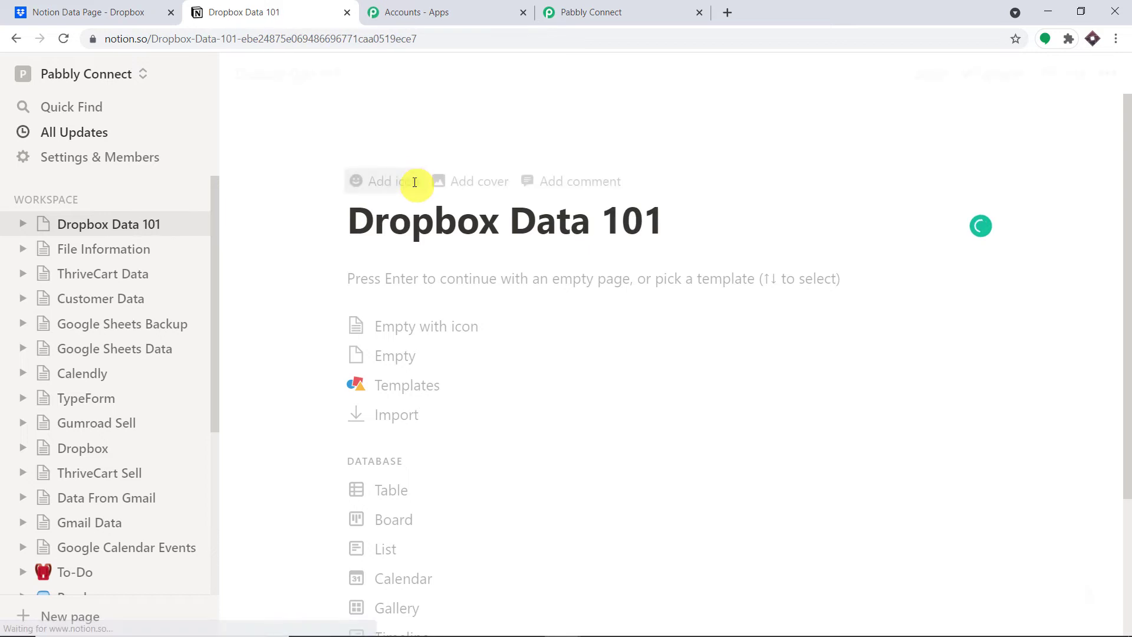
Insert an inline table into the "Dropbox Data 101" page and title it "Table 101".
click(405, 279)
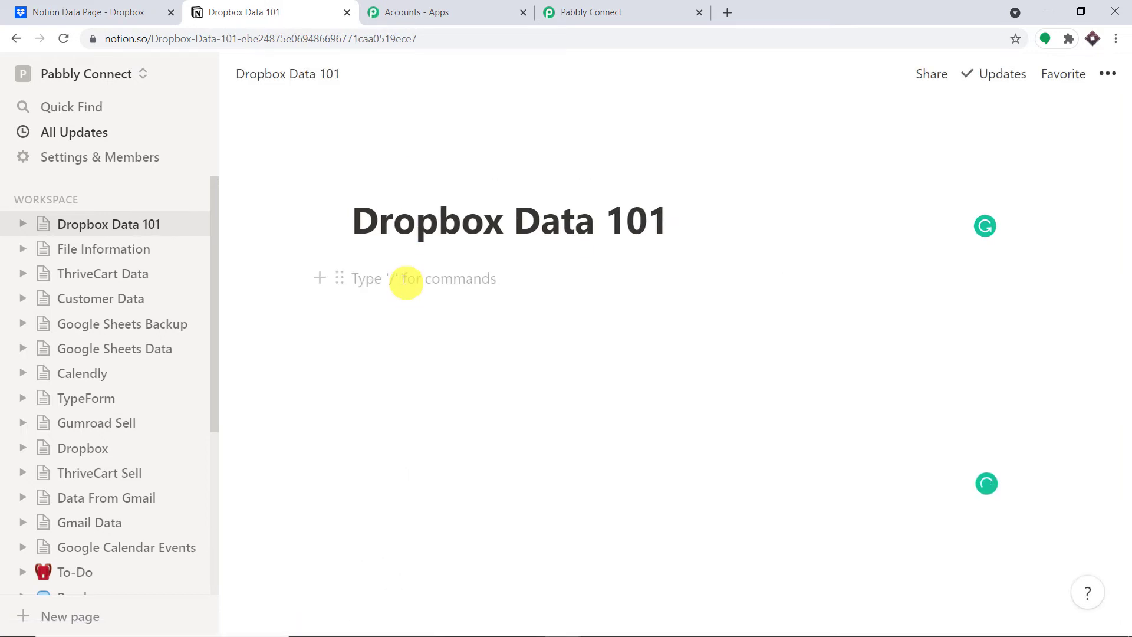
text(/t)
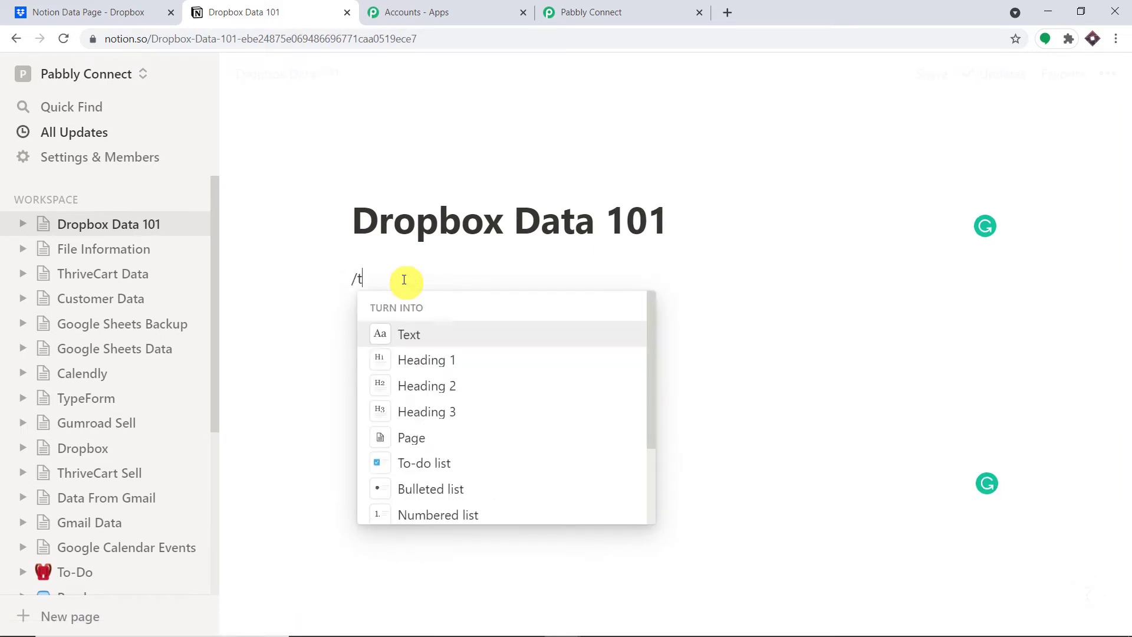
text(able)
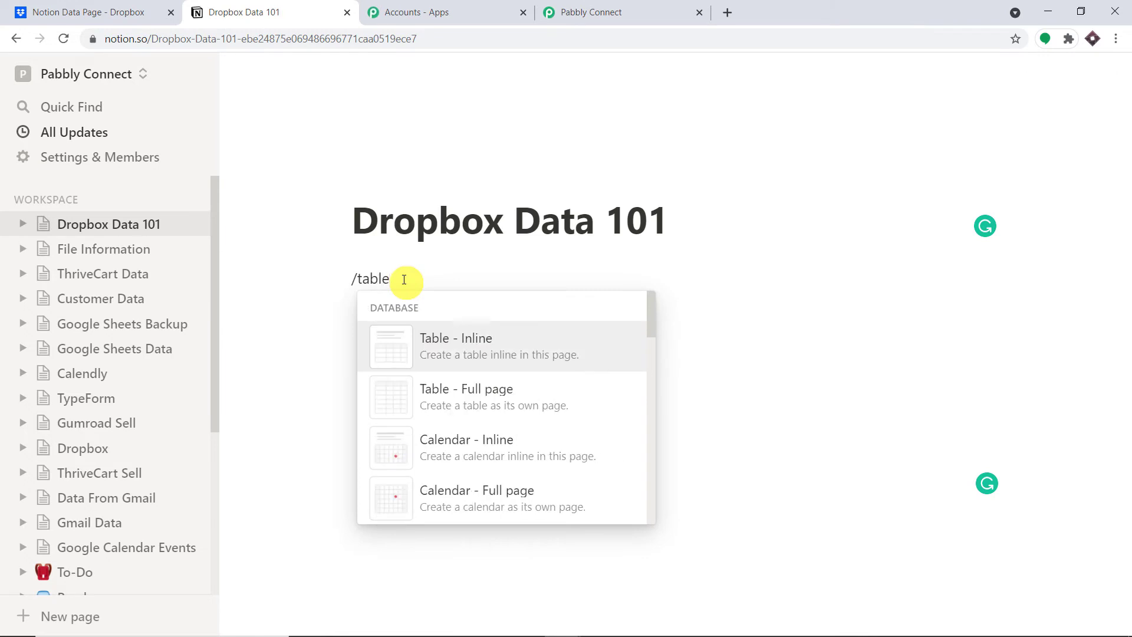
click(463, 361)
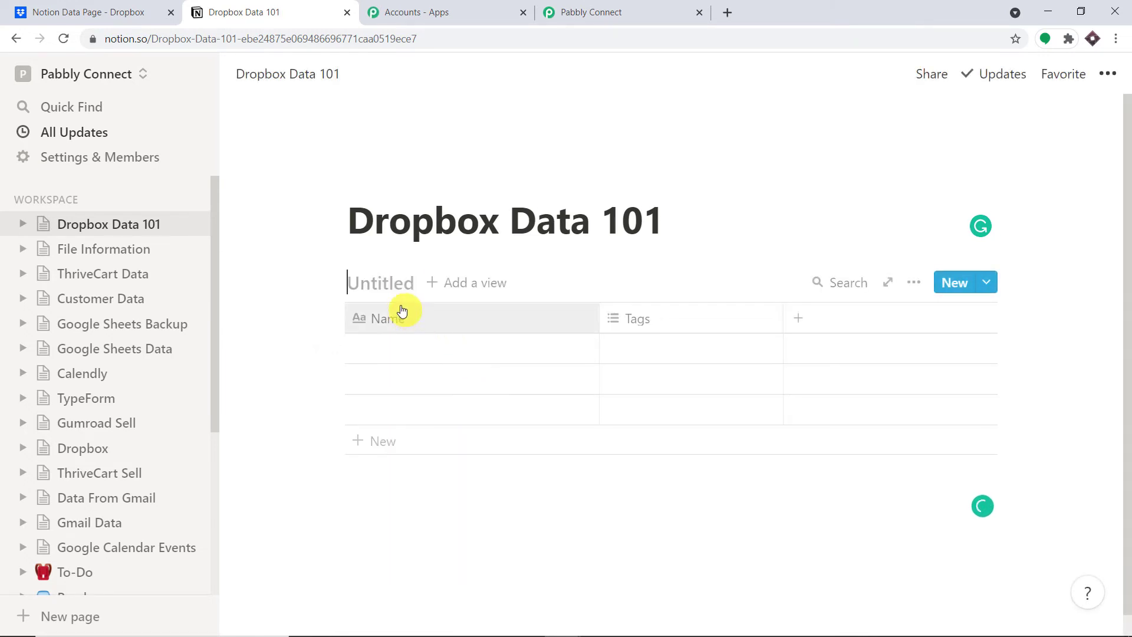
click(396, 286)
text(Table 101)
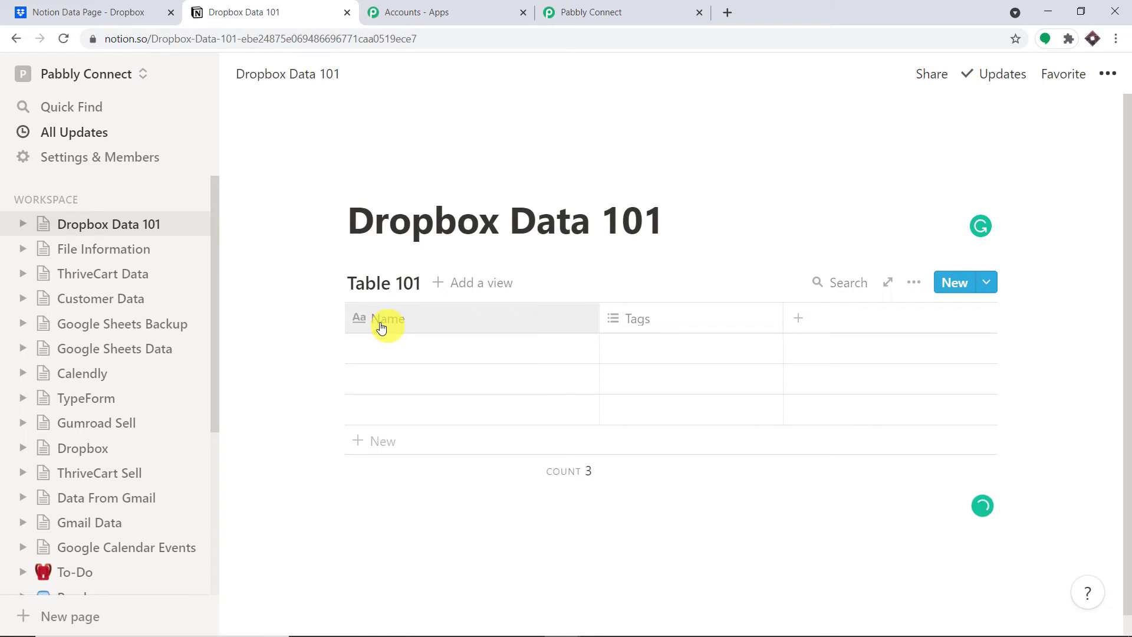
Rename Table 101's Tags column to "File URL" and change its property type to URL.
click(646, 323)
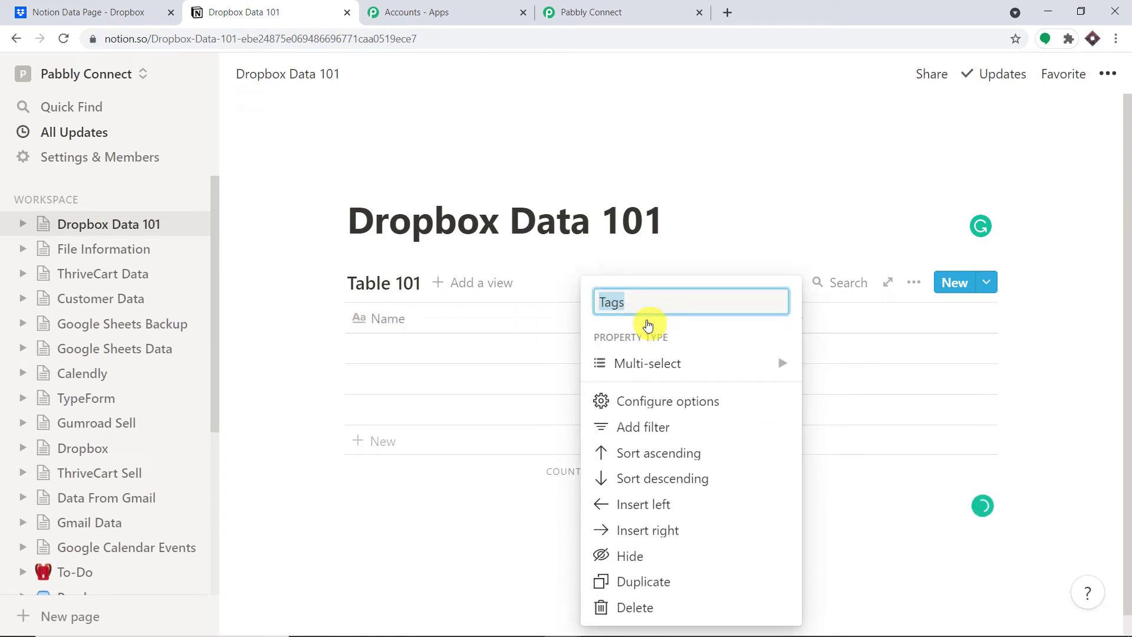
key(BackSpace)
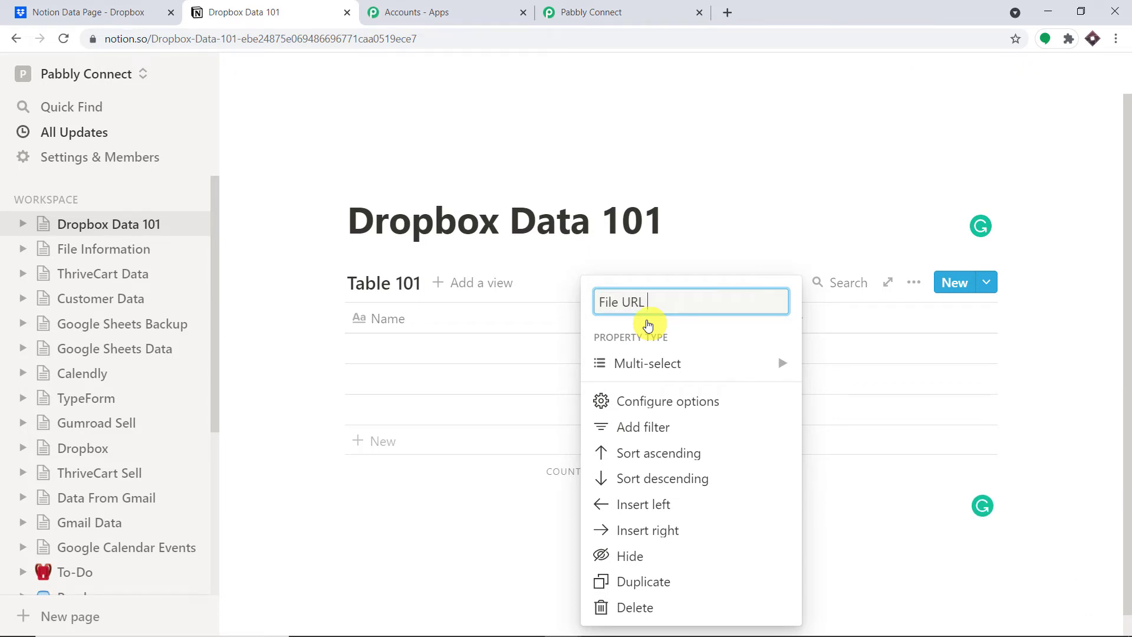
text(File URL)
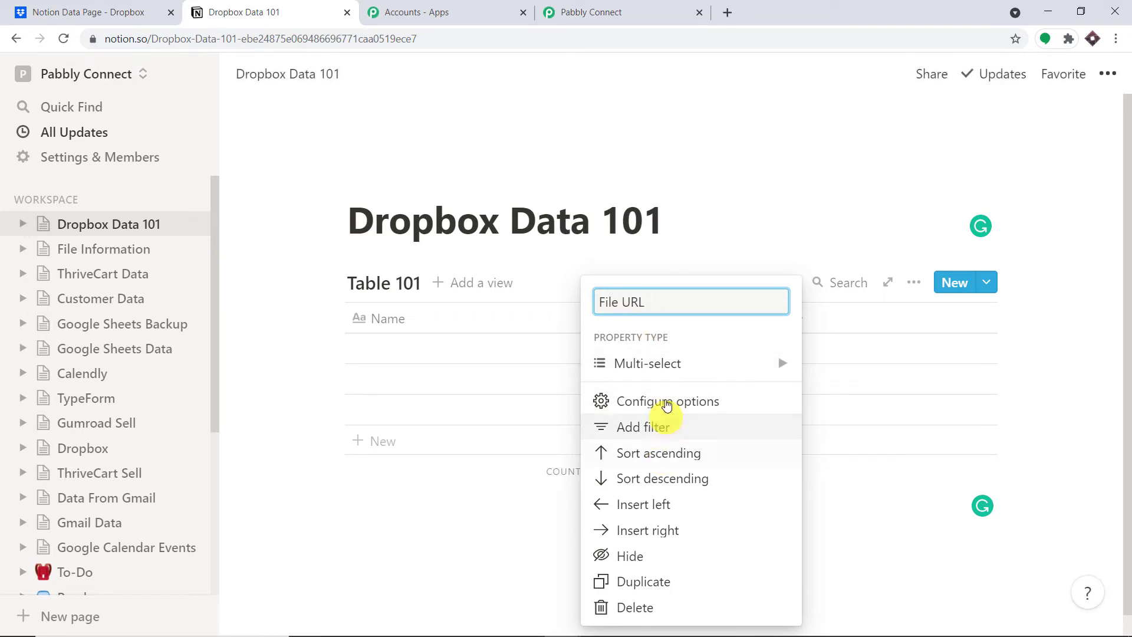
mouse_move(683, 375)
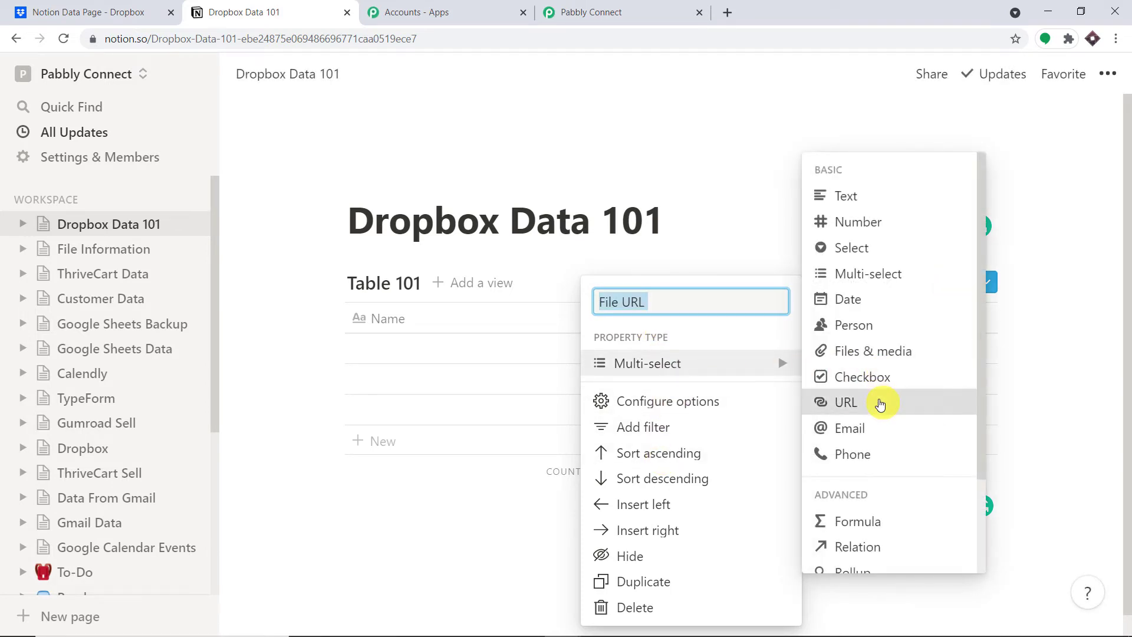
click(881, 404)
click(846, 142)
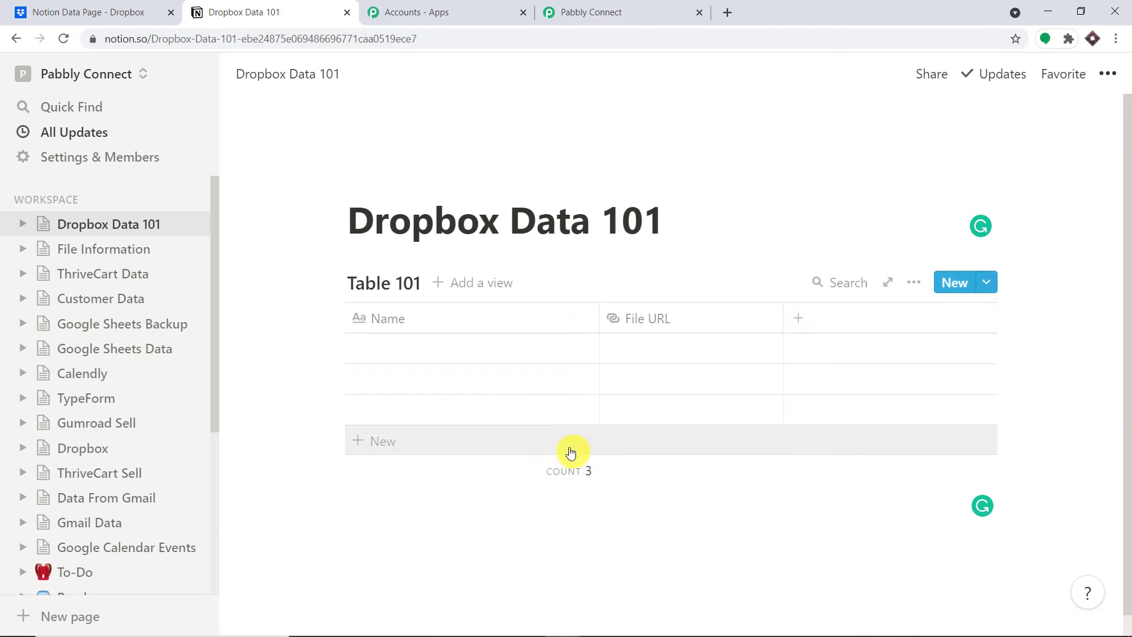
Open Notion's developer page for building your own integrations from the workspace's integration settings.
click(62, 158)
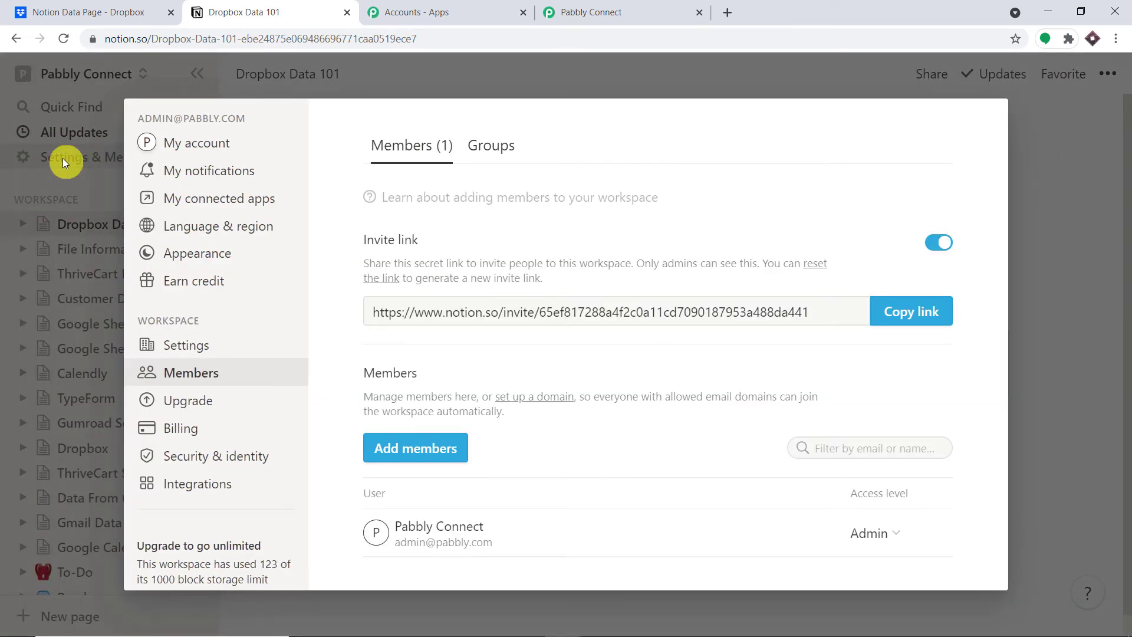
click(207, 485)
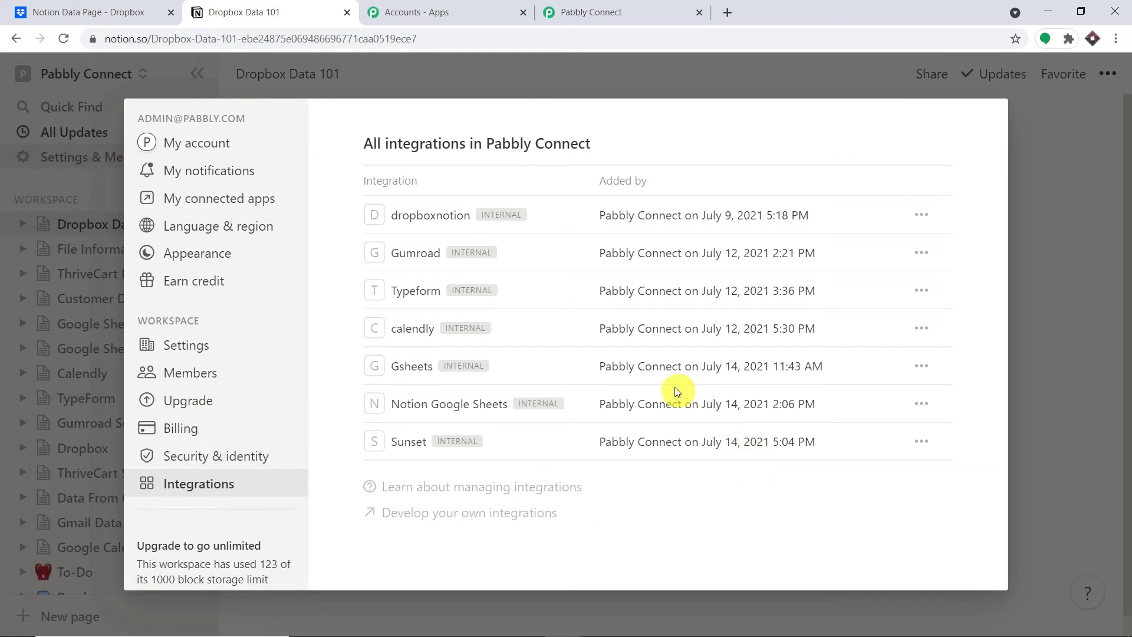
click(440, 518)
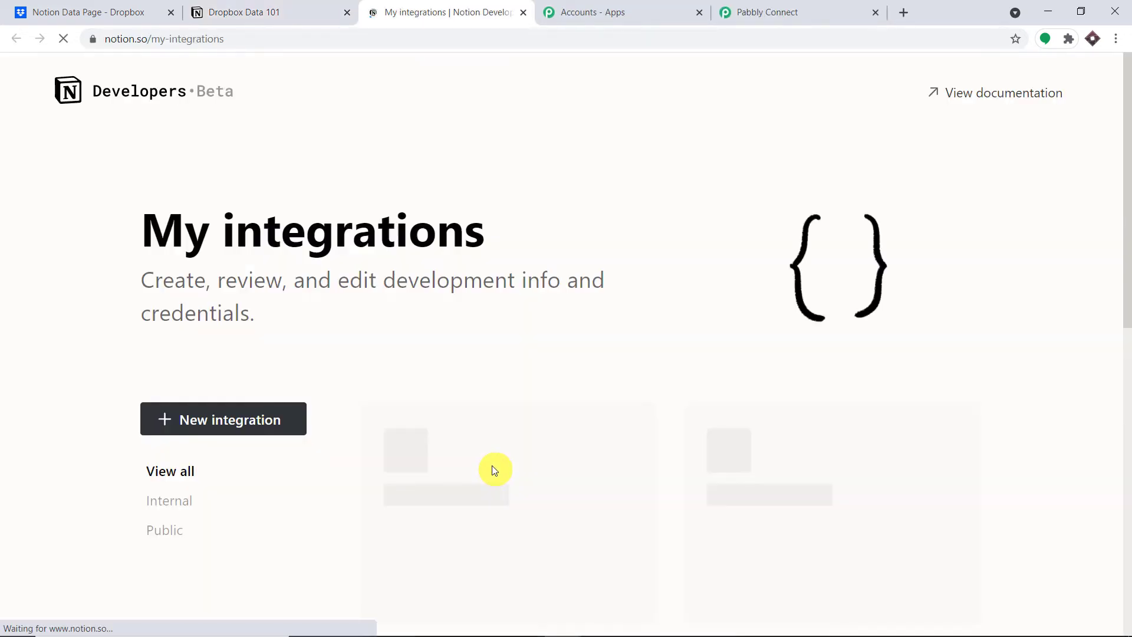
Create and submit a new Notion integration named "Dropbox to Notion".
scroll(554, 407, down, 15)
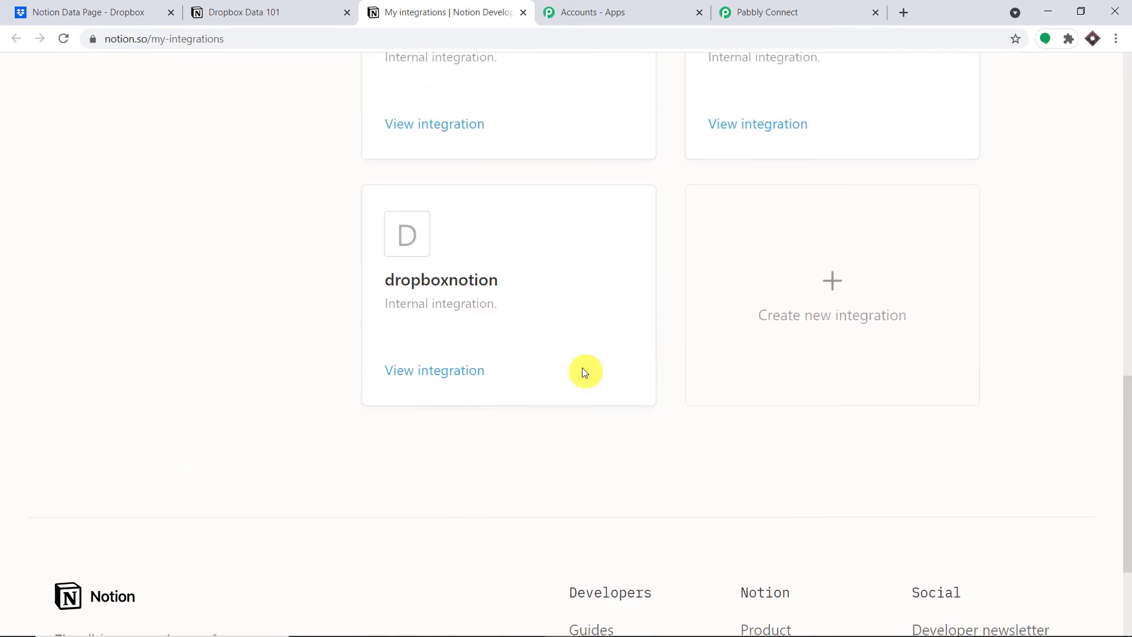
click(820, 194)
scroll(530, 278, down, 5)
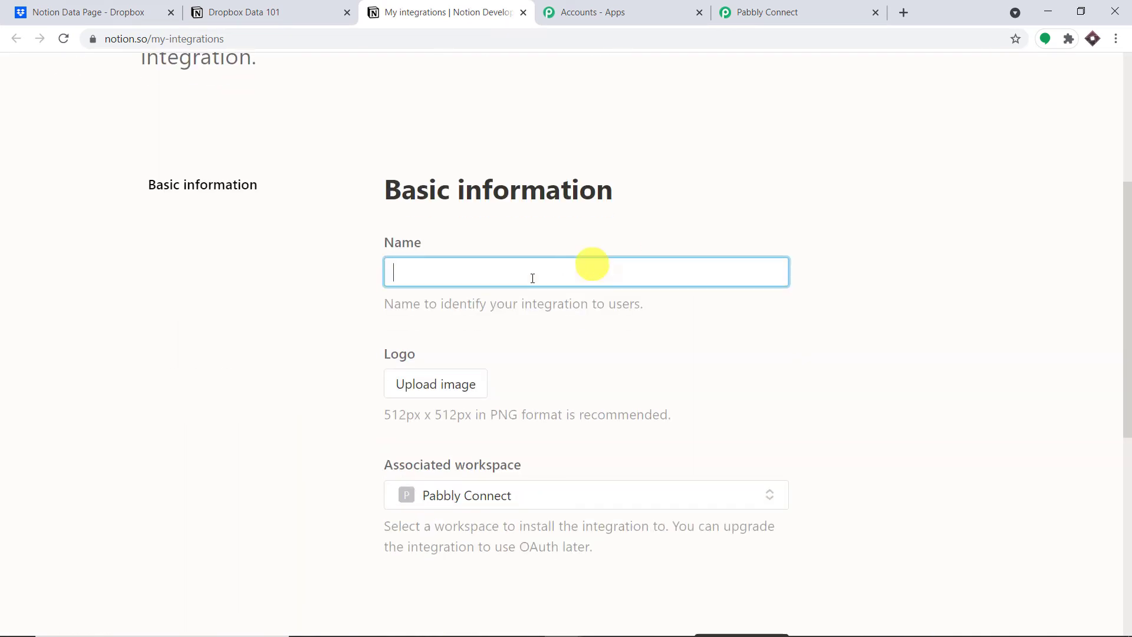
click(470, 282)
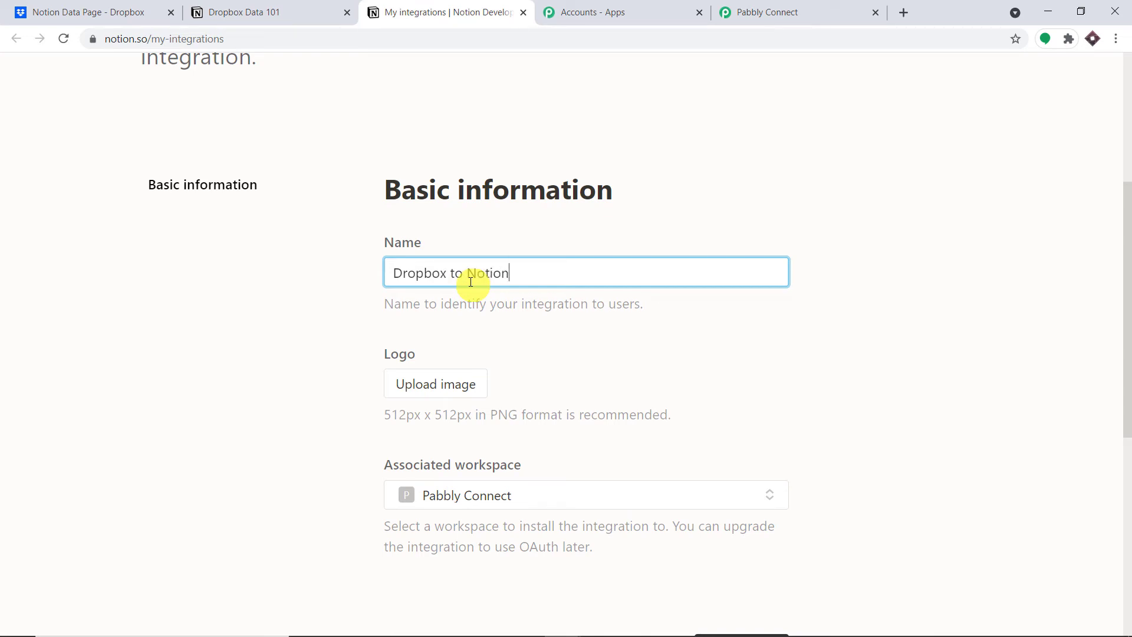
scroll(544, 257, down, 4)
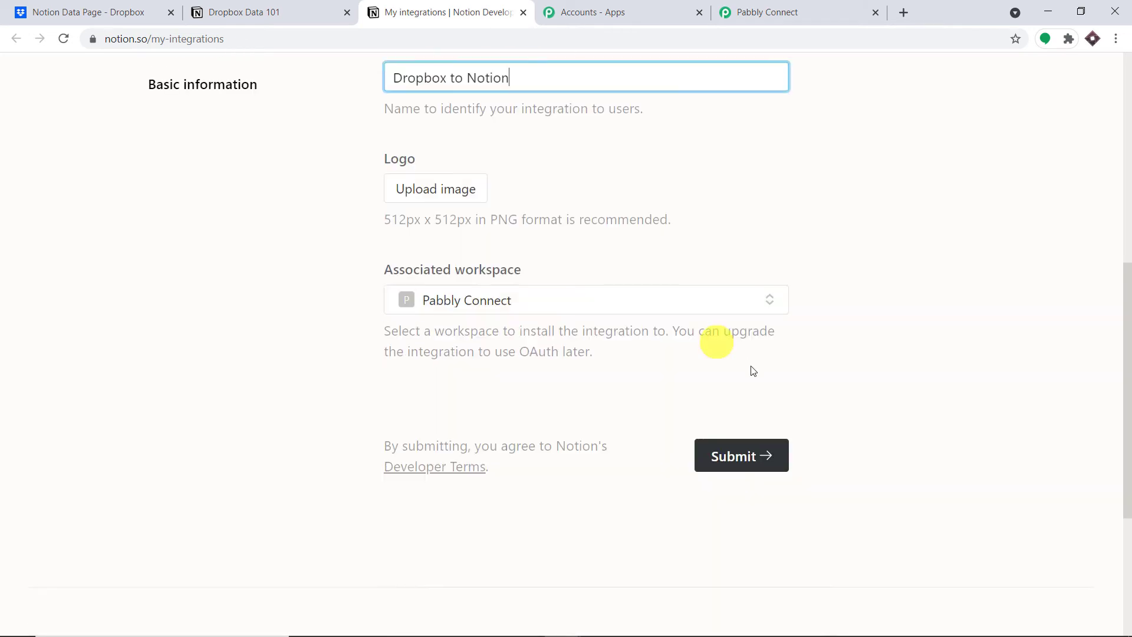
click(742, 433)
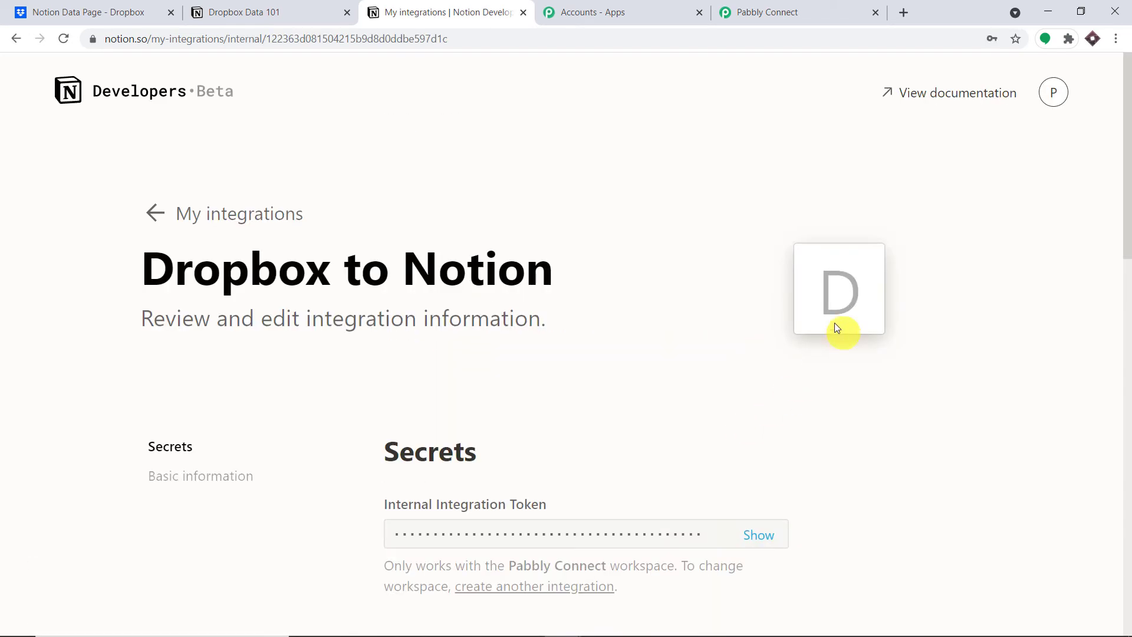
Reveal and copy the new integration's internal token, then paste it into the Token field of Pabbly Connect's new Notion connection.
scroll(680, 240, down, 3)
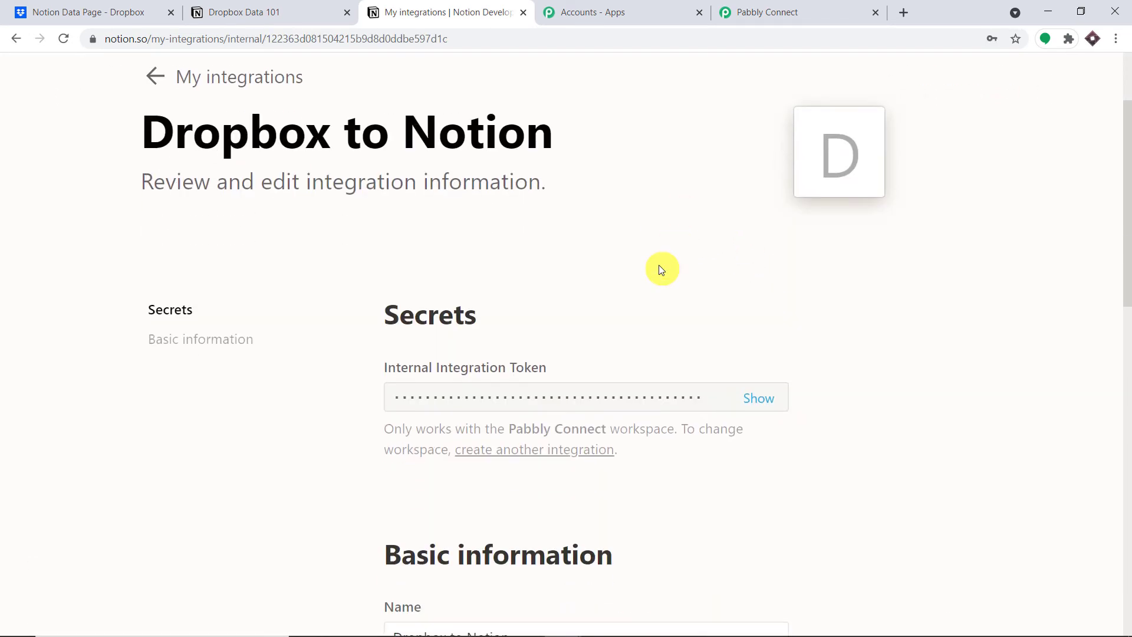
click(761, 394)
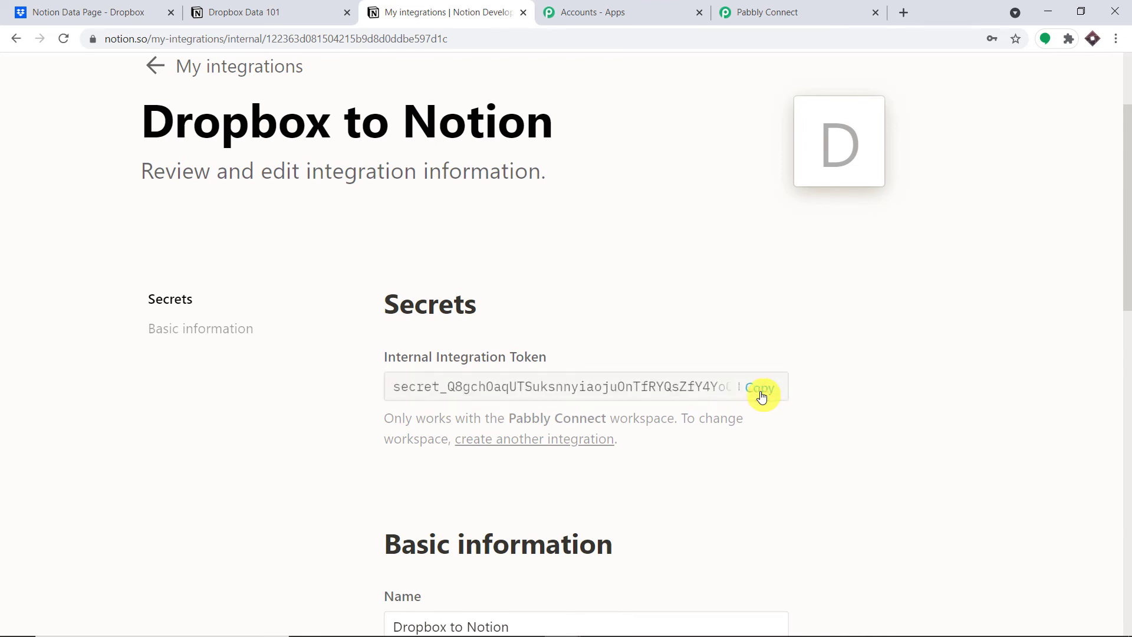
click(756, 392)
click(787, 11)
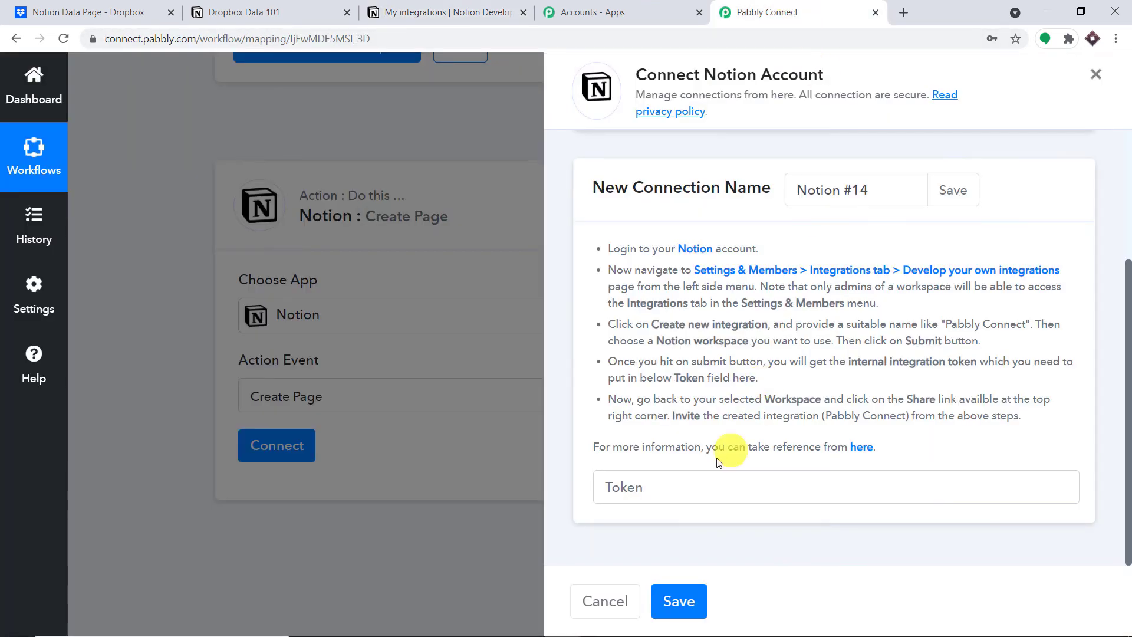
right_click(676, 491)
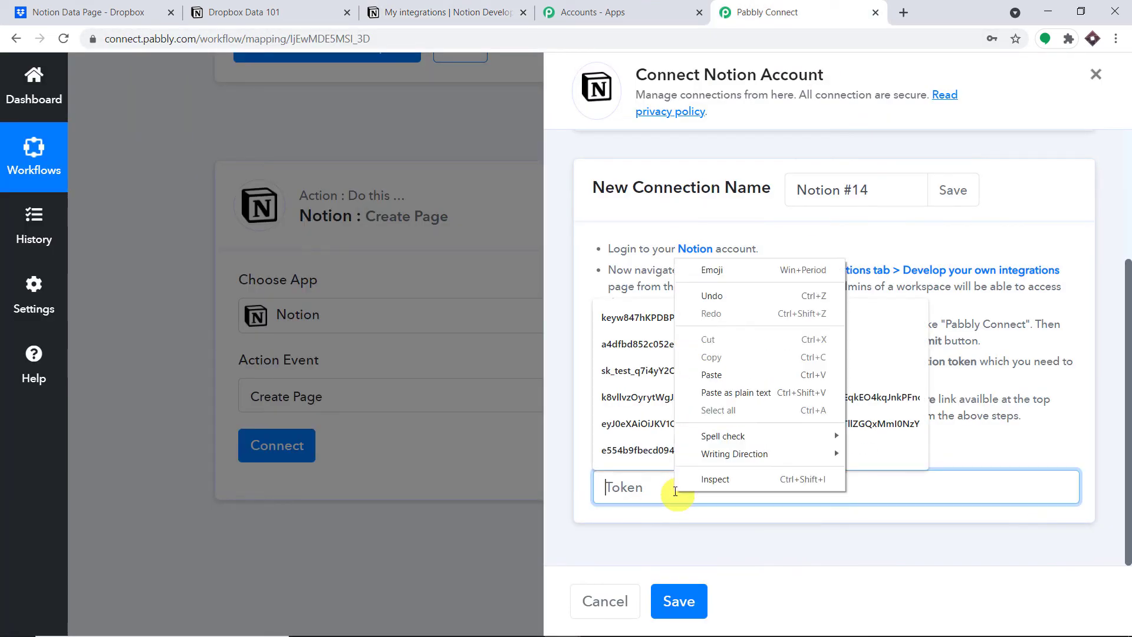
click(712, 375)
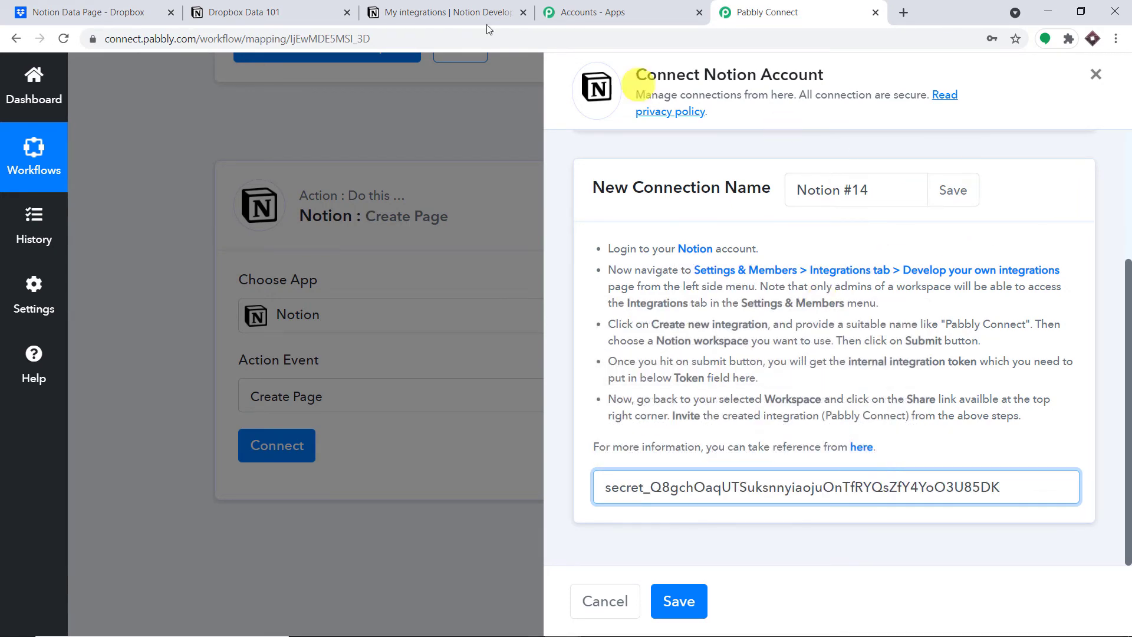
Return to the "Dropbox Data 101" page in Notion, close the workspace settings, and open Table 101 as a full page.
click(442, 4)
click(282, 9)
click(968, 115)
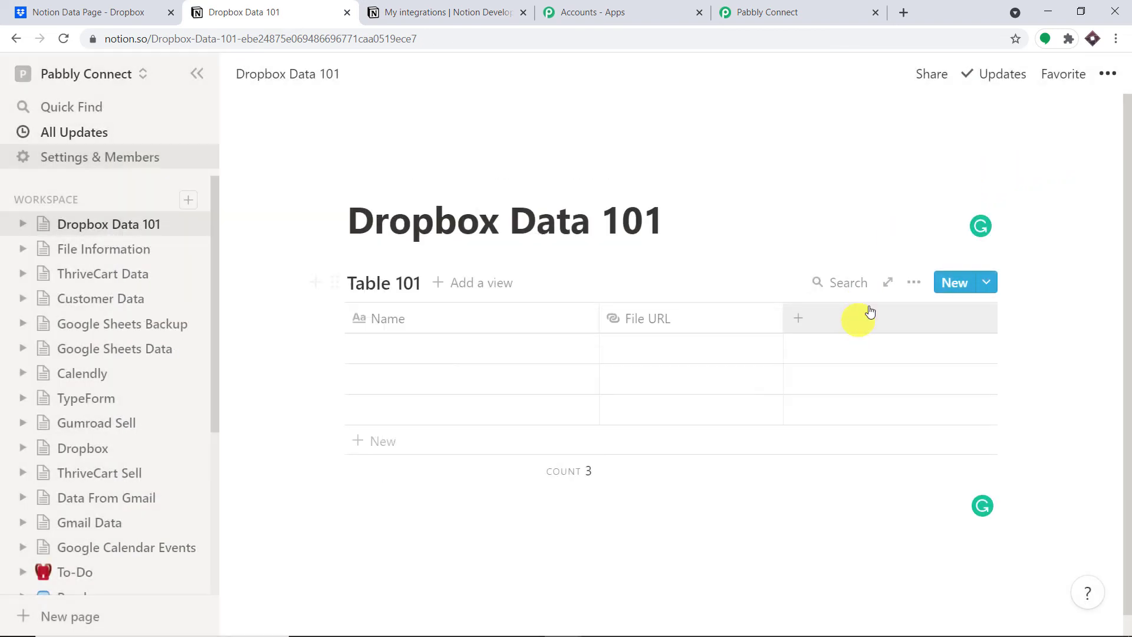
click(914, 285)
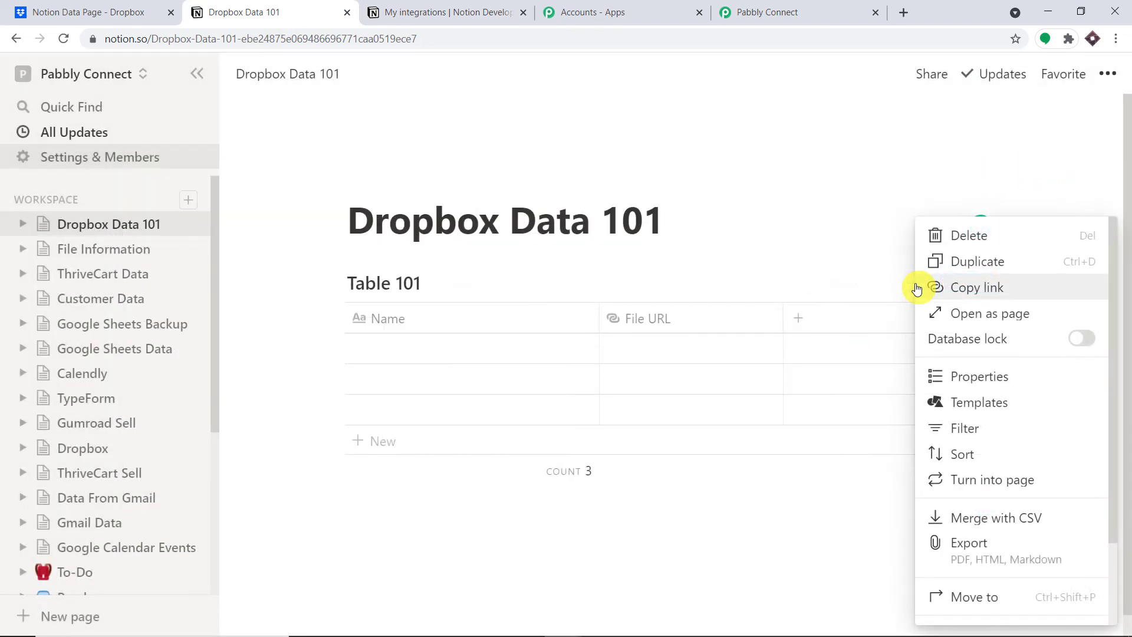
click(970, 314)
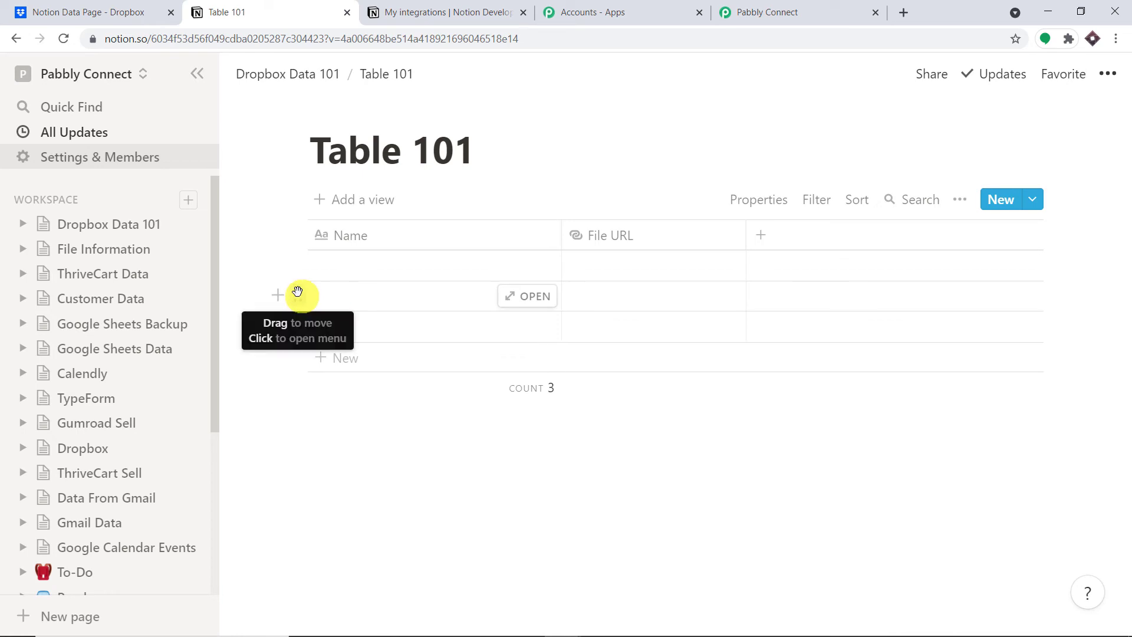
Delete all three empty rows from Table 101.
click(297, 326)
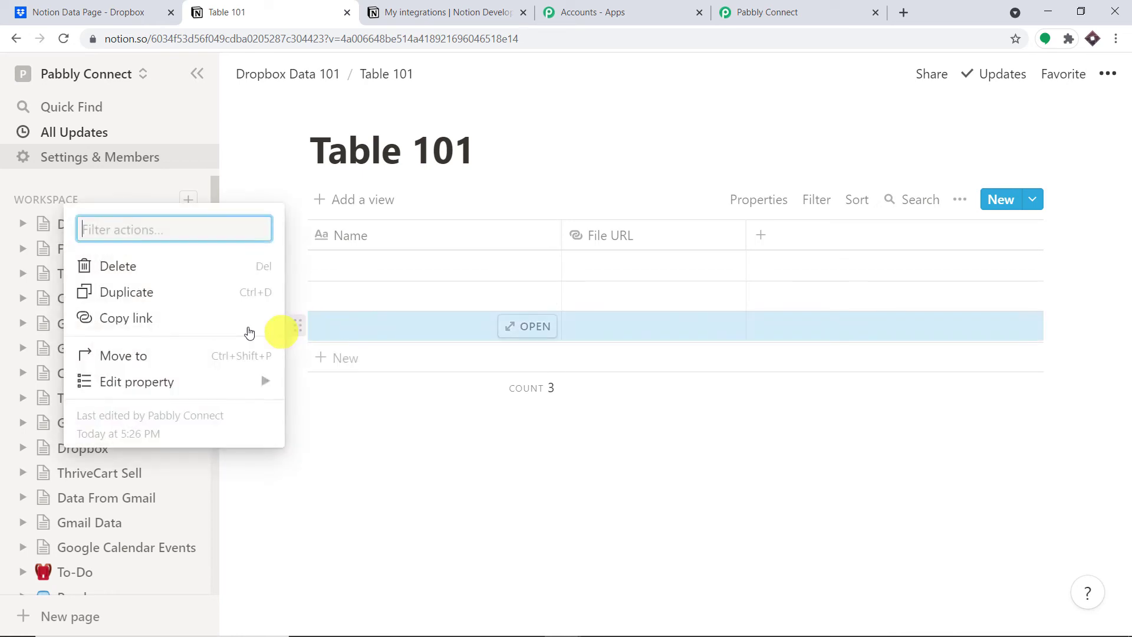
click(144, 267)
click(295, 296)
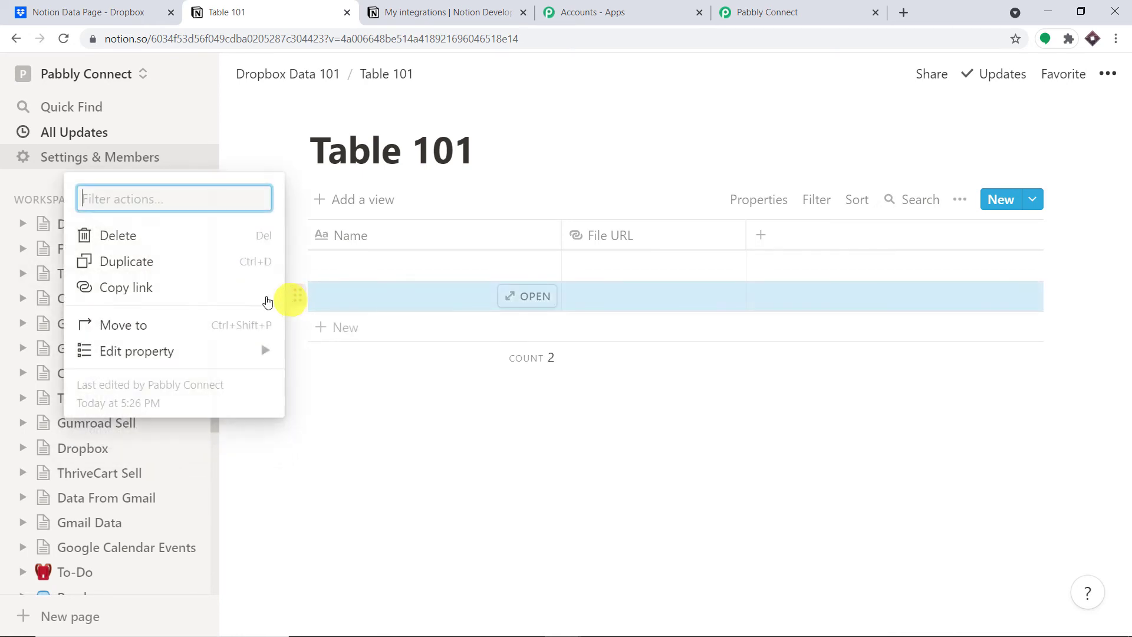
click(157, 235)
click(296, 260)
click(170, 209)
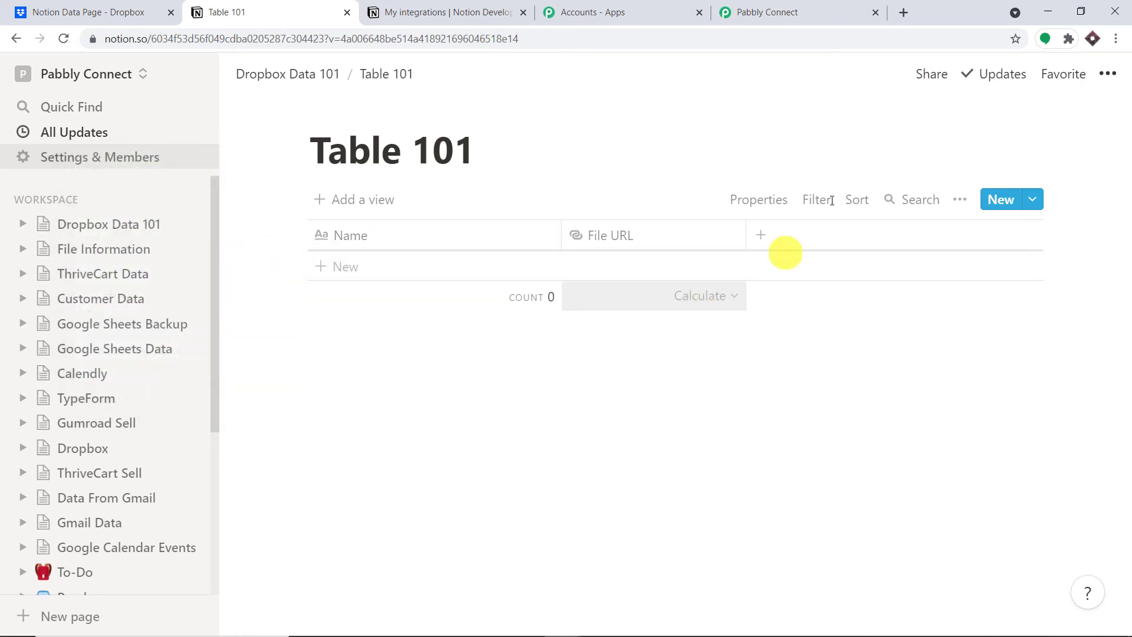
Share Table 101 to the web and invite the "Dropbox to Notion" integration to it.
click(942, 74)
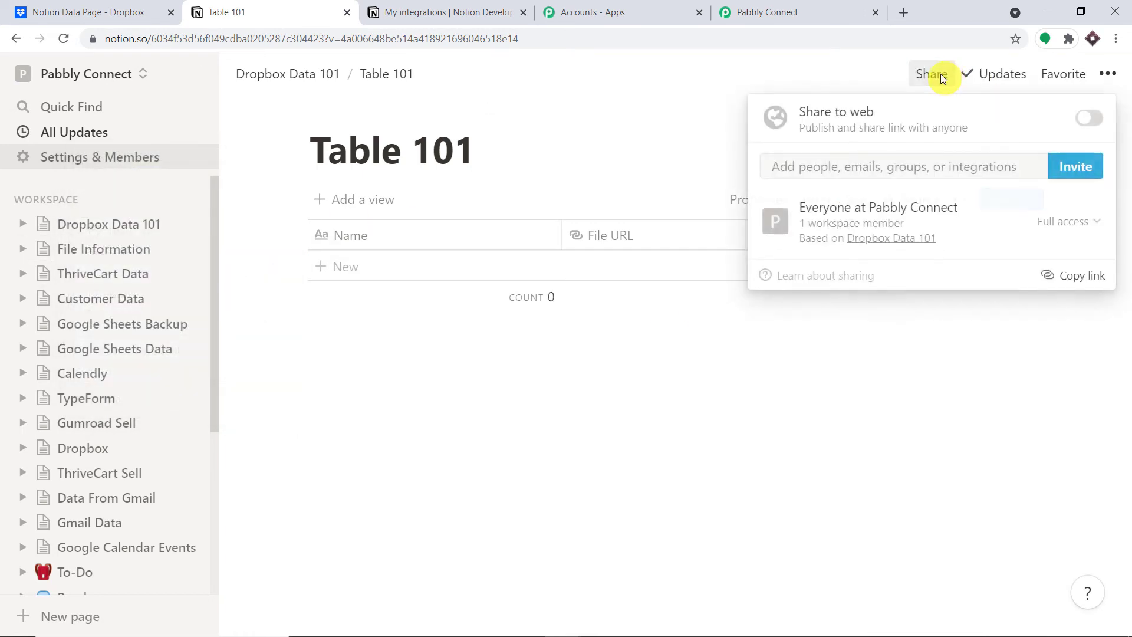
click(1085, 116)
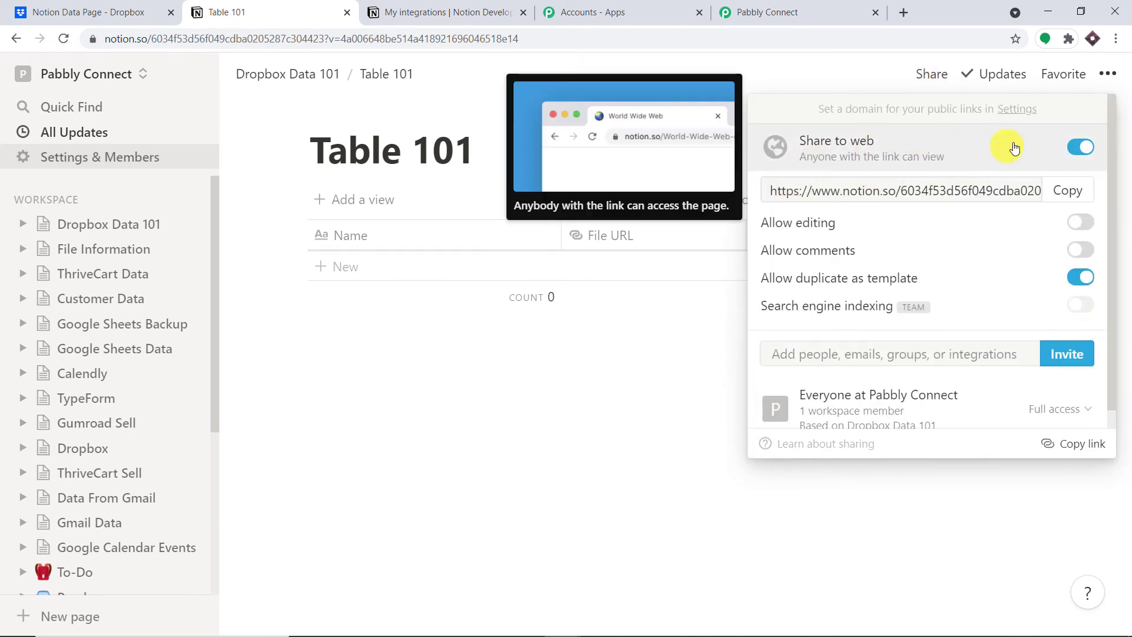
click(982, 354)
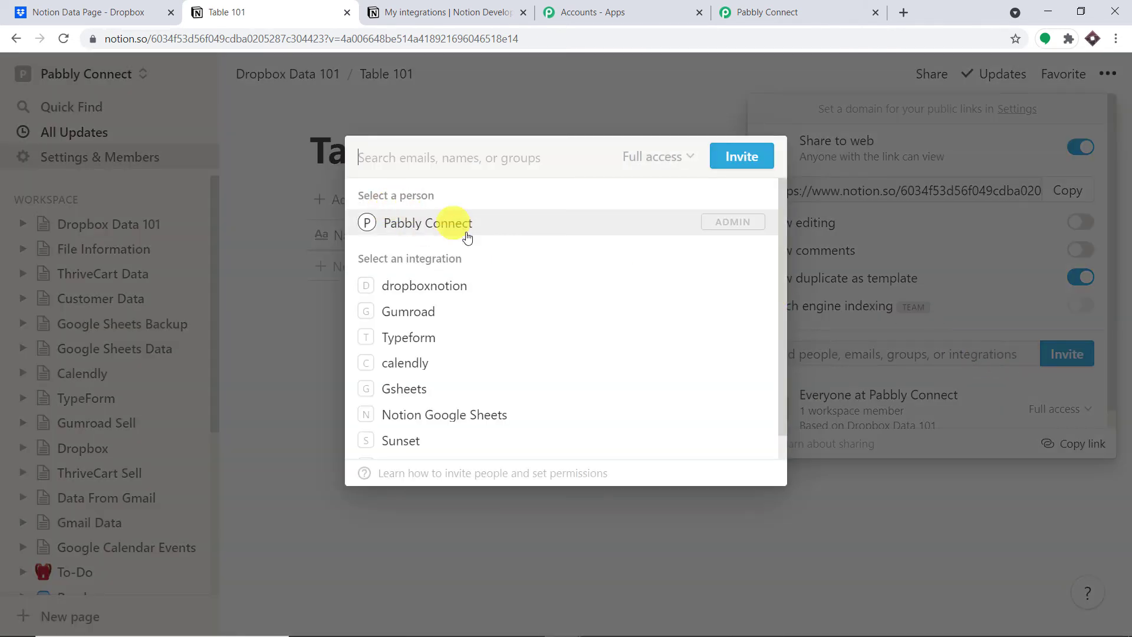
scroll(478, 321, down, 1)
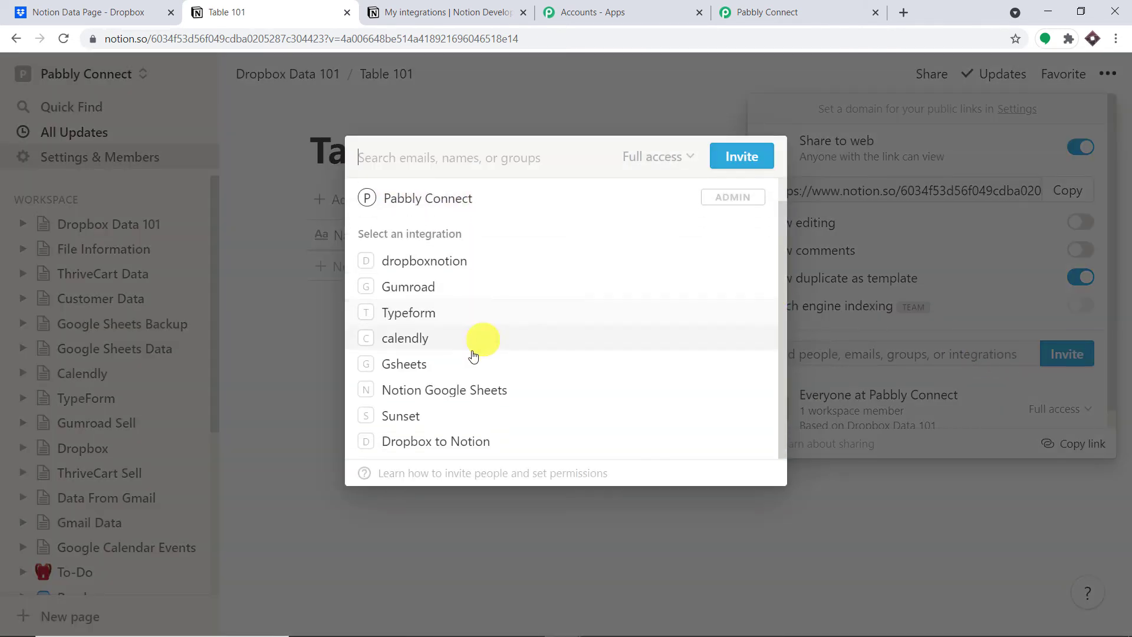
click(450, 449)
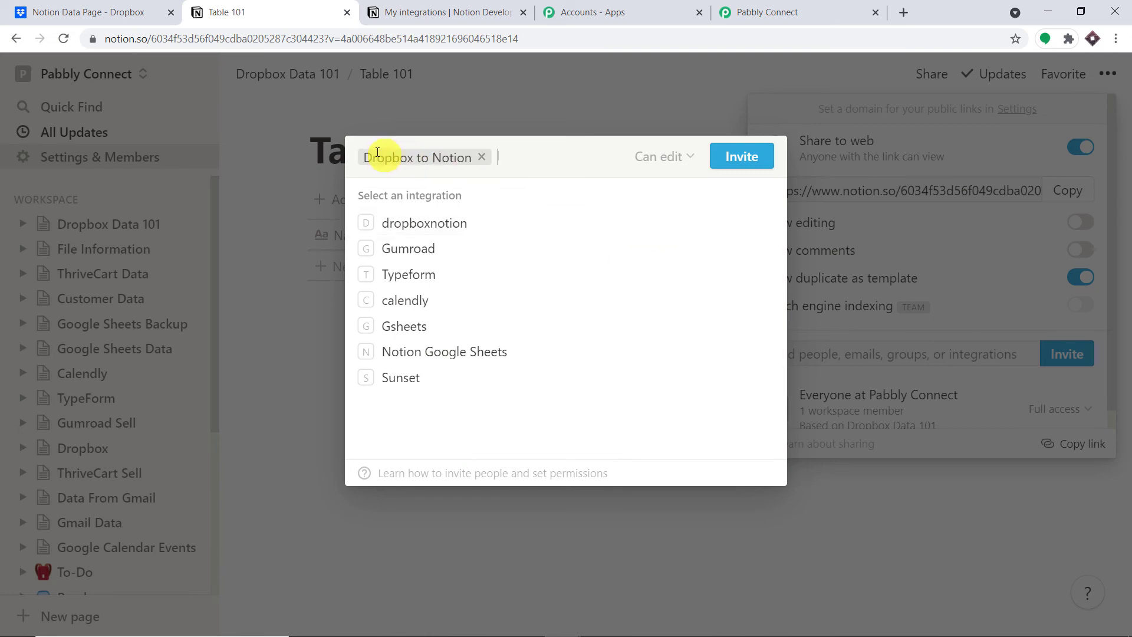
click(739, 165)
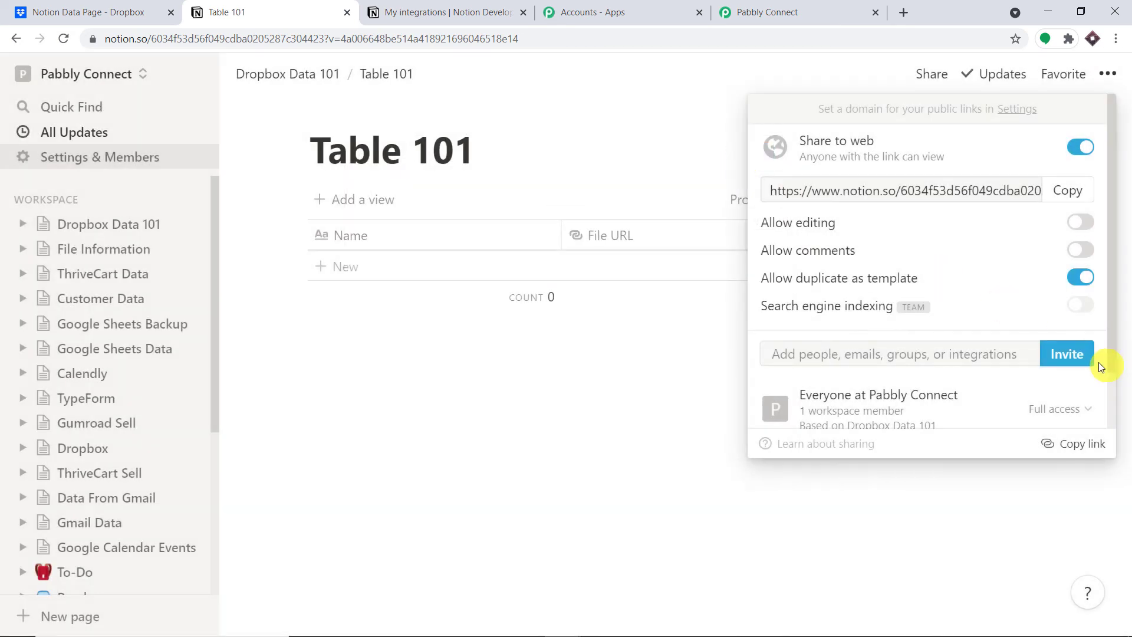
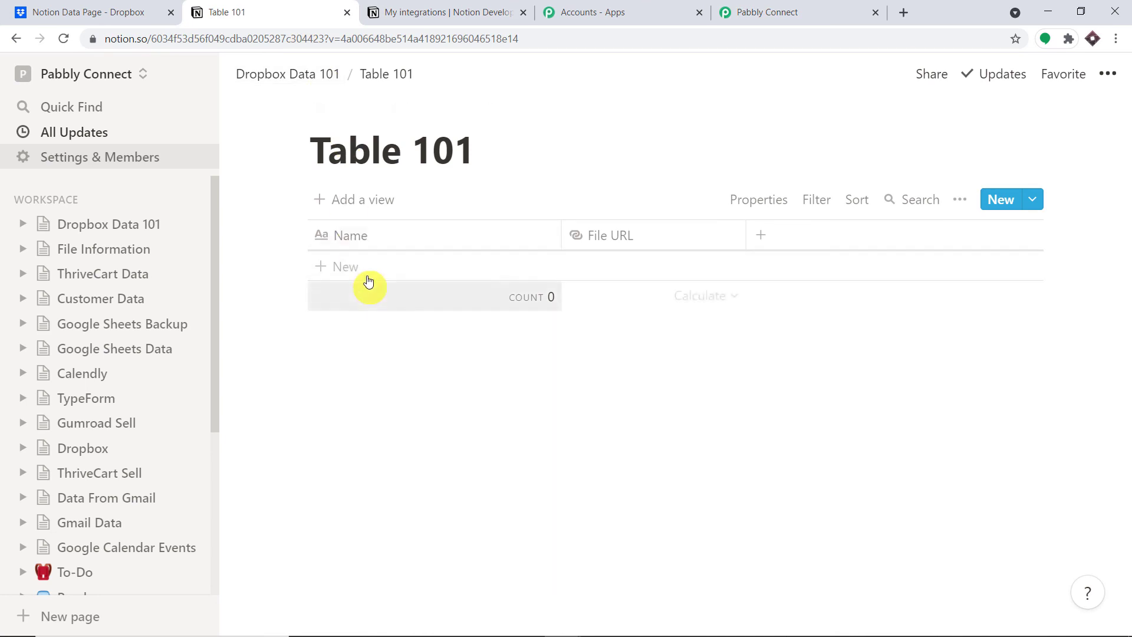
Switch to the Pabbly Connect workflow and map the Notion action's Name field to the Dropbox trigger's Res1 Name value.
click(778, 12)
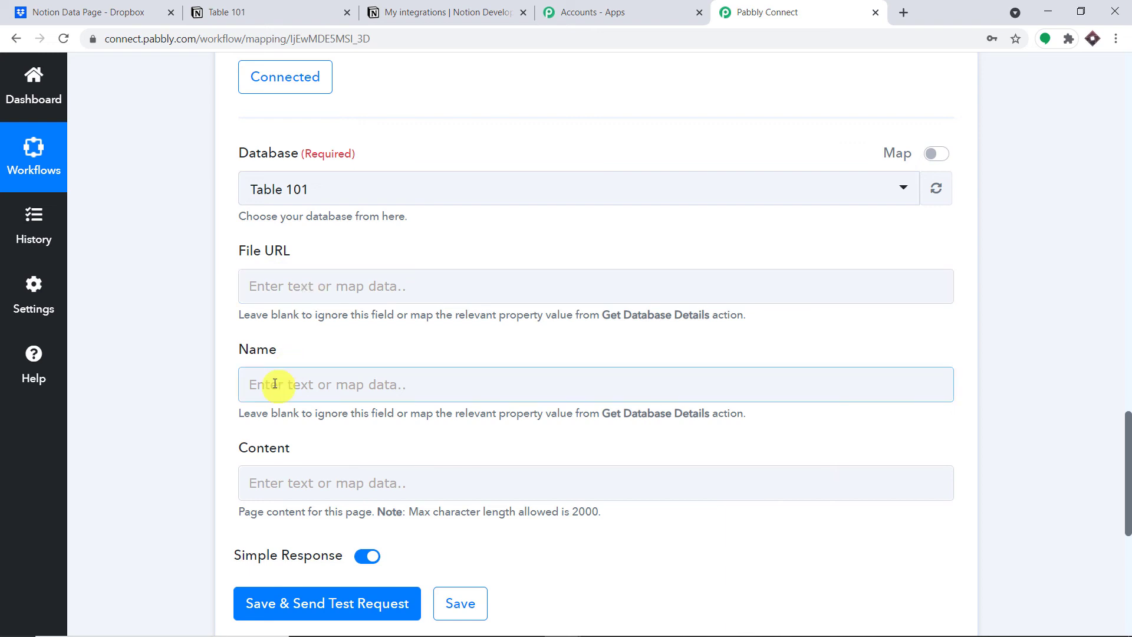
scroll(791, 301, up, 4)
scroll(792, 299, up, 15)
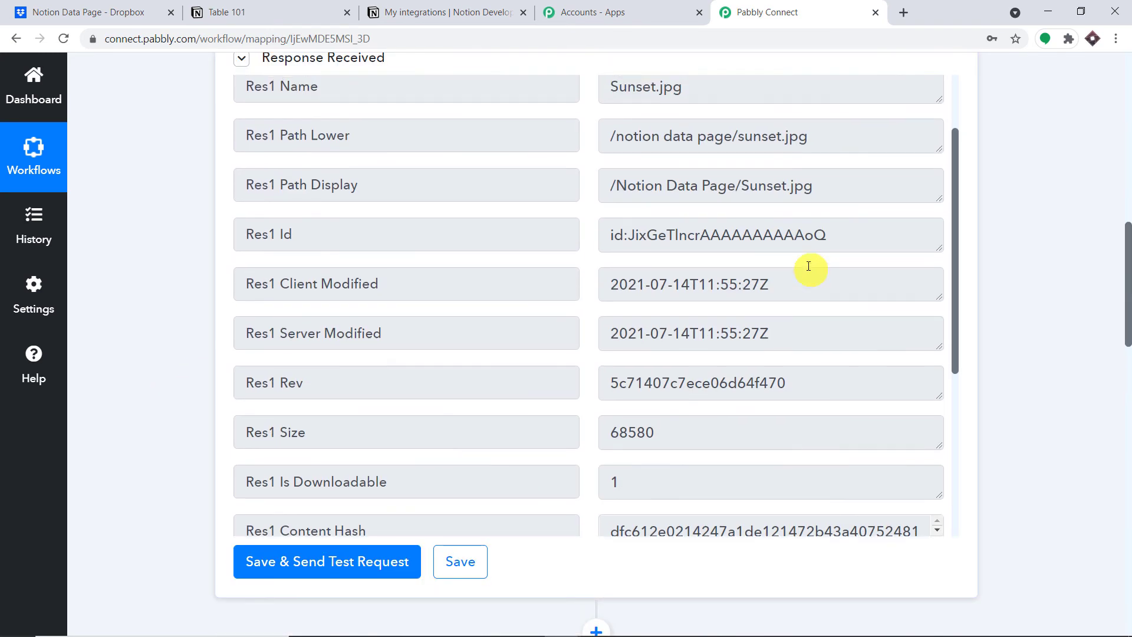
scroll(809, 266, up, 2)
drag(715, 185, 582, 185)
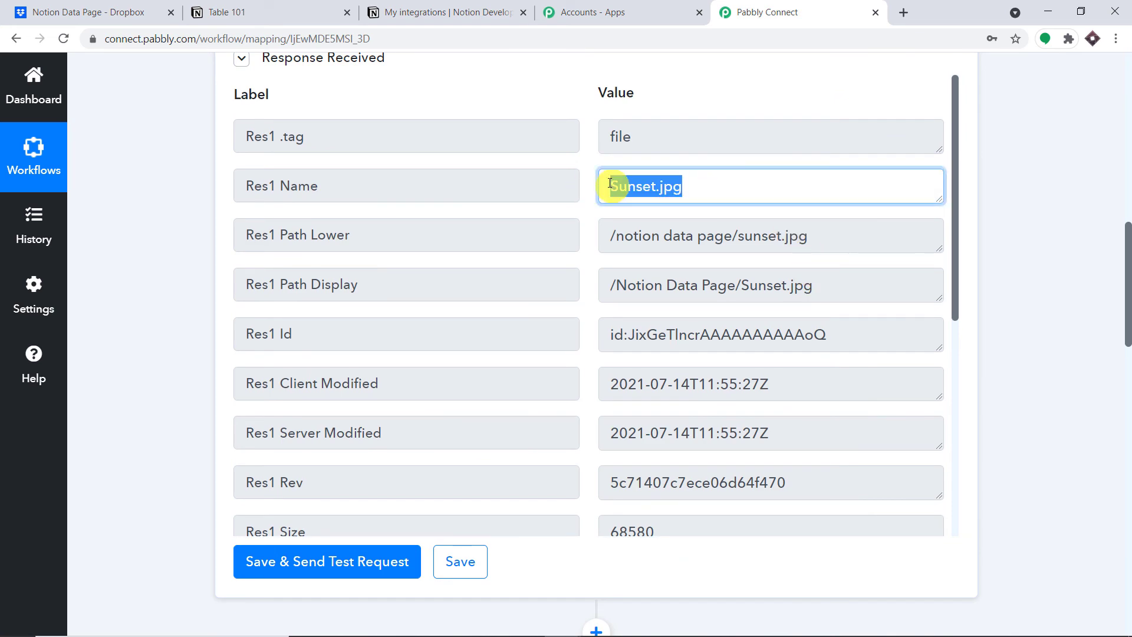
drag(1123, 227, 1128, 463)
click(336, 216)
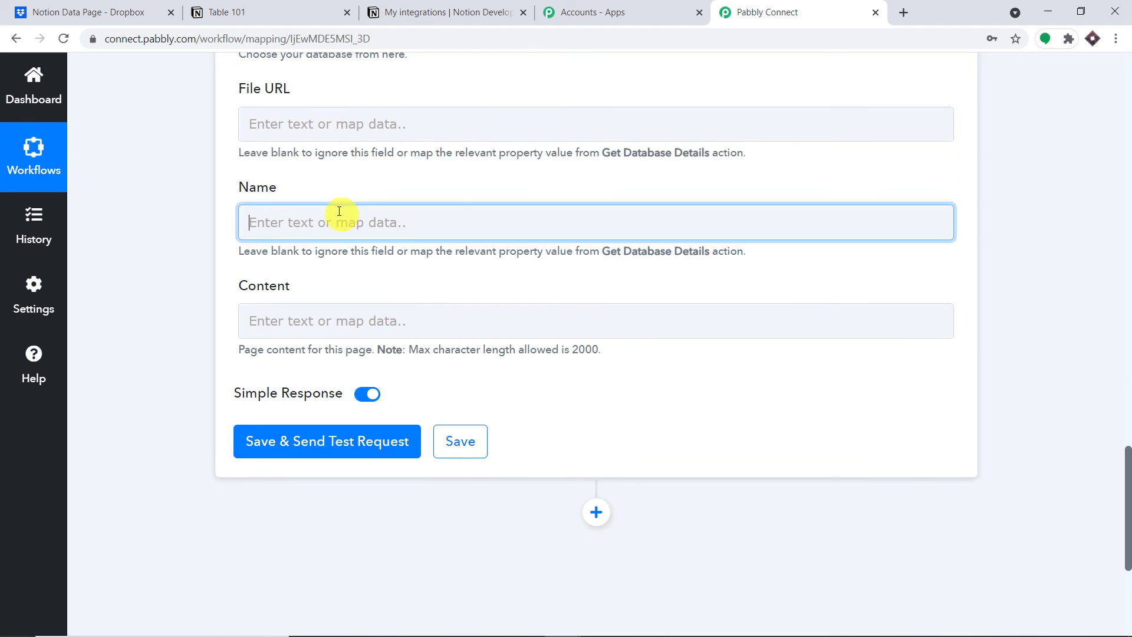
click(371, 364)
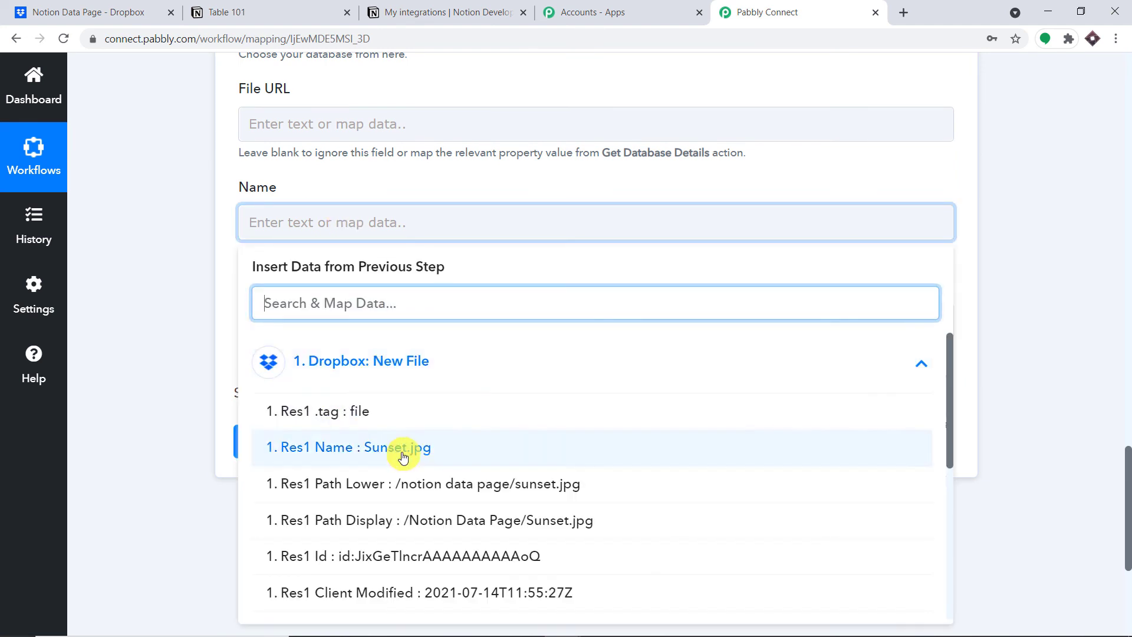
click(449, 451)
click(997, 174)
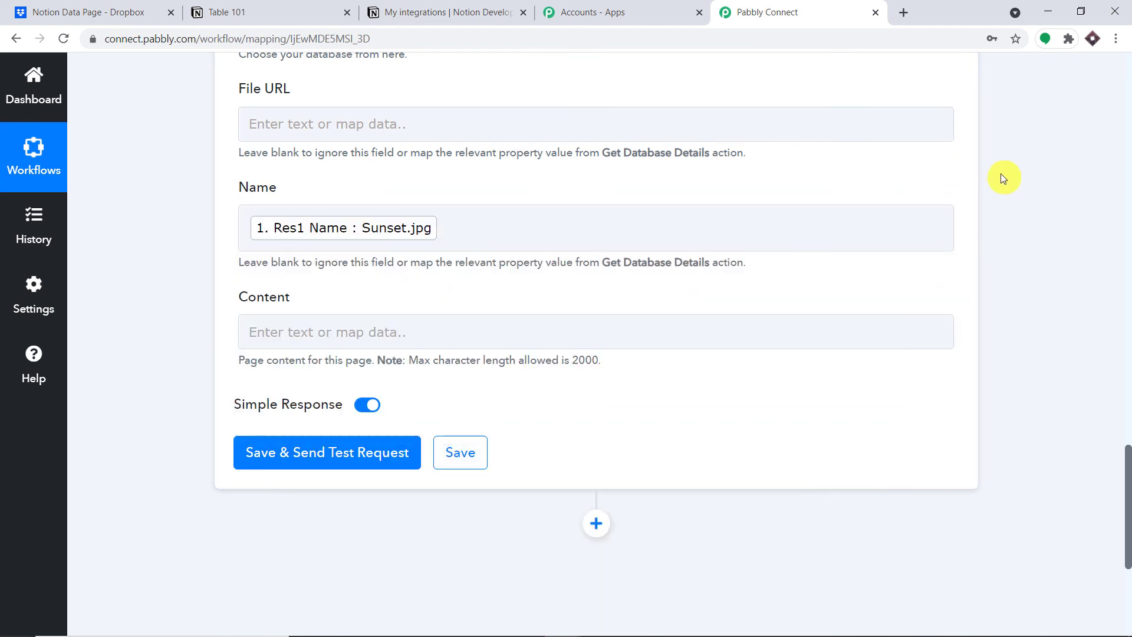
Map the Notion action's File URL field to the Dropbox trigger's Res3 Shareable Link value.
scroll(682, 182, up, 3)
click(281, 270)
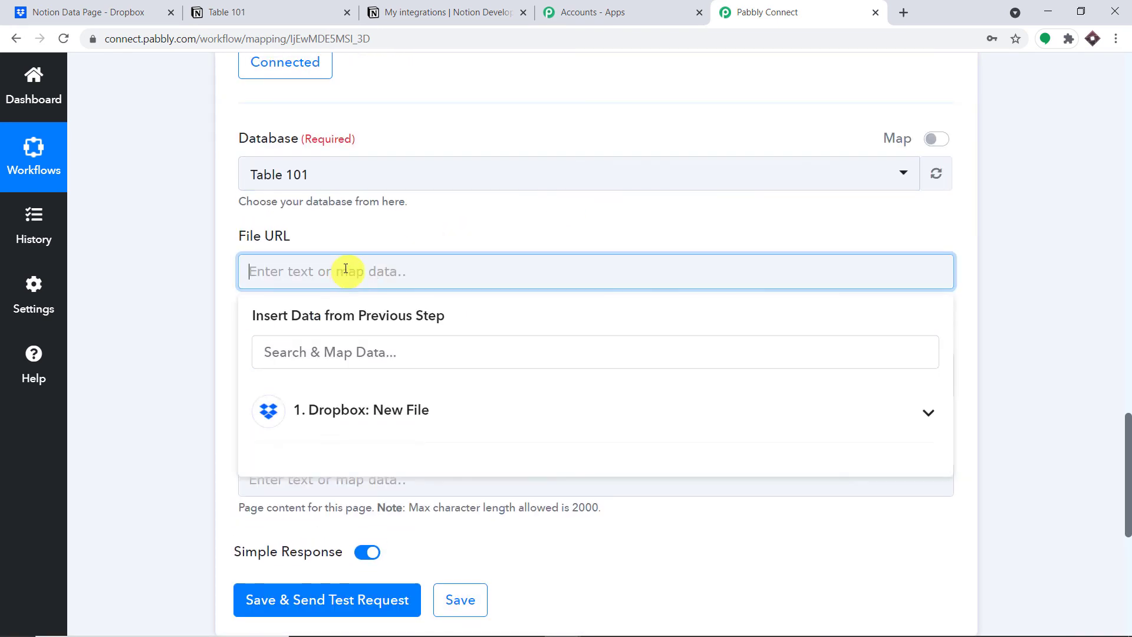
click(369, 407)
click(996, 323)
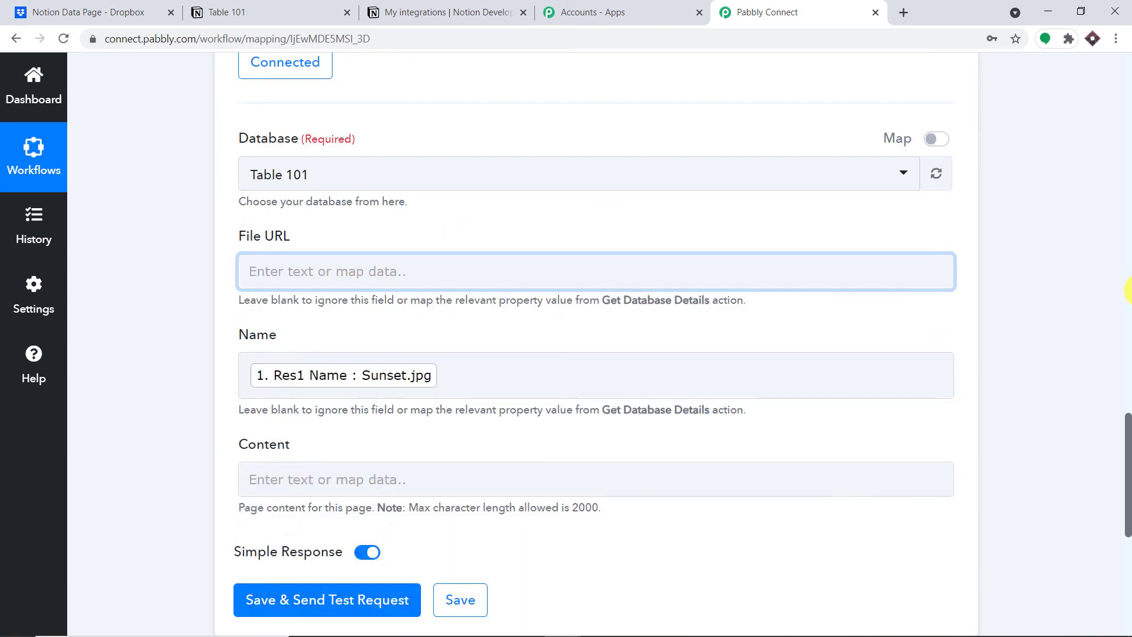
scroll(1056, 296, up, 9)
scroll(1127, 285, up, 3)
scroll(760, 313, down, 6)
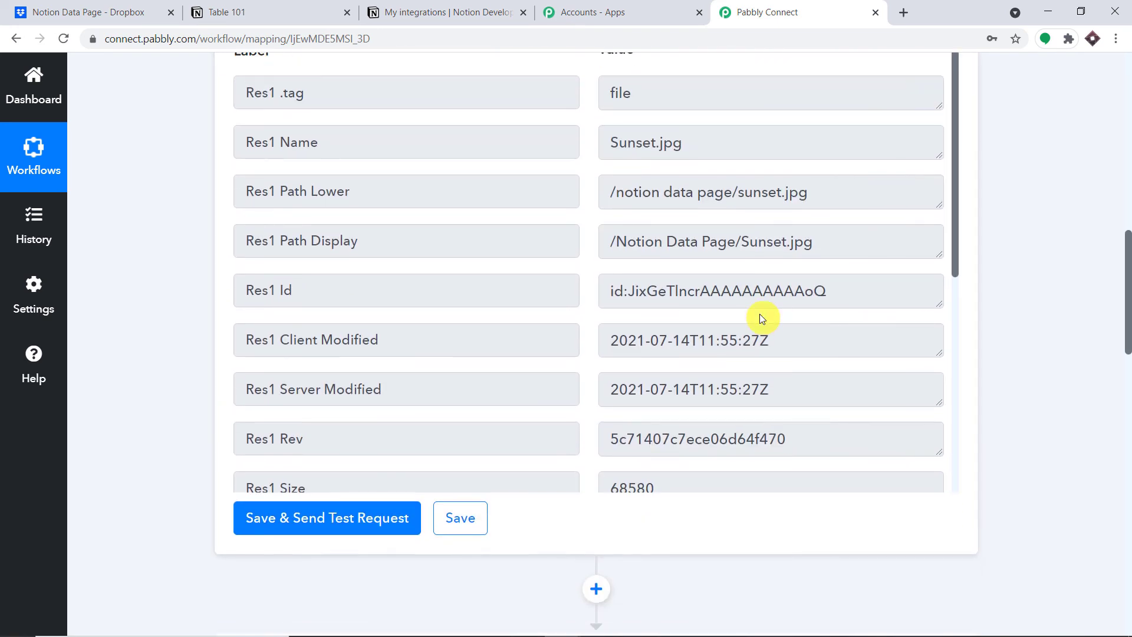
scroll(762, 316, down, 2)
drag(781, 401, 302, 369)
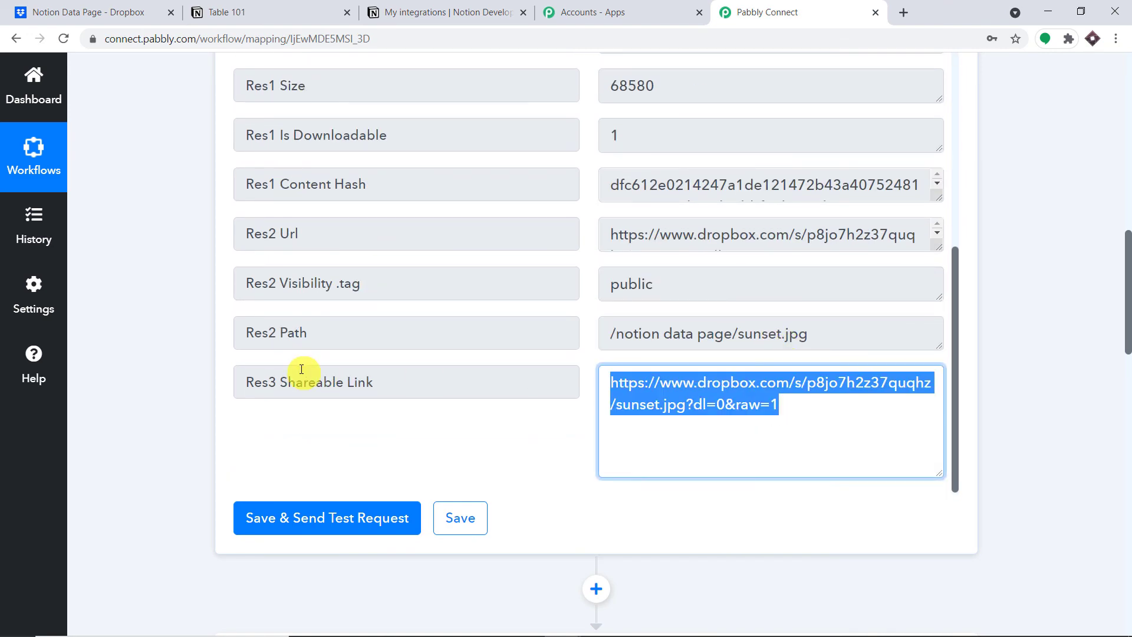
drag(1127, 336, 1127, 540)
click(321, 161)
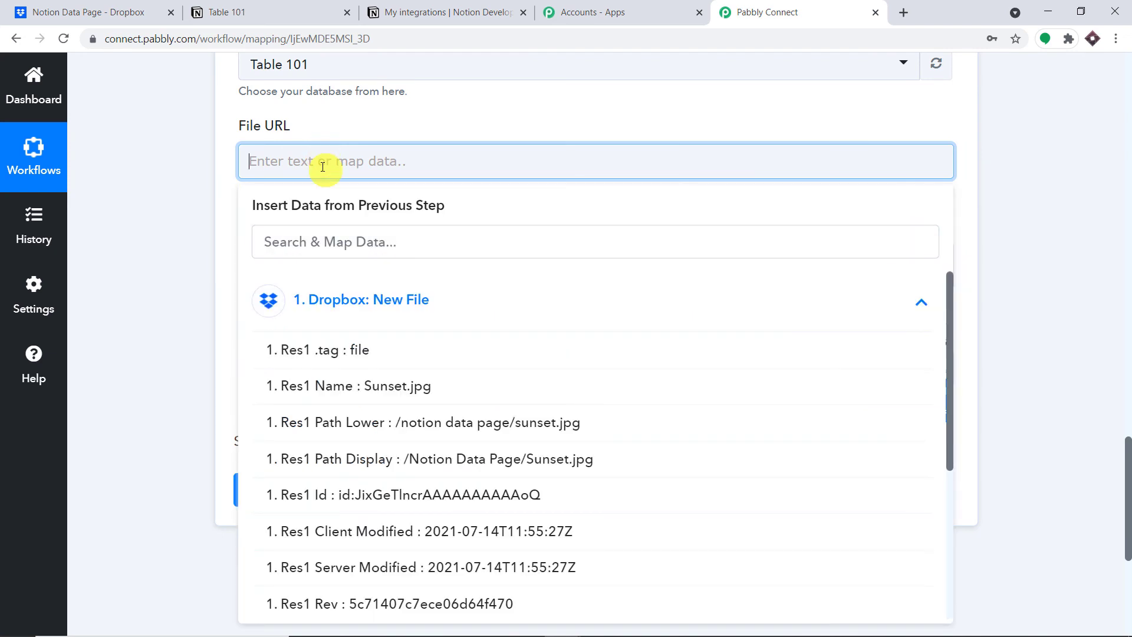
scroll(419, 395, down, 4)
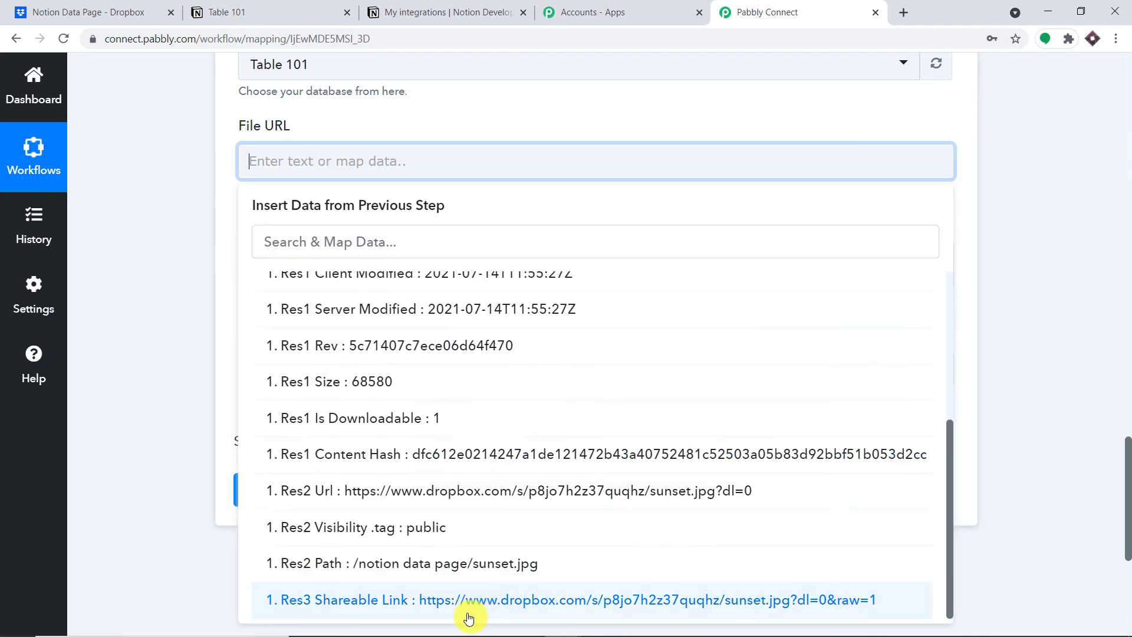
click(480, 602)
click(1074, 283)
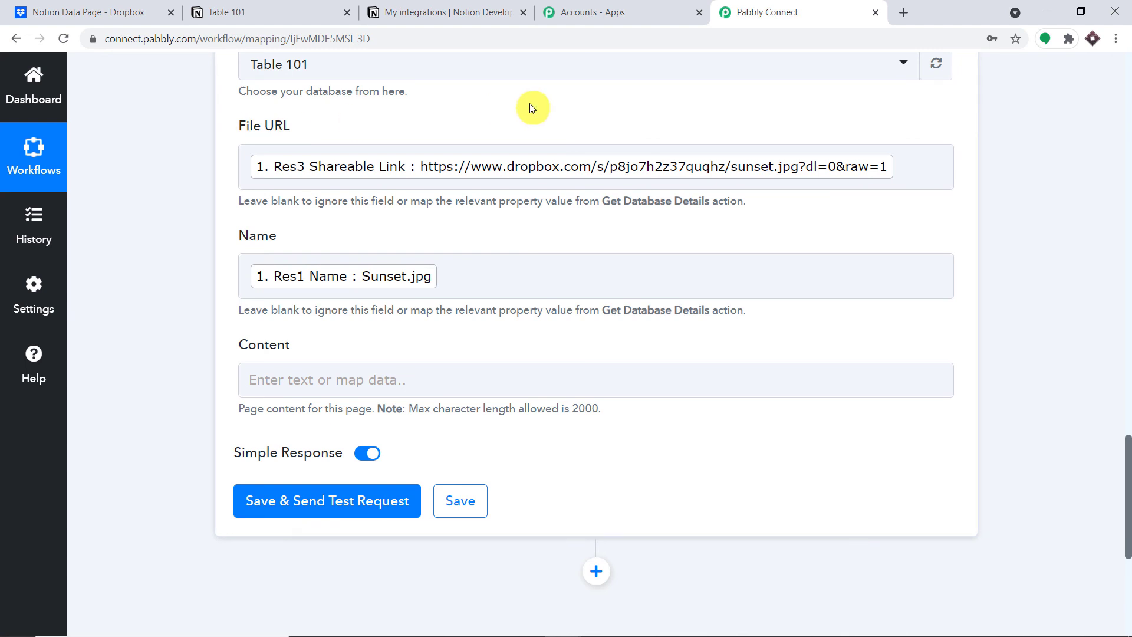
Save the Notion action with a test request, and open the Sunset.jpg entry in Notion's Table 101 to check it.
click(314, 508)
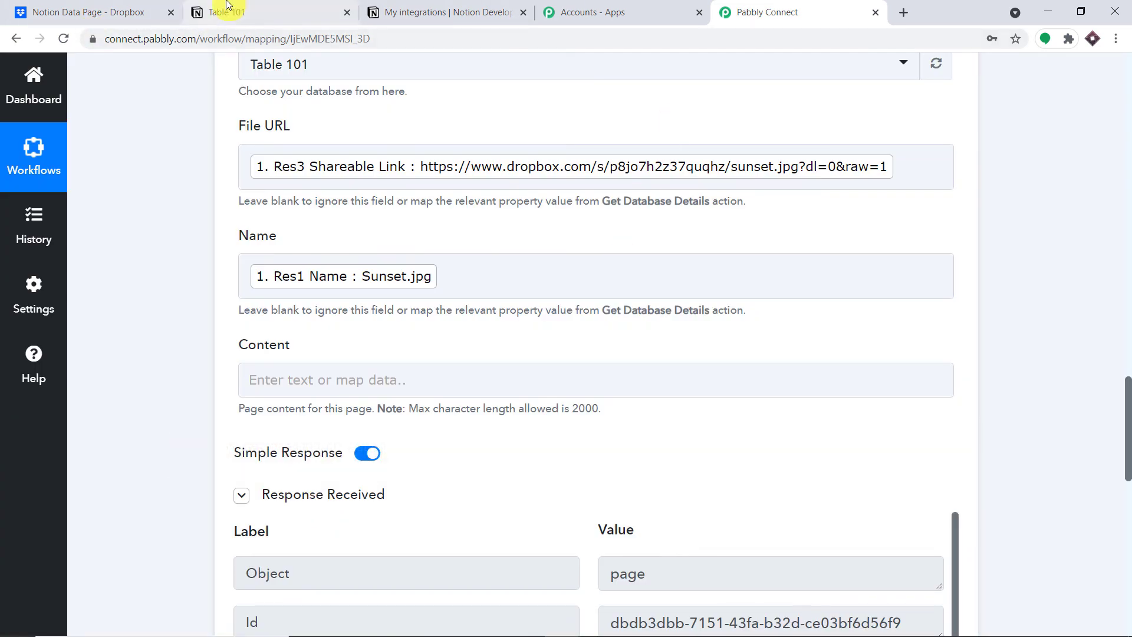
click(228, 6)
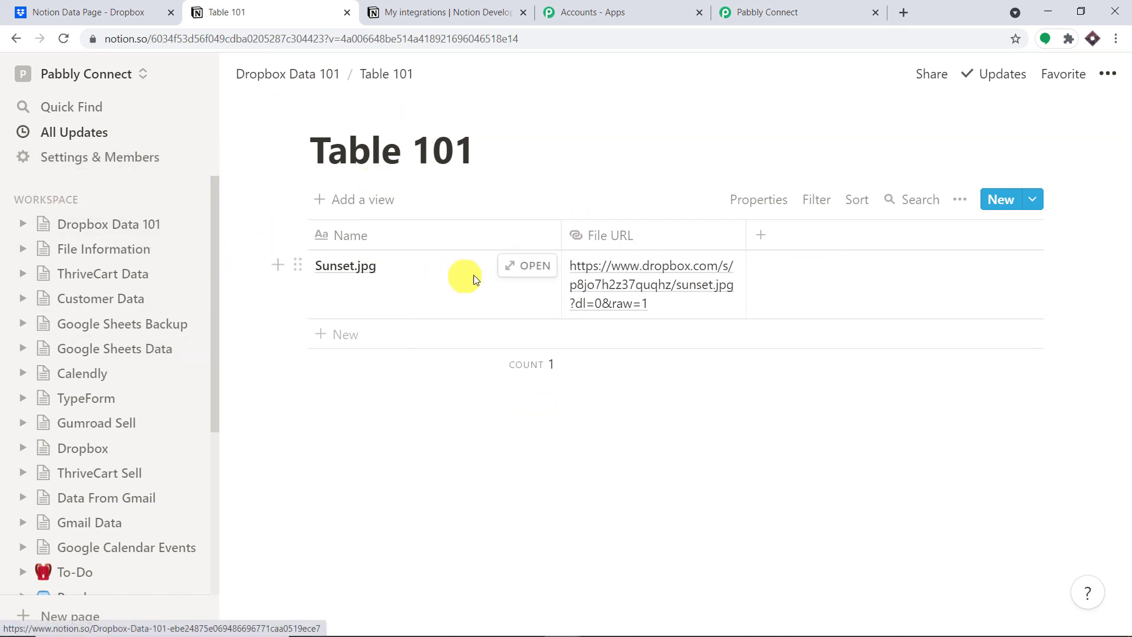
click(512, 267)
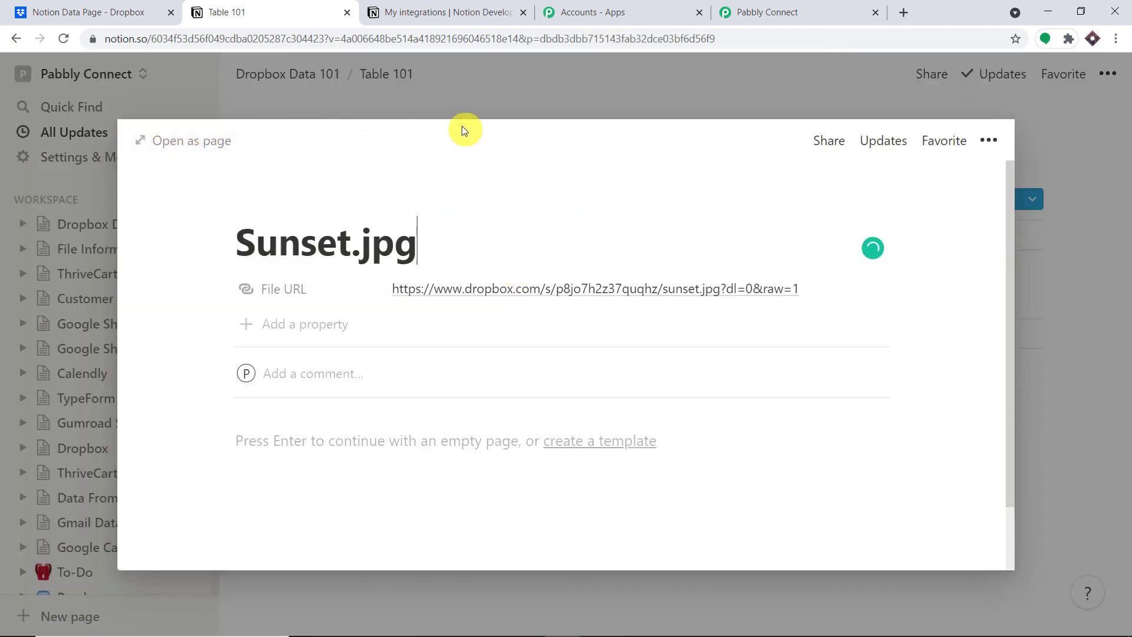
Return to the Pabbly Connect workflow and collapse the Notion Create Page action and the Dropbox New File trigger.
click(782, 6)
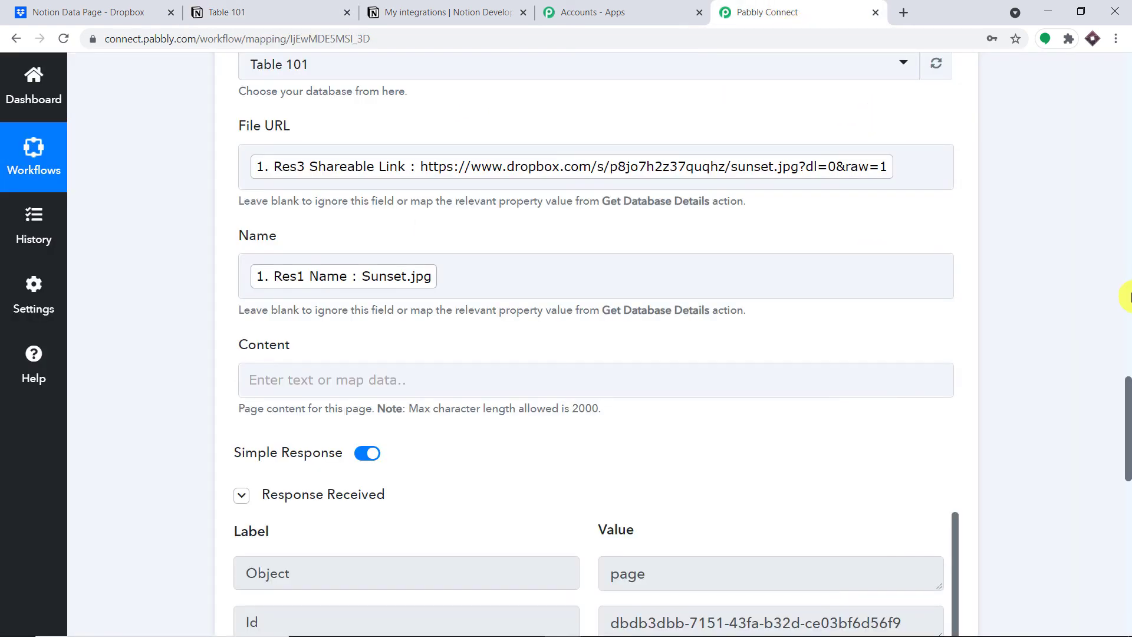
scroll(533, 203, up, 10)
click(365, 199)
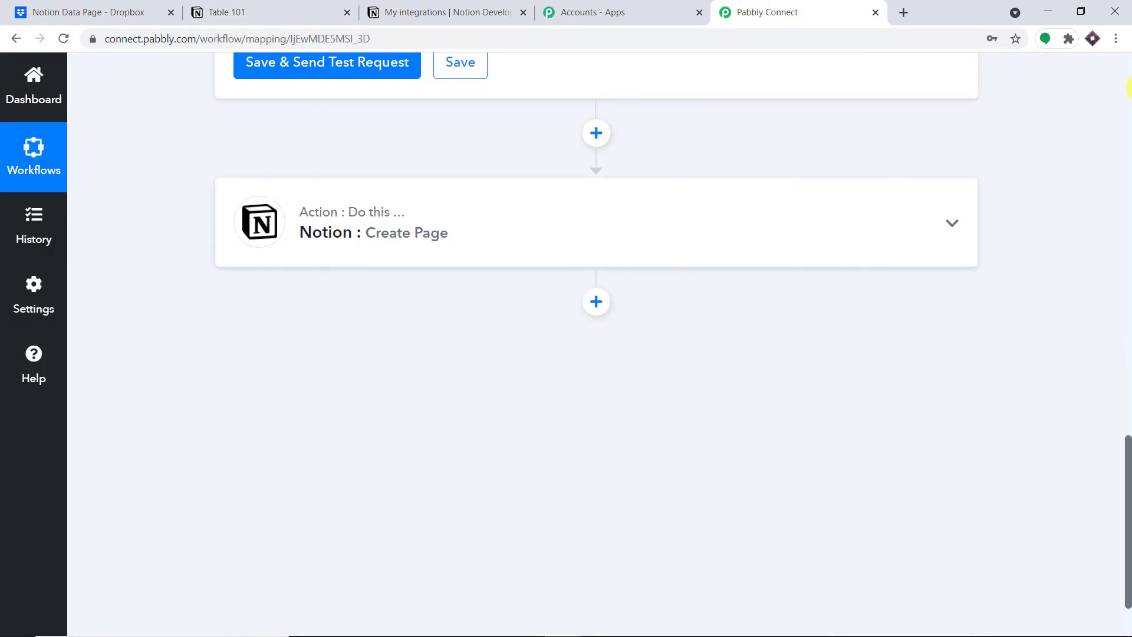
scroll(1127, 87, up, 15)
scroll(1126, 87, up, 4)
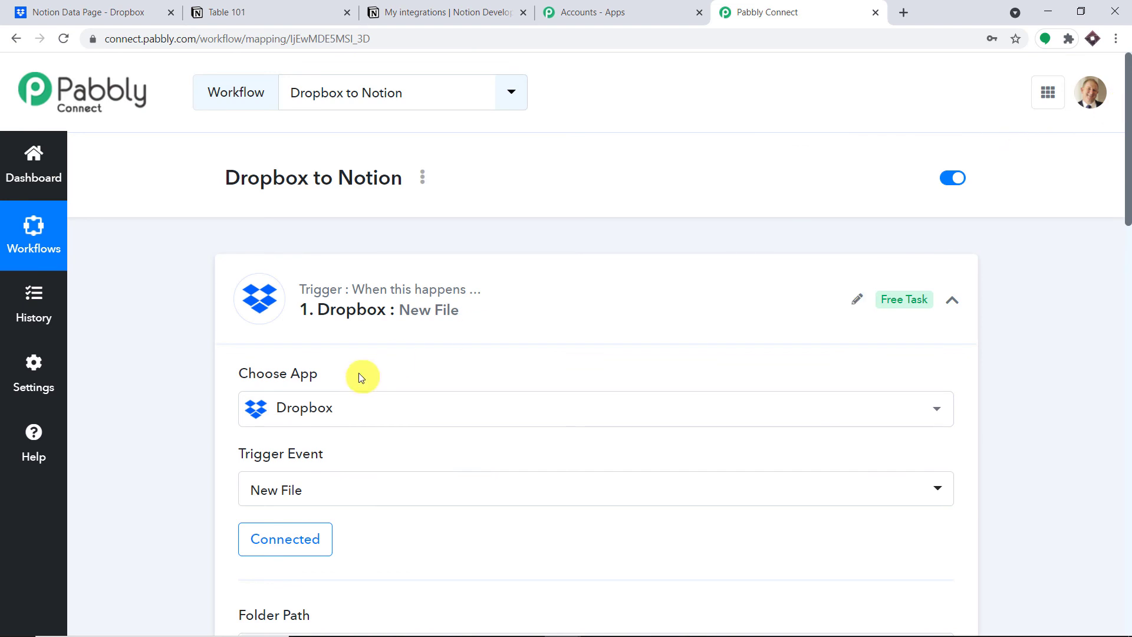
click(485, 296)
scroll(1130, 288, down, 2)
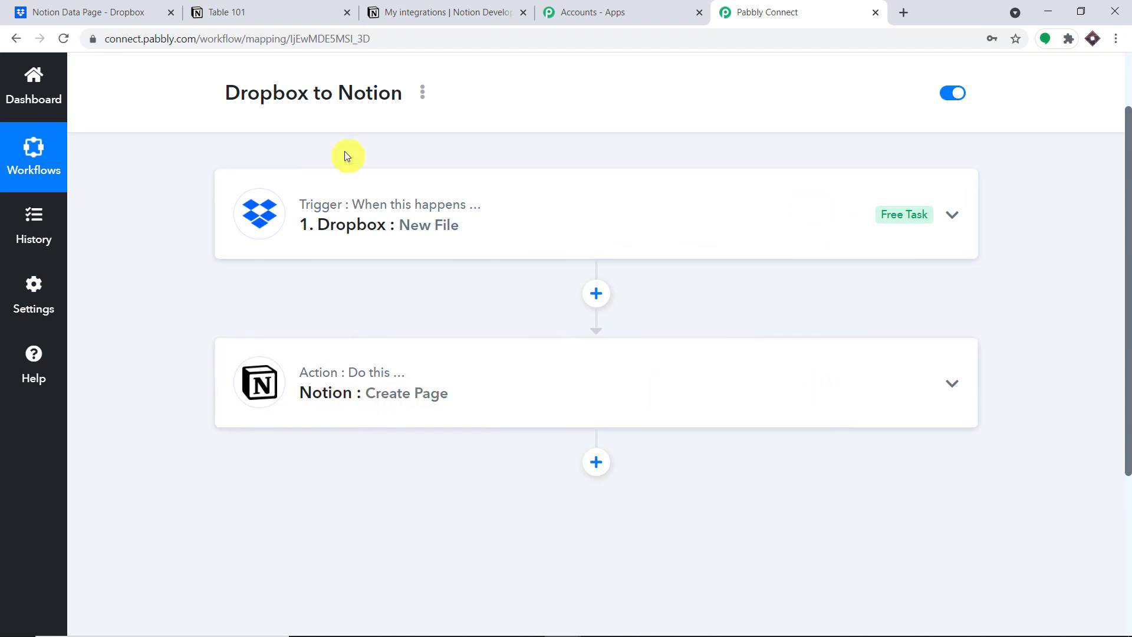
mouse_move(380, 378)
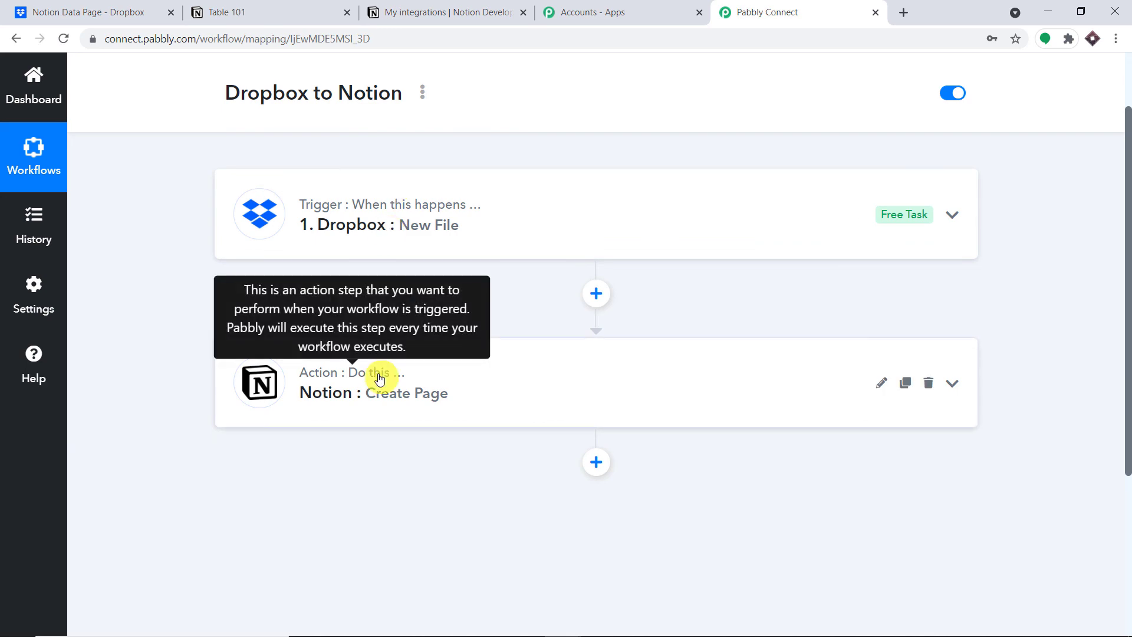